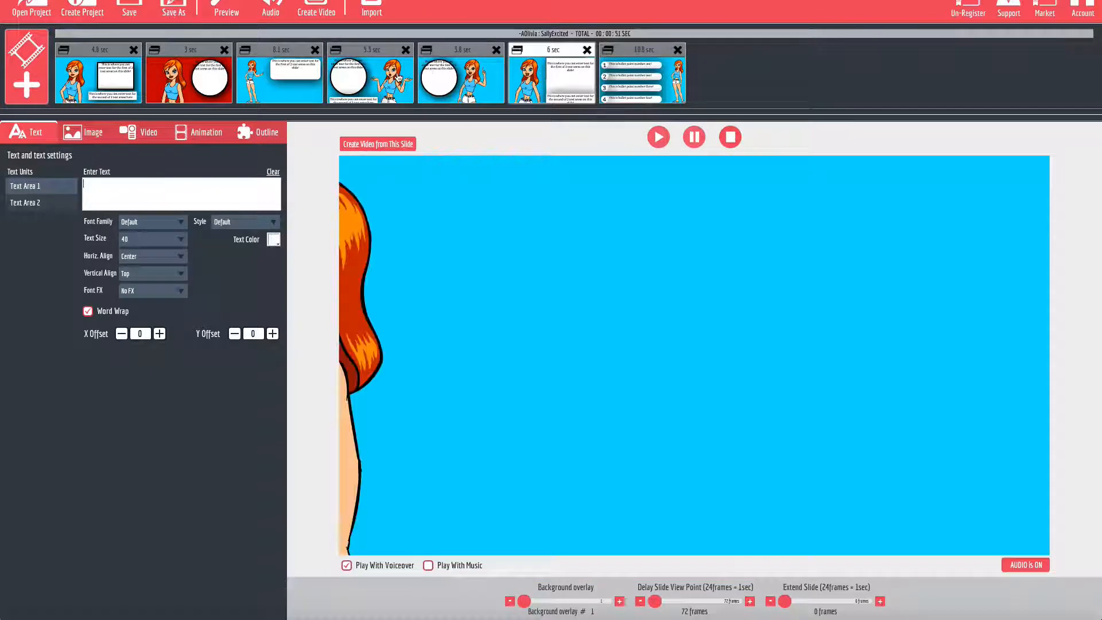
Look through the existing Sally example slides, including the greeting, frustrated, two-item and bullet-point slides.
left_click(277, 77)
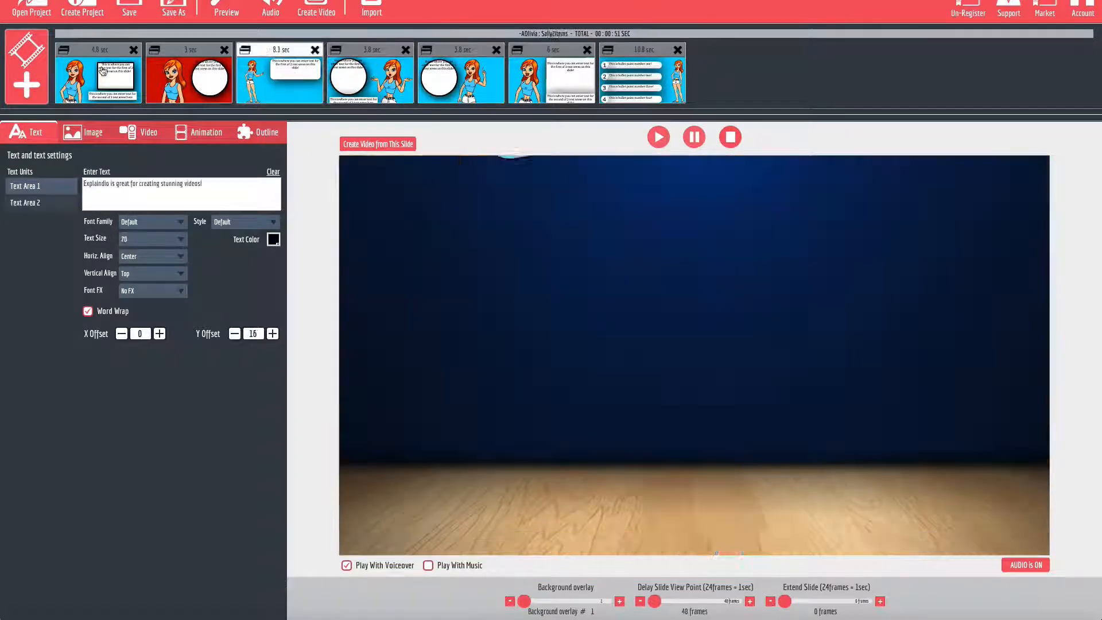
left_click(103, 69)
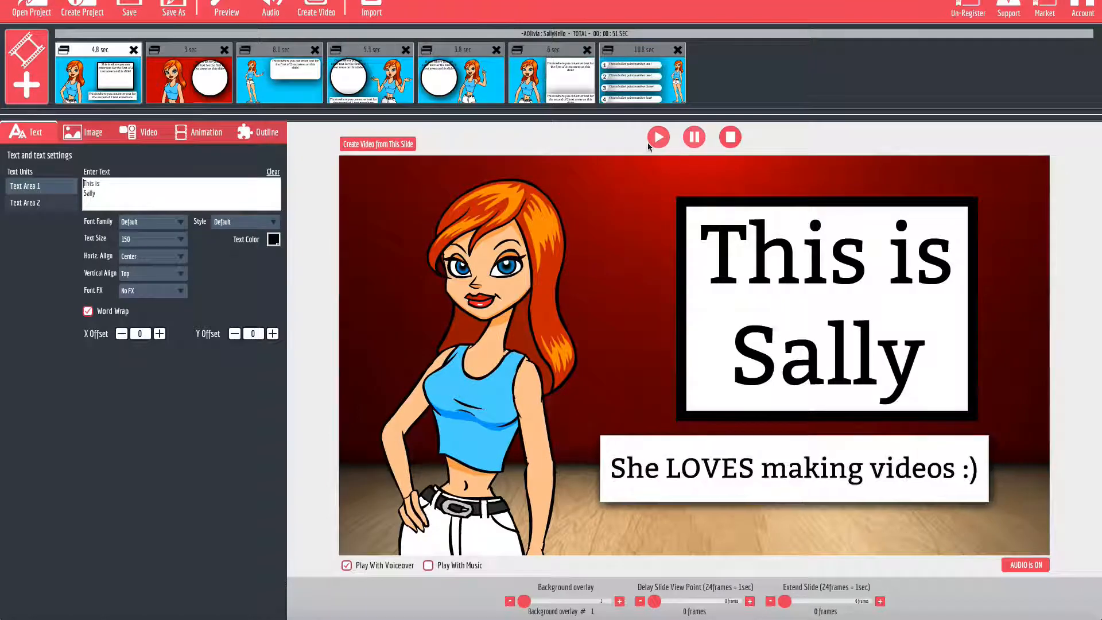
left_click(223, 86)
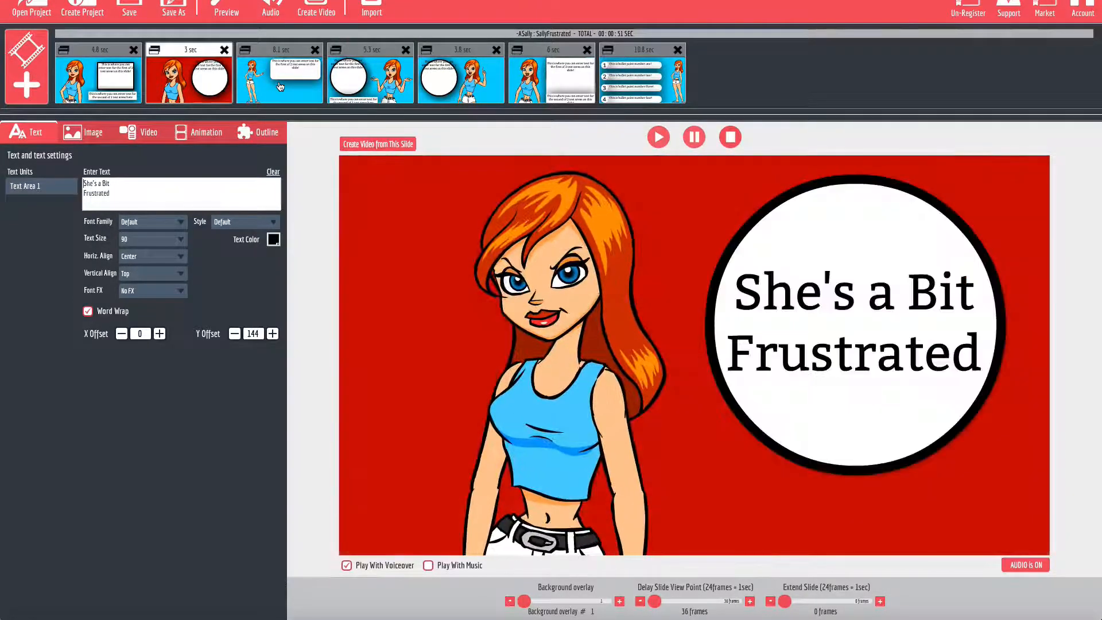
left_click(316, 86)
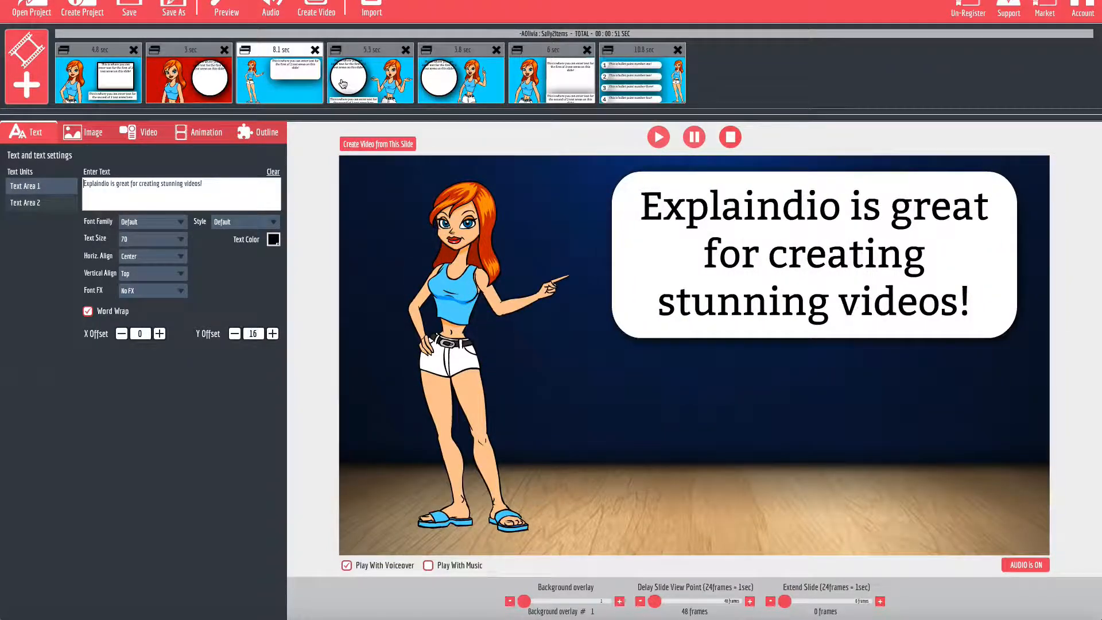
left_click(409, 84)
left_click(446, 82)
left_click(536, 82)
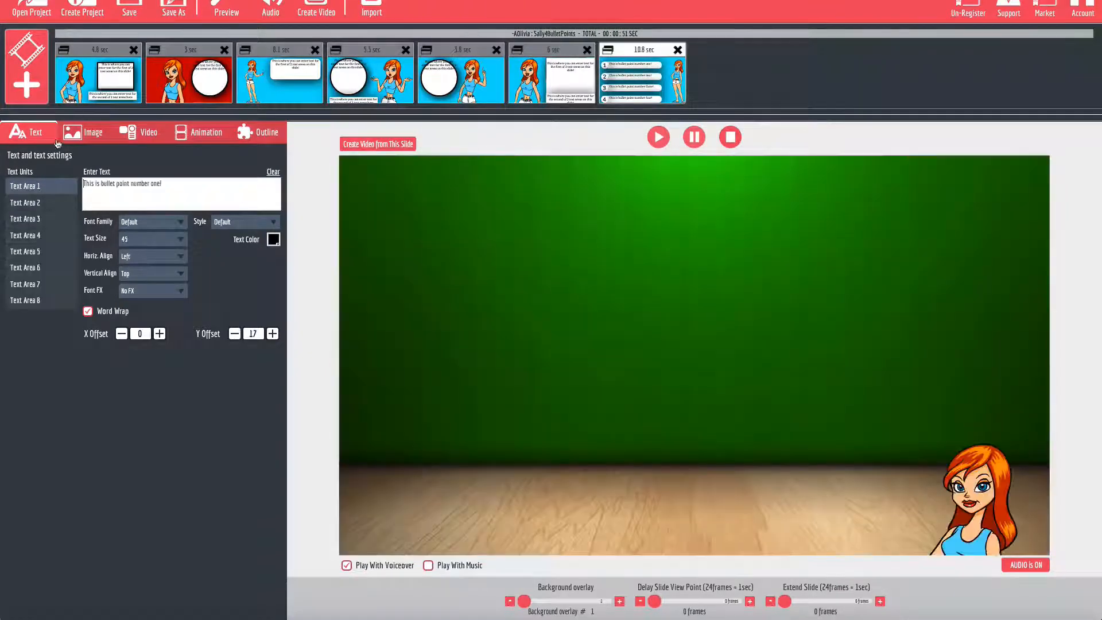
left_click(76, 89)
Add the whole MHD_Sally animated slide pack to the project.
left_click(26, 74)
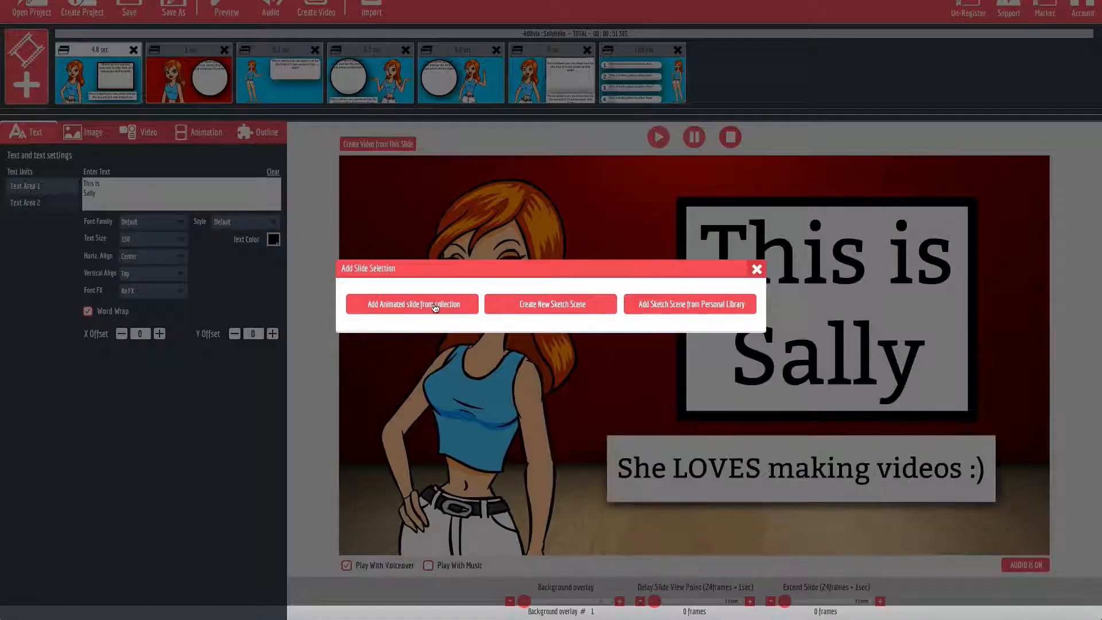
left_click(434, 307)
scroll(366, 360, "down", 20)
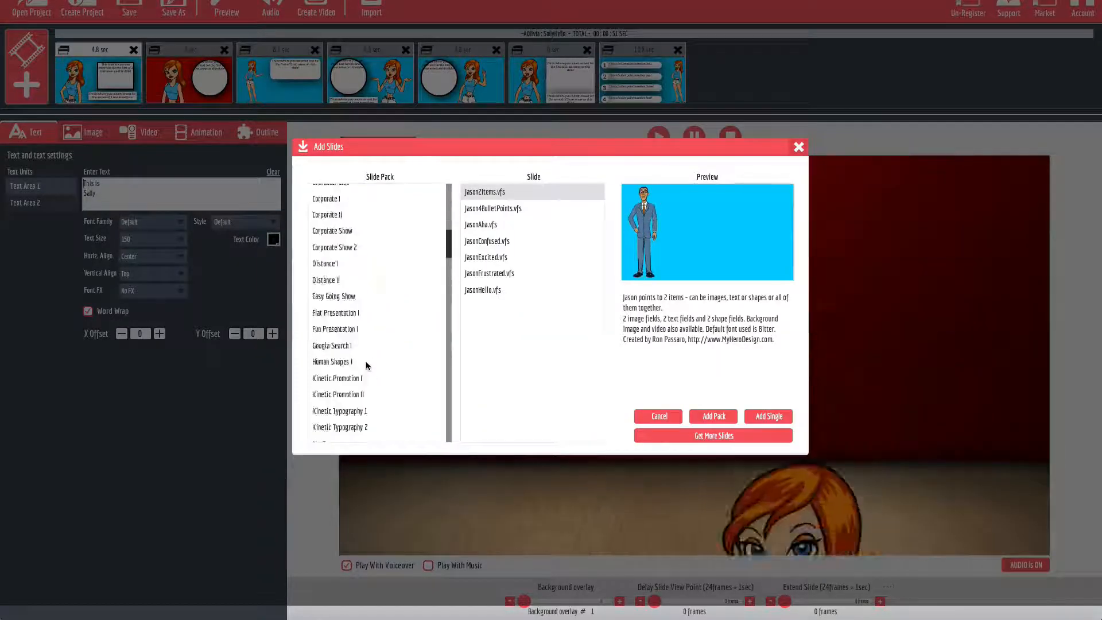
scroll(366, 364, "up", 10)
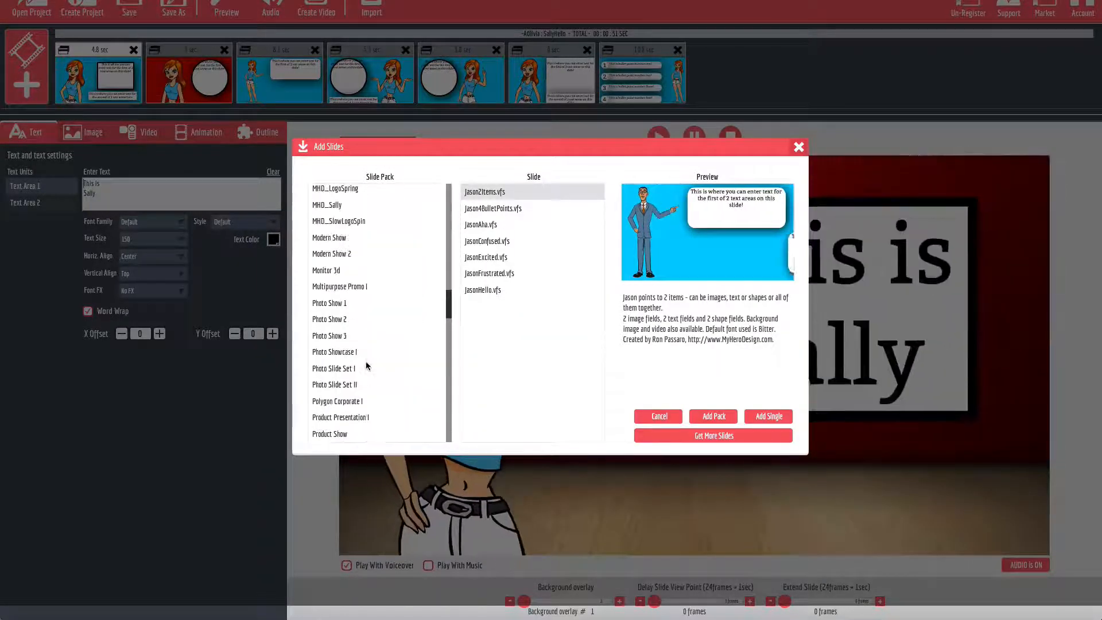
scroll(366, 365, "up", 5)
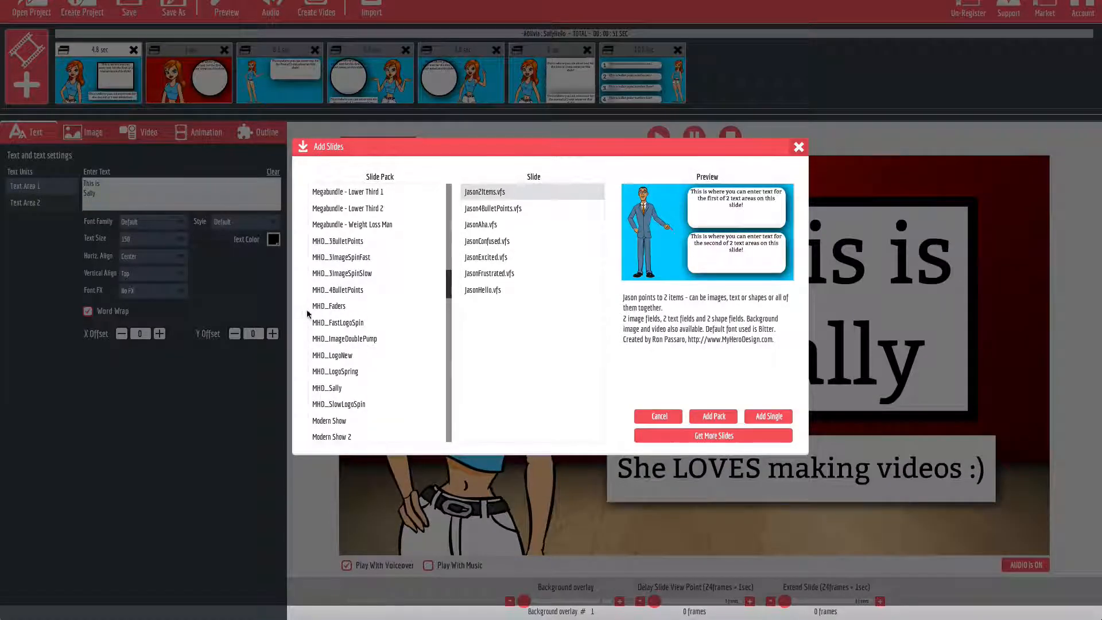
left_click(335, 388)
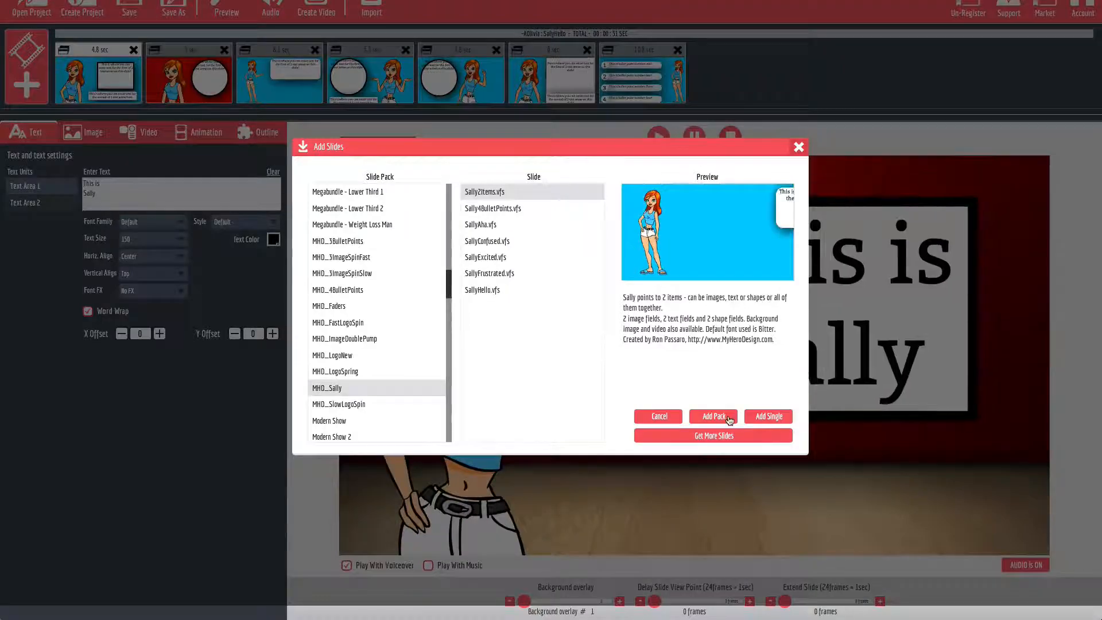
left_click(724, 417)
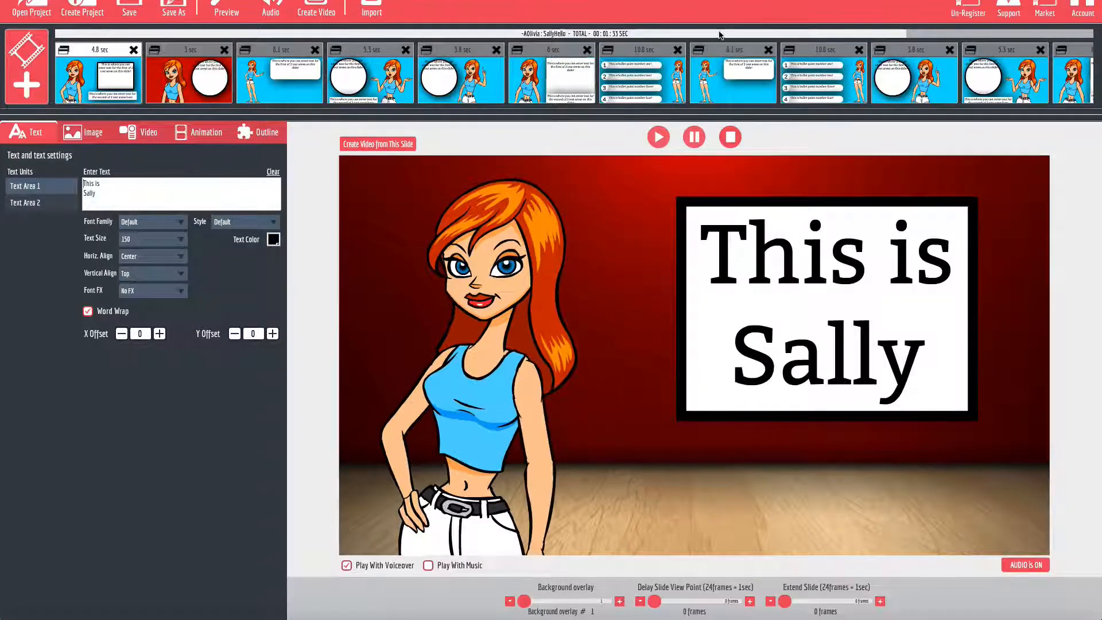
Look through the newly added Sally slides, ending on the two-item slide.
left_click_drag(848, 35, 1035, 36)
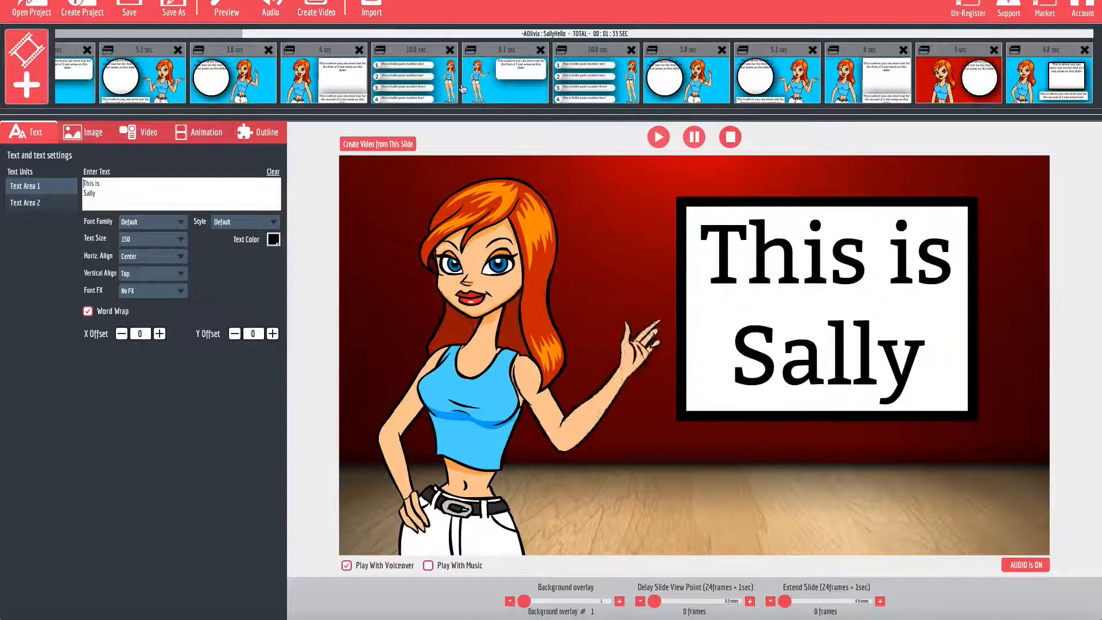
left_click(528, 86)
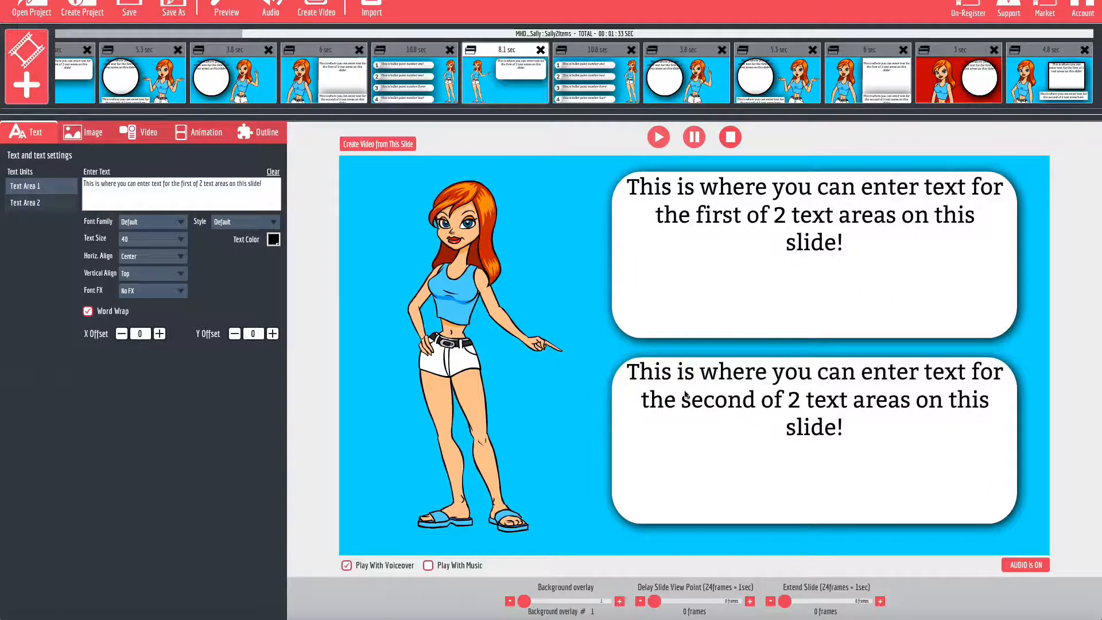
left_click(756, 85)
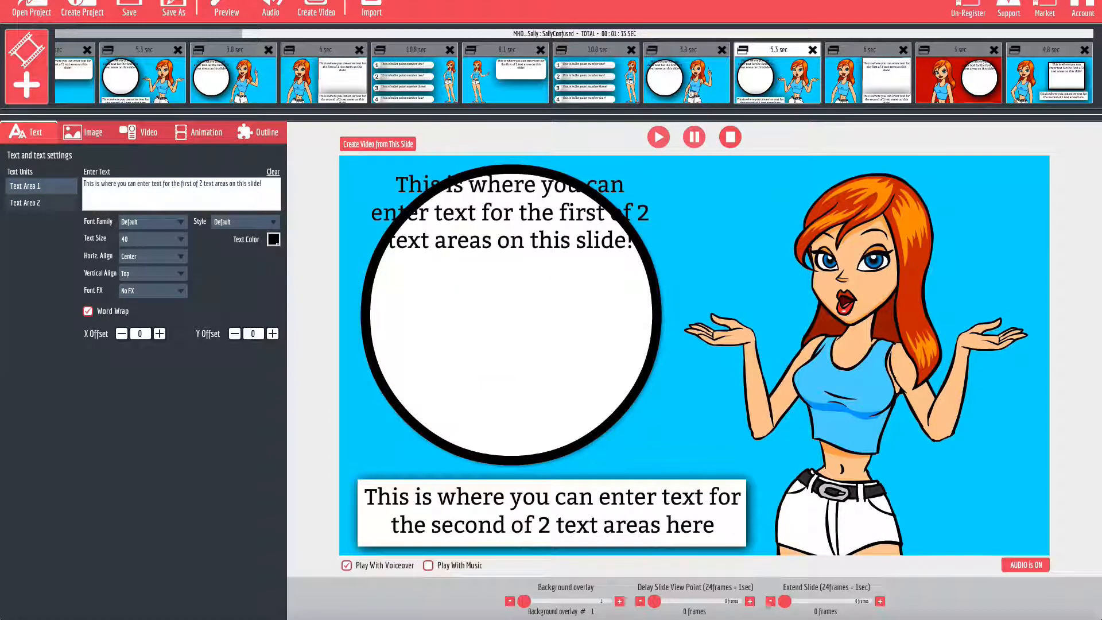
left_click(533, 82)
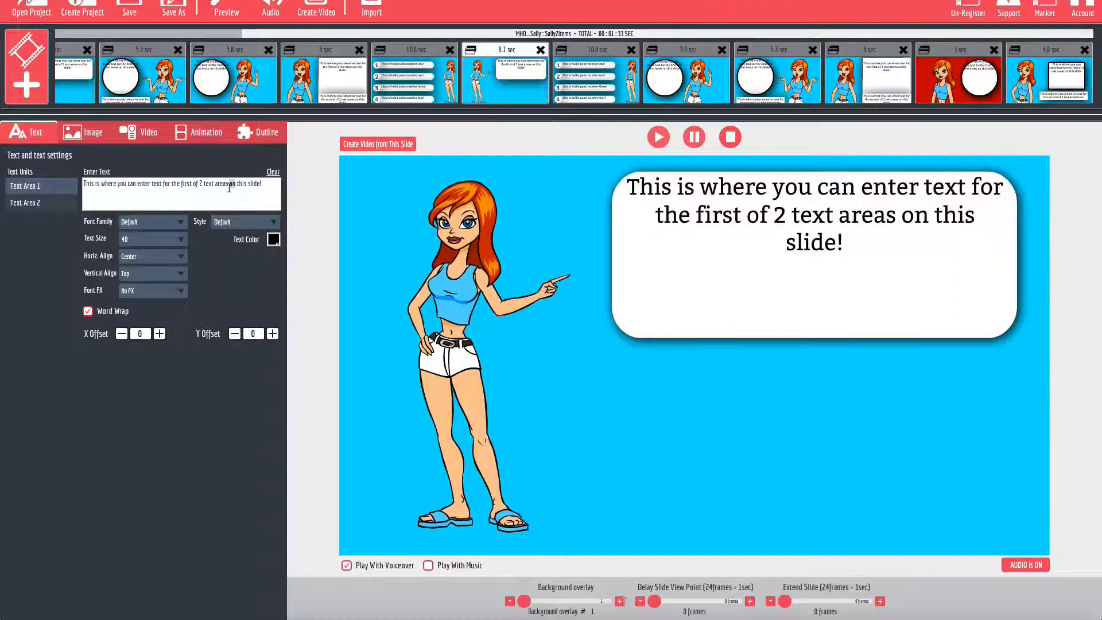
Copy the default sentence in Text Area 1 of the two-item slide onto a second line.
triple_click(267, 191)
key("ctrl+c")
left_click(265, 184)
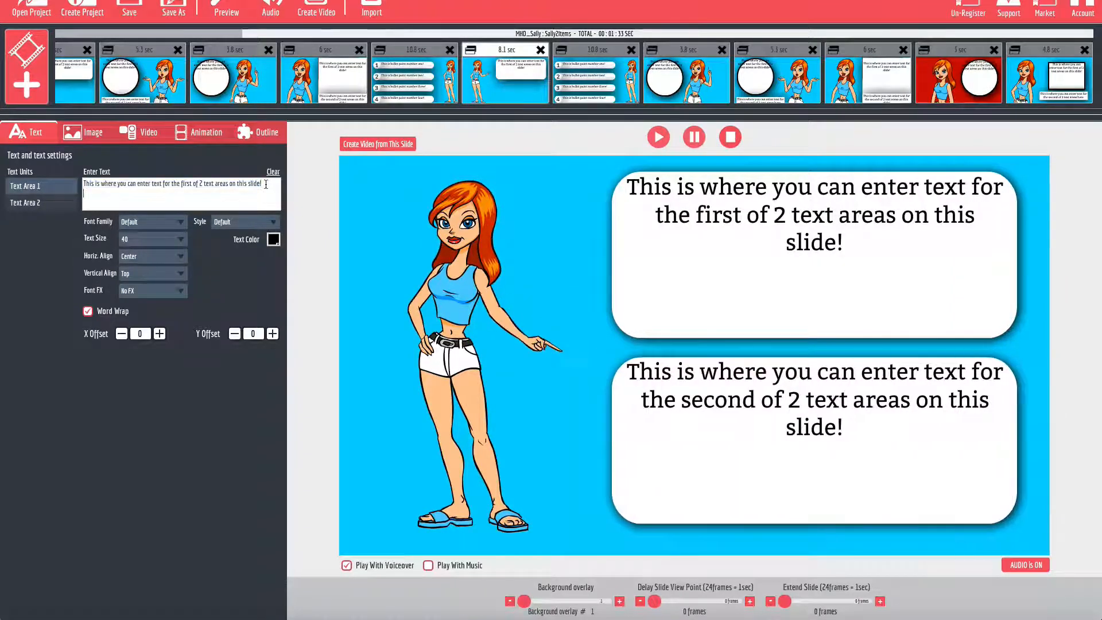
key("ctrl+v")
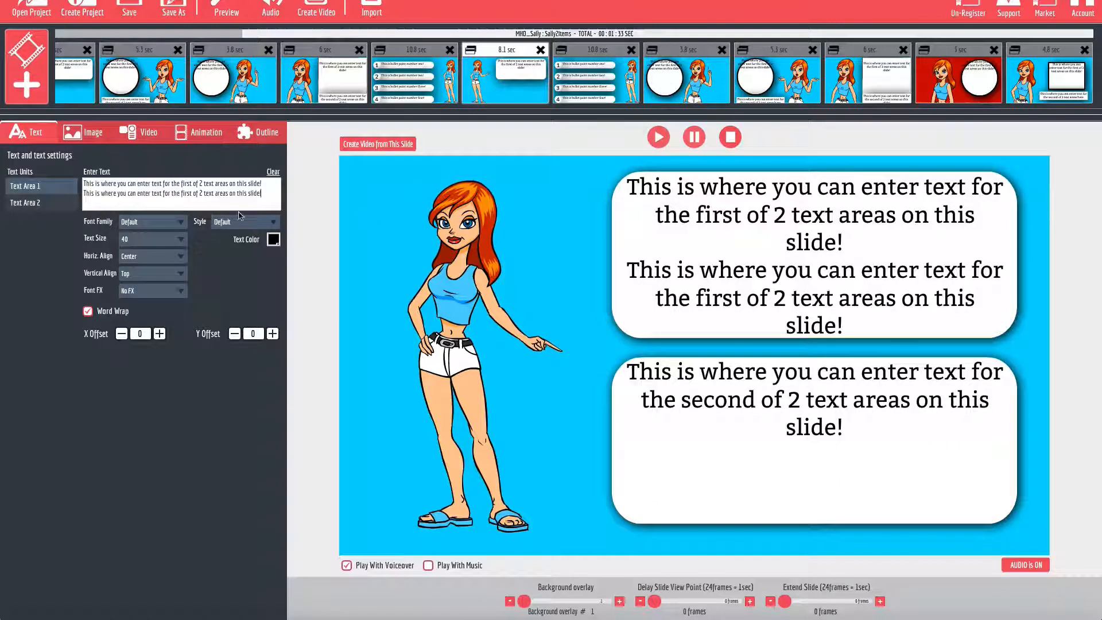
Clear the text from Text Area 1 and Text Area 2 of the two-item slide.
left_click(276, 173)
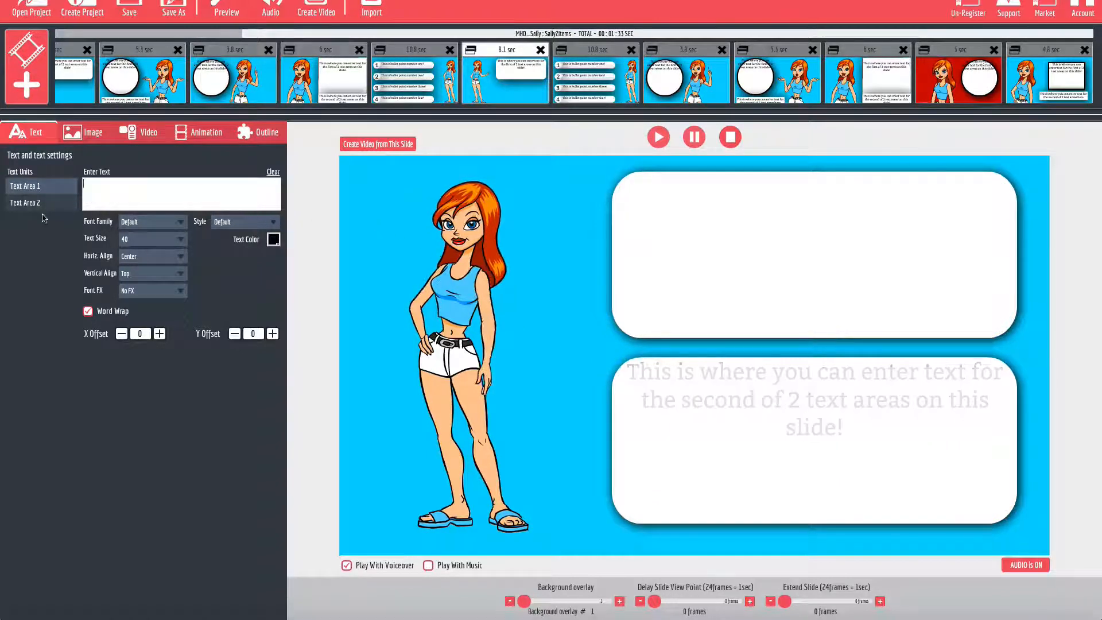
left_click(41, 202)
left_click(270, 174)
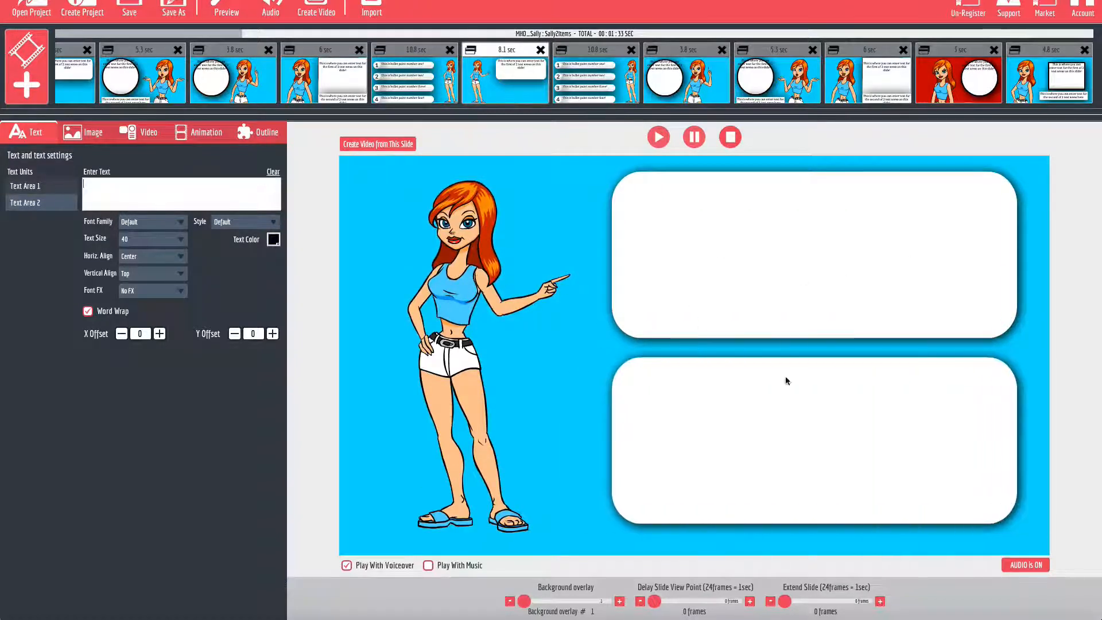
Insert bear.png into Image Area 1 and set the colour of Outline Area2 behind it to orange-yellow.
left_click(95, 134)
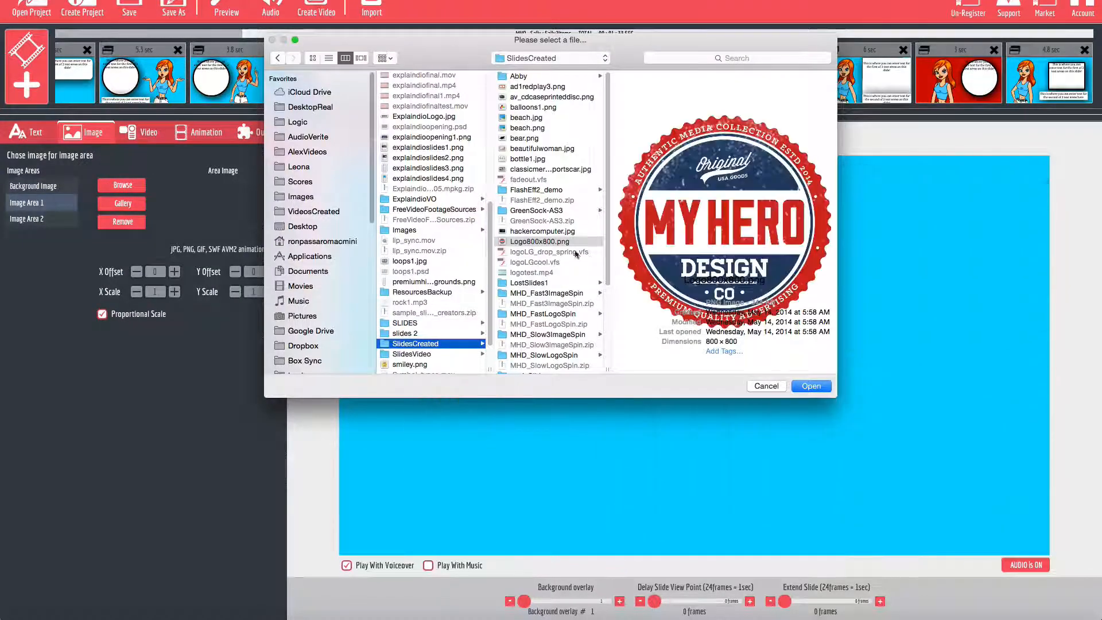
double_click(524, 138)
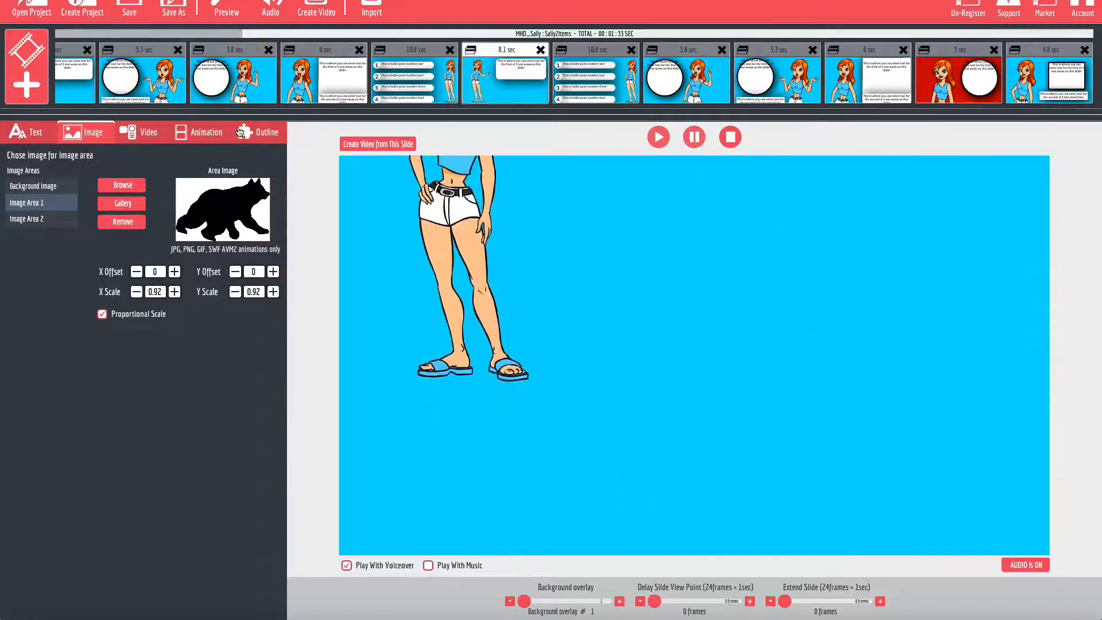
left_click(240, 132)
left_click(37, 217)
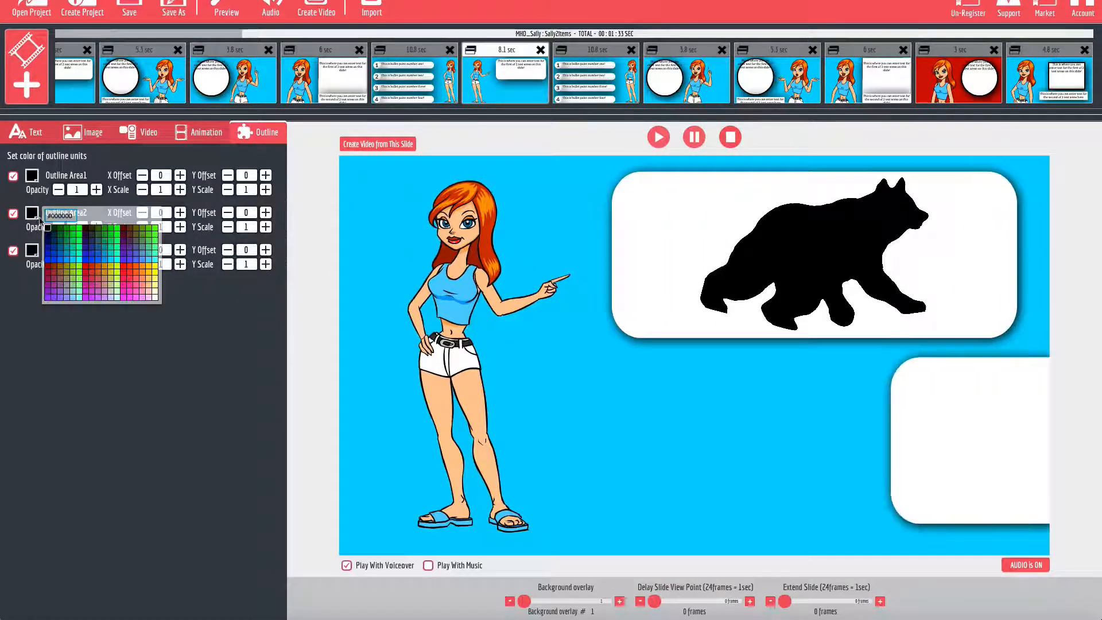
left_click(149, 269)
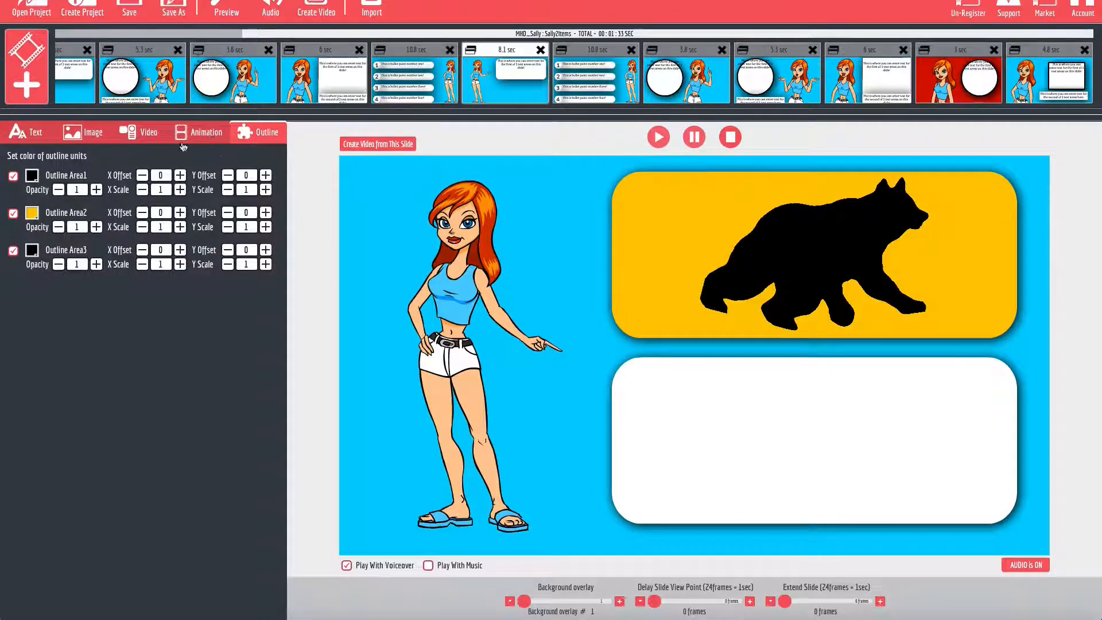
Turn off Outline Area2 and Outline Area3 on the two-item slide.
left_click(13, 213)
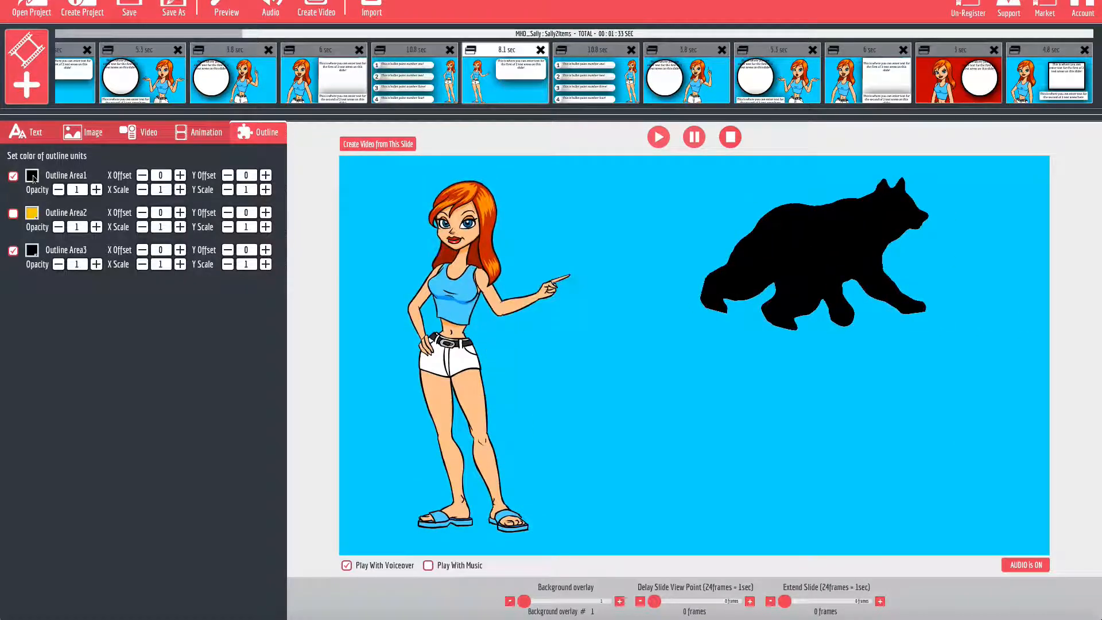
left_click(84, 138)
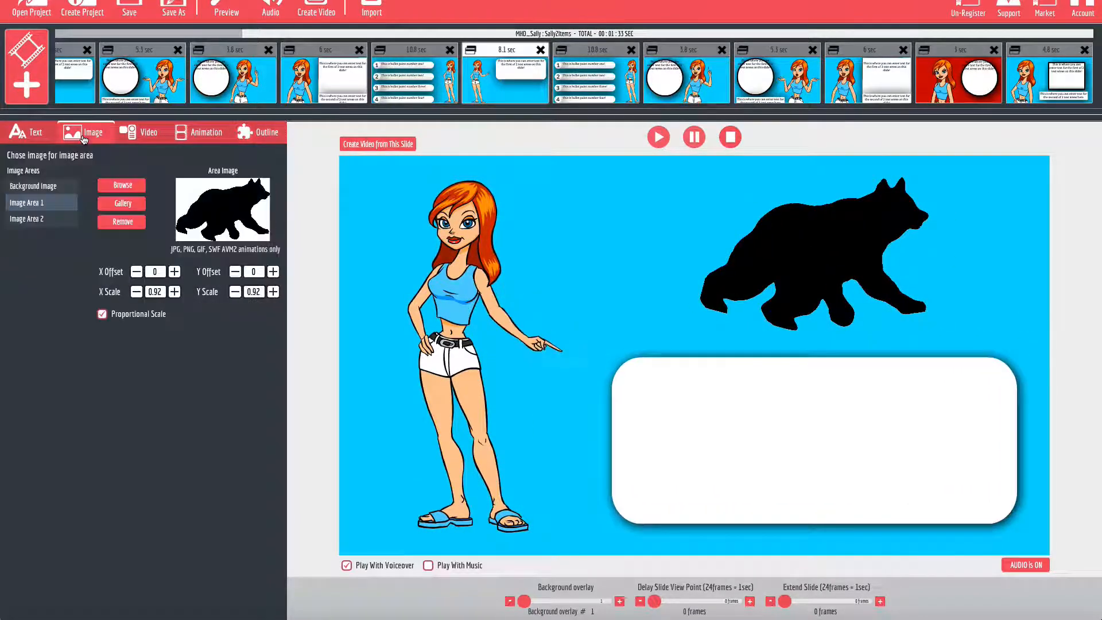
left_click(48, 219)
left_click(256, 135)
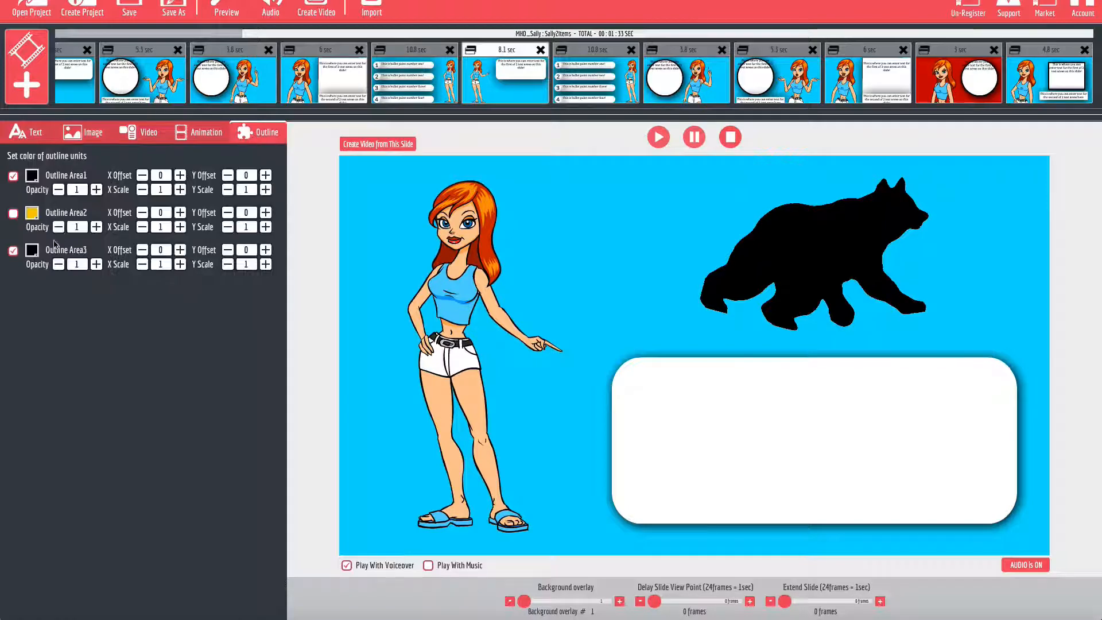
left_click(13, 251)
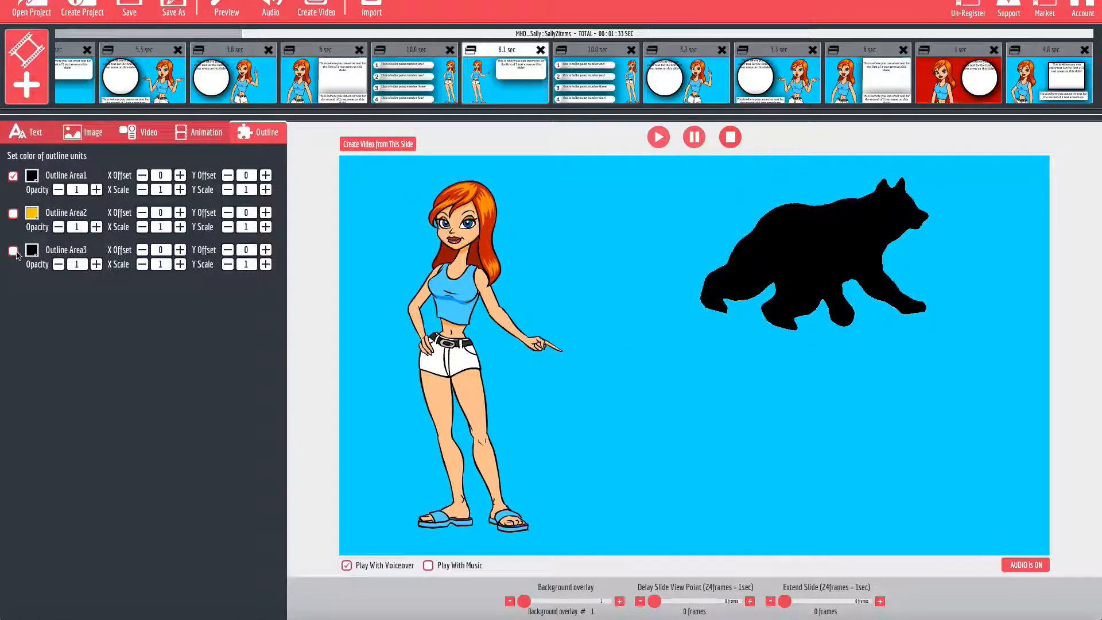
Enter the caption Please "bear" with us :) in Text Area 2 of the two-item slide.
left_click(26, 132)
left_click(98, 194)
type("P")
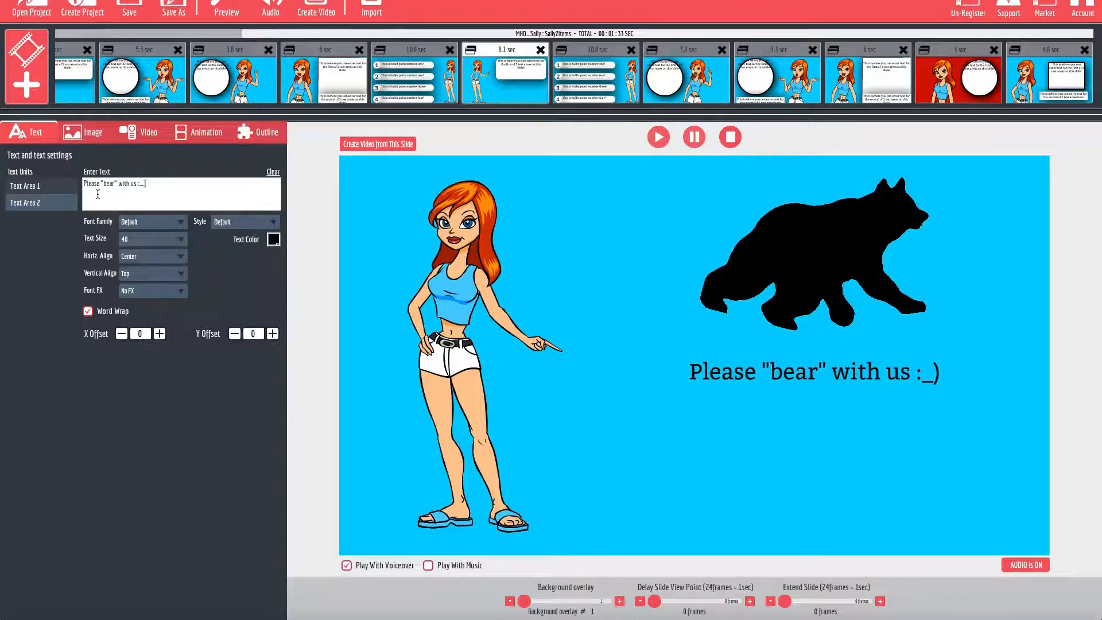
type("lease \"bear\" with us :)")
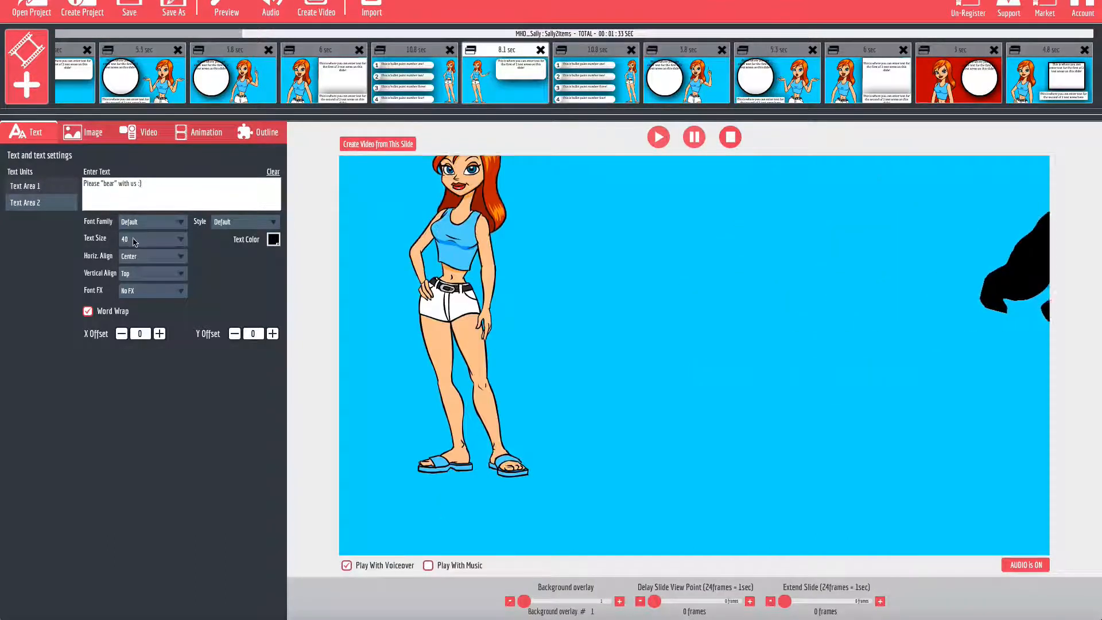
Set the bear caption's Y offset to 80 and its text size to 60.
left_click(270, 334)
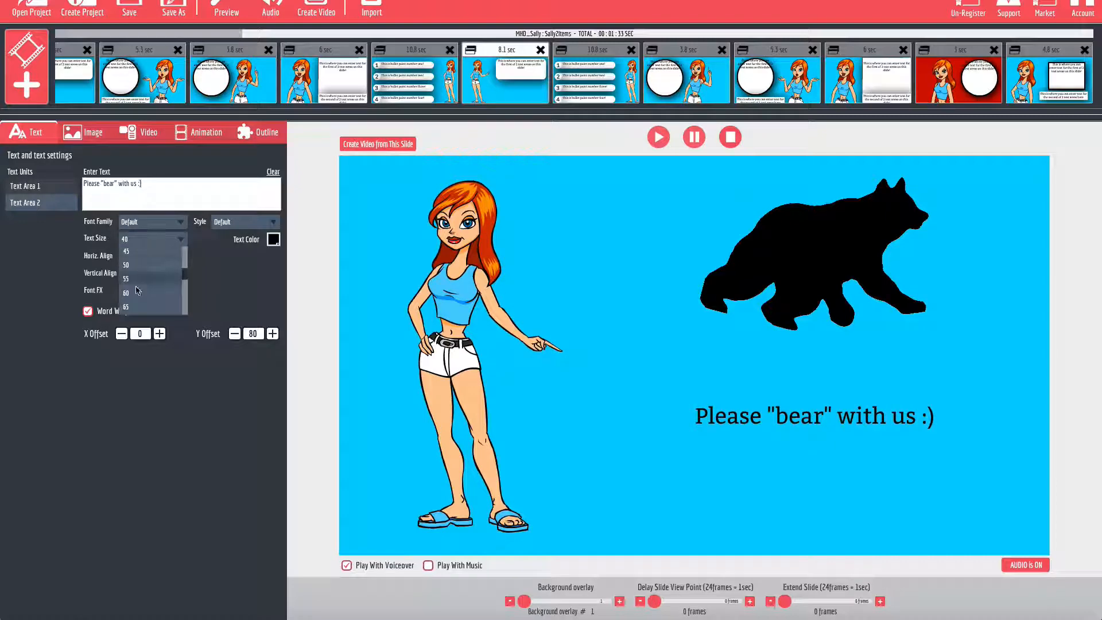
left_click(137, 292)
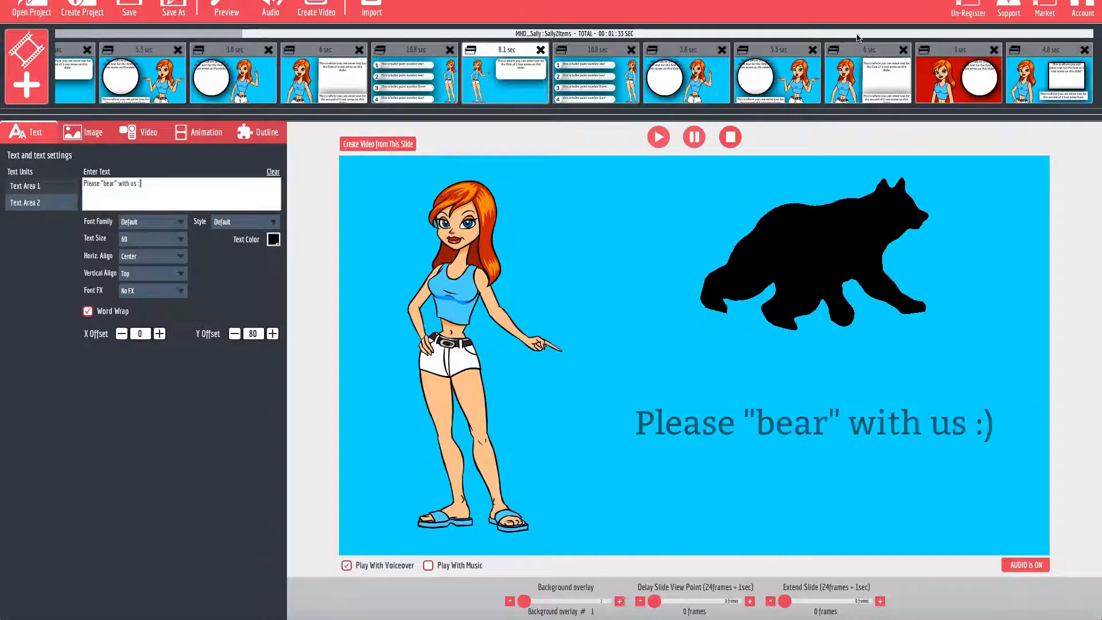
Copy the "This is bullet point number one!" text onto a second line in Text Area 1 of the new bullet-point slide.
left_click(585, 96)
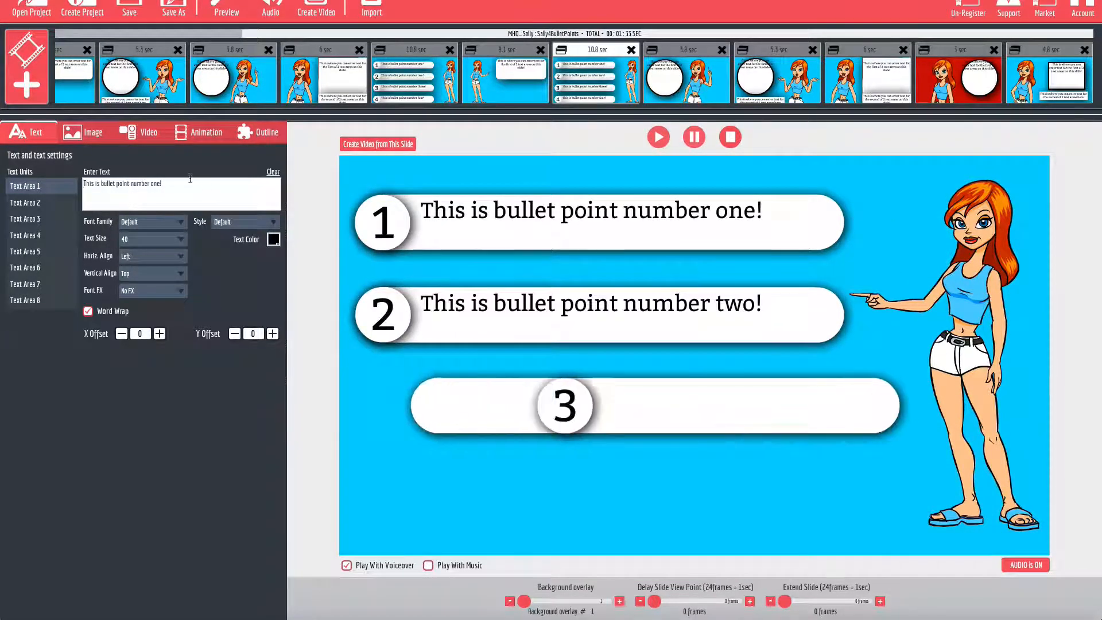
triple_click(150, 183)
key("ctrl+c")
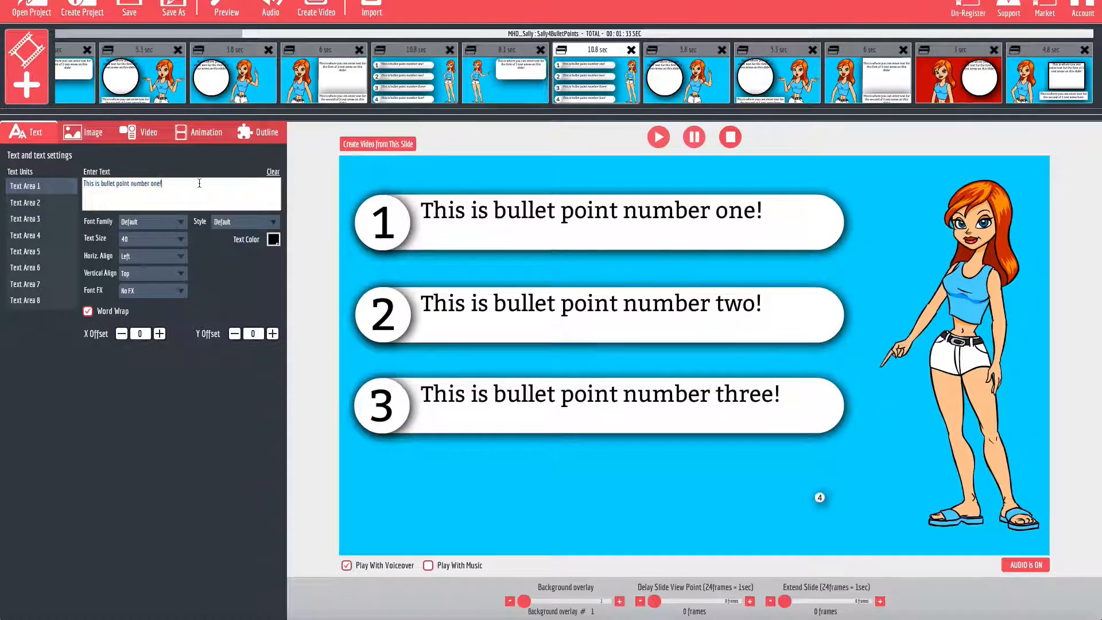
key("End")
key("Return")
key("ctrl+v")
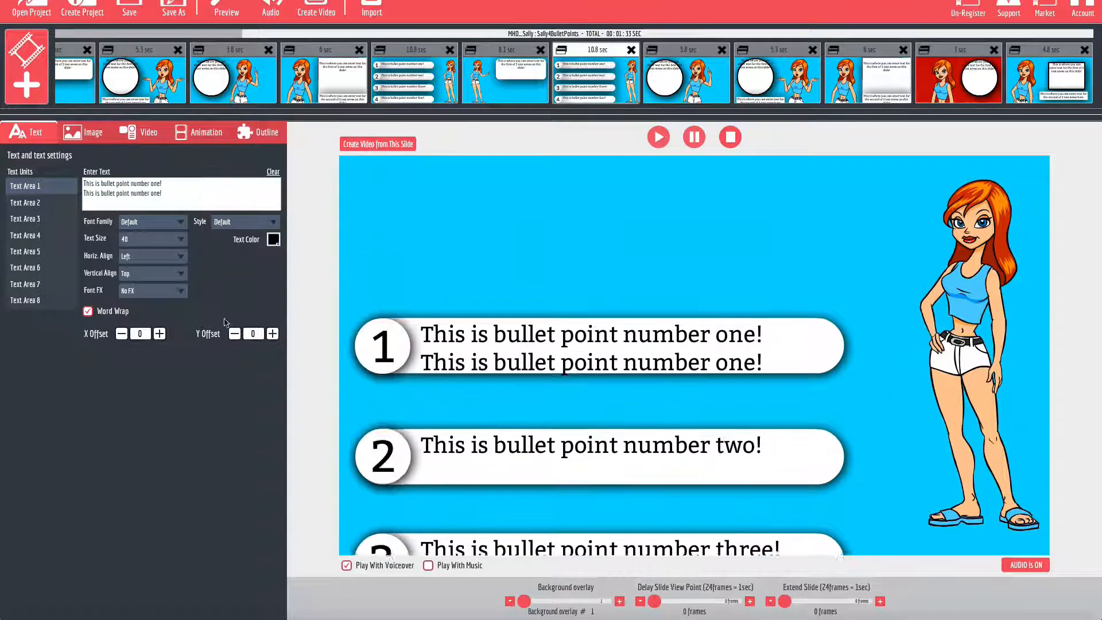
Clear the bullet text in Text Area 1 and the number labels in Text Areas 5 to 8.
left_click(273, 172)
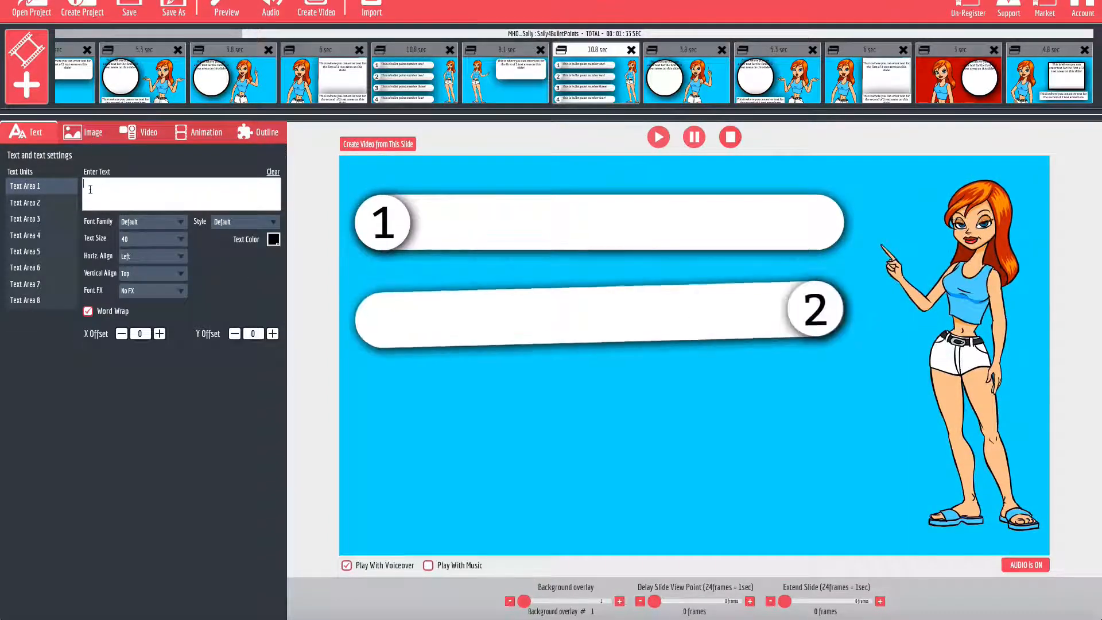
left_click(90, 138)
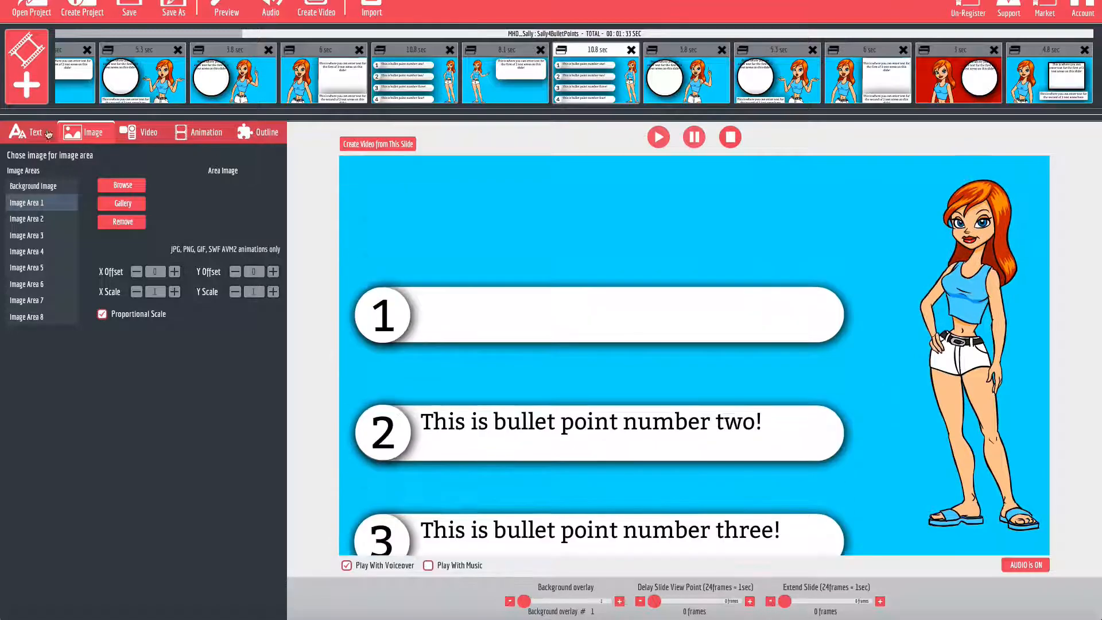
left_click(26, 132)
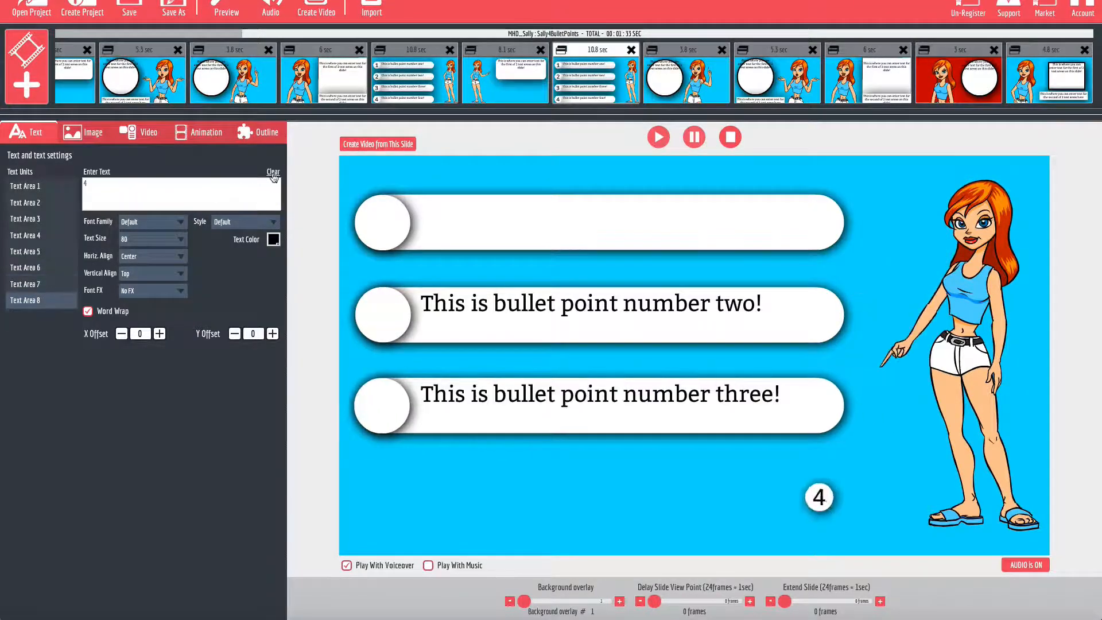
left_click(273, 175)
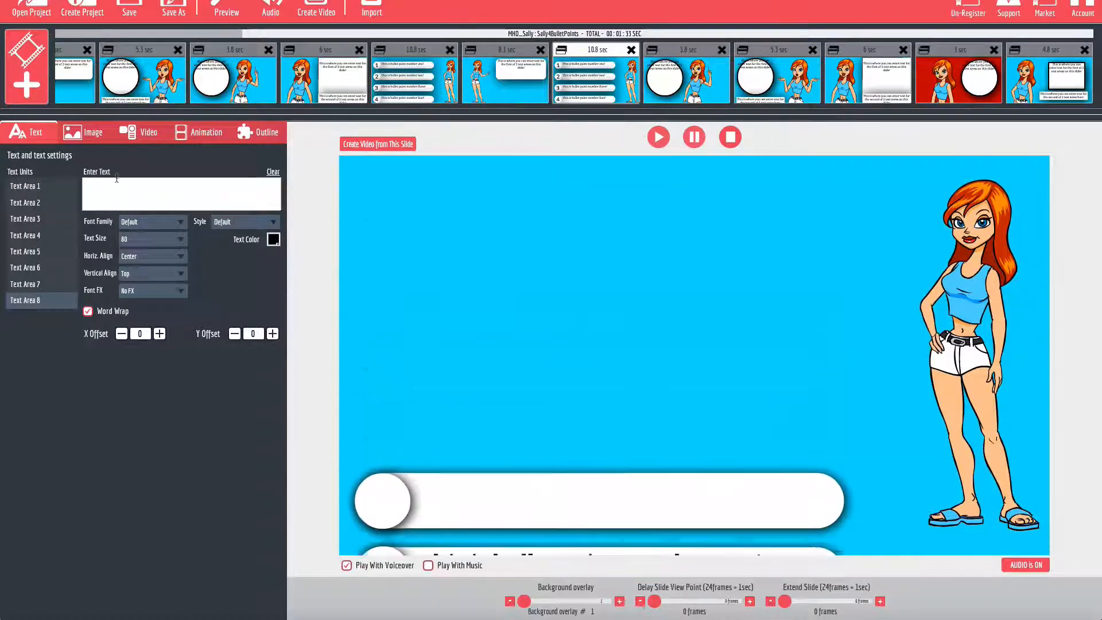
Place Logo800x800.png in Image Area 1 of the bullet-point slide.
left_click(83, 132)
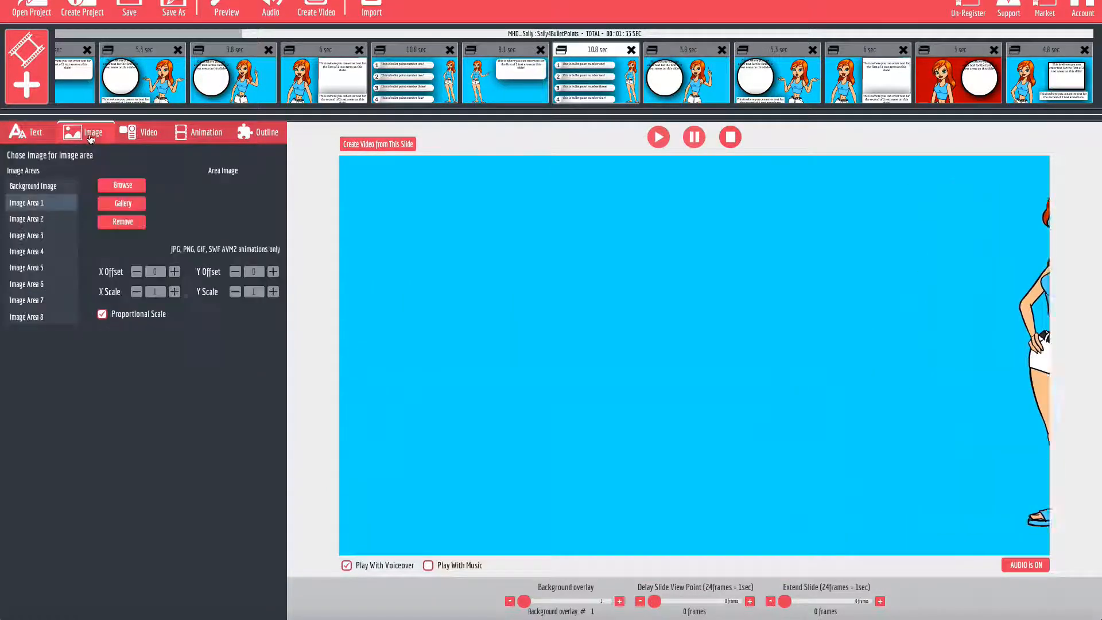
left_click(128, 190)
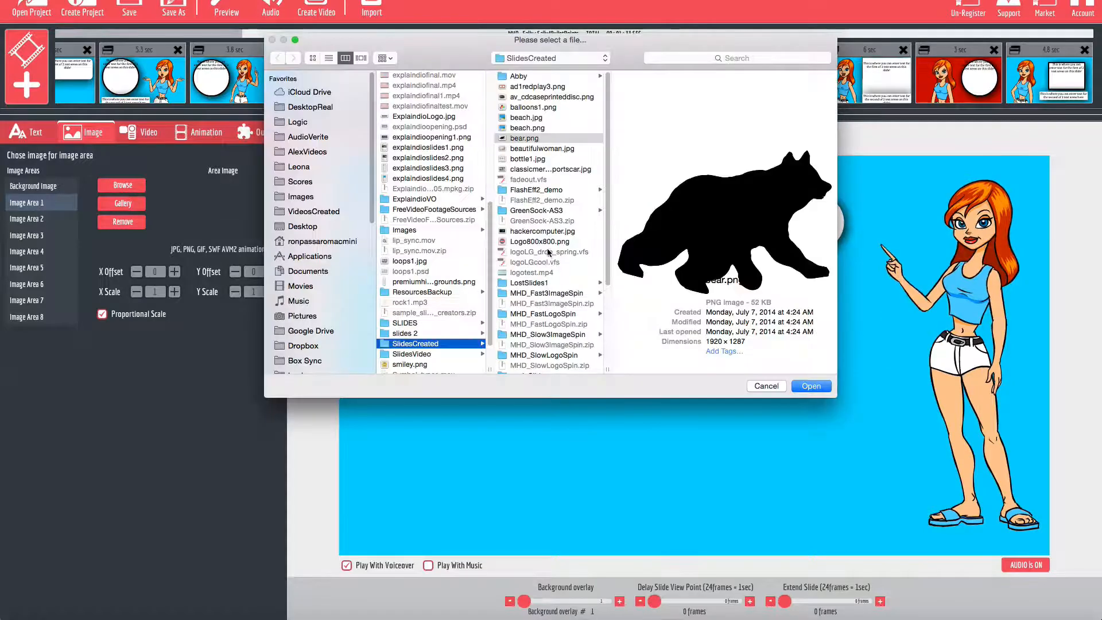
left_click(534, 246)
double_click(534, 247)
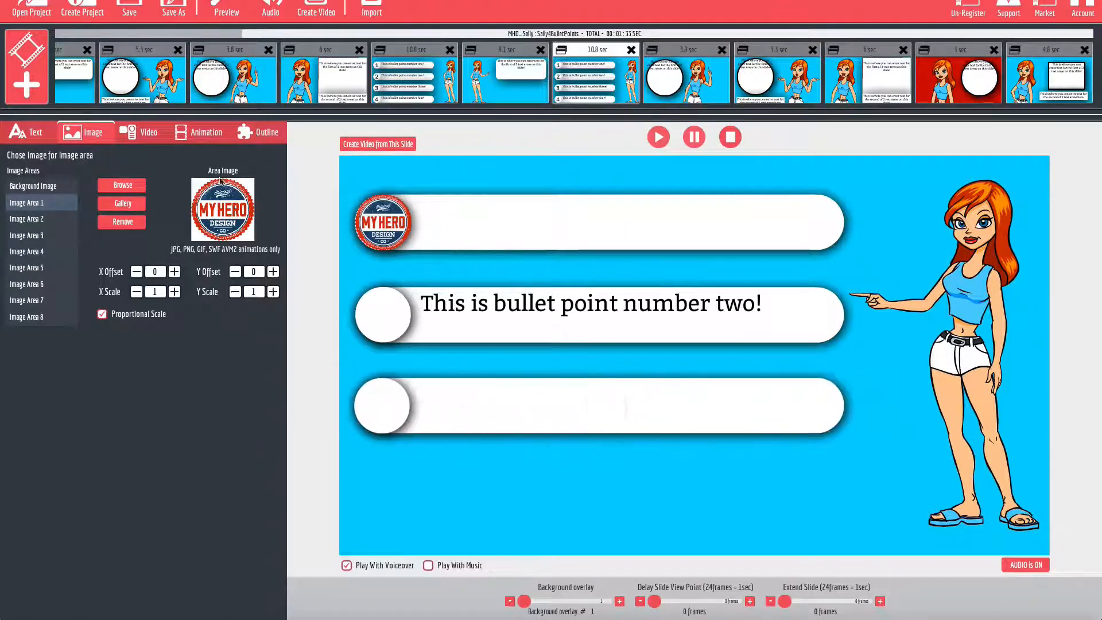
Turn Outline Area3 off and back on for the bullet-point slide.
left_click(256, 134)
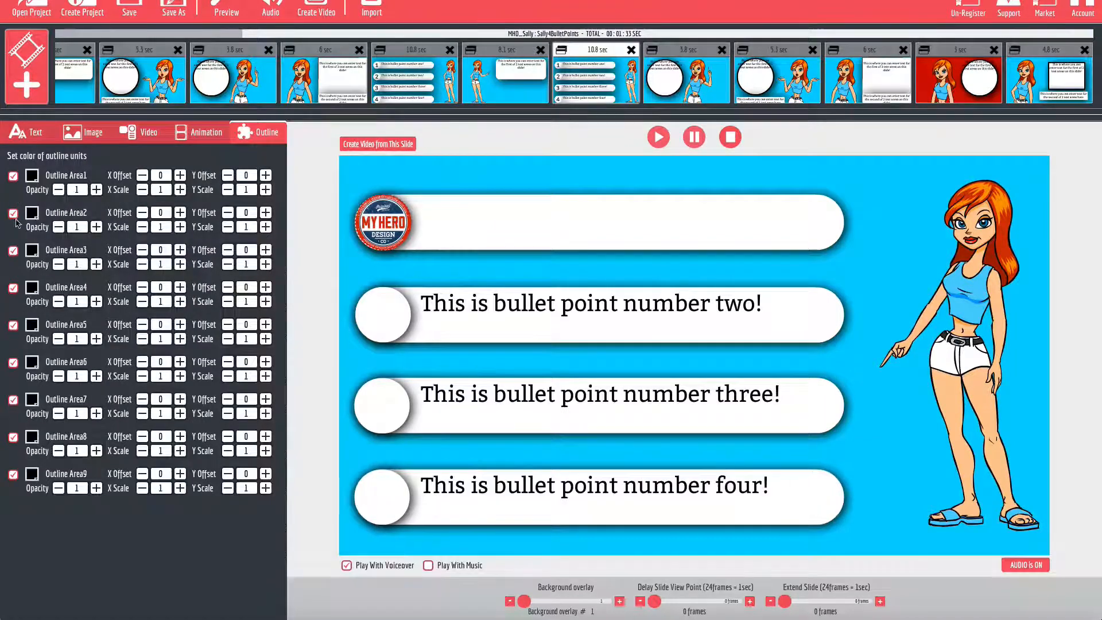
left_click(13, 250)
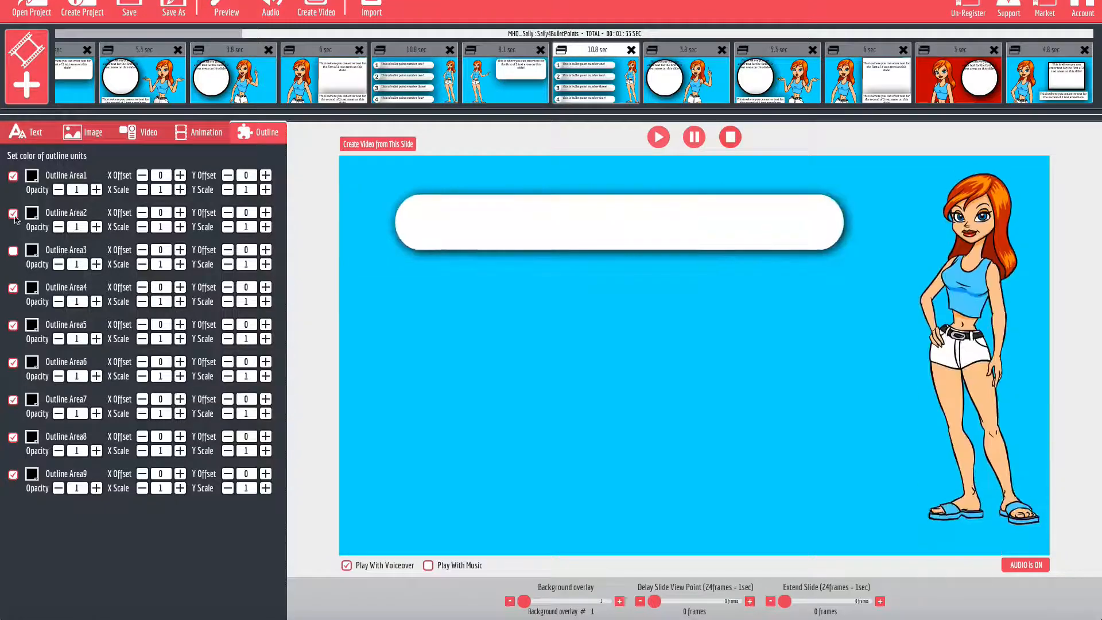
left_click(13, 251)
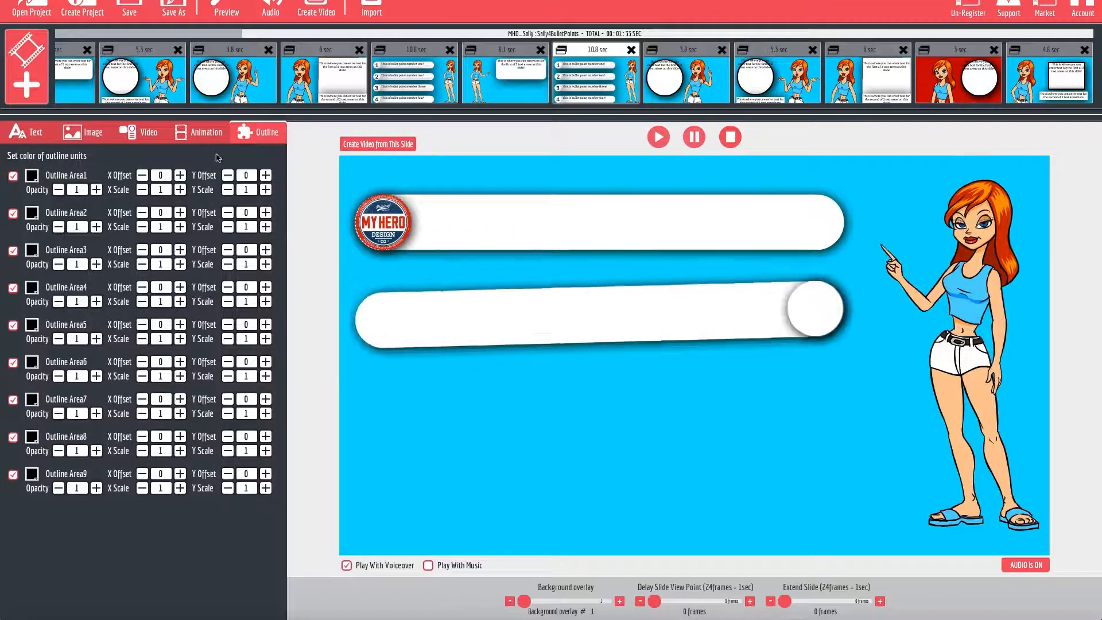
Enlarge the logo in Image Area 1 proportionally to a scale of 2.29.
left_click(86, 132)
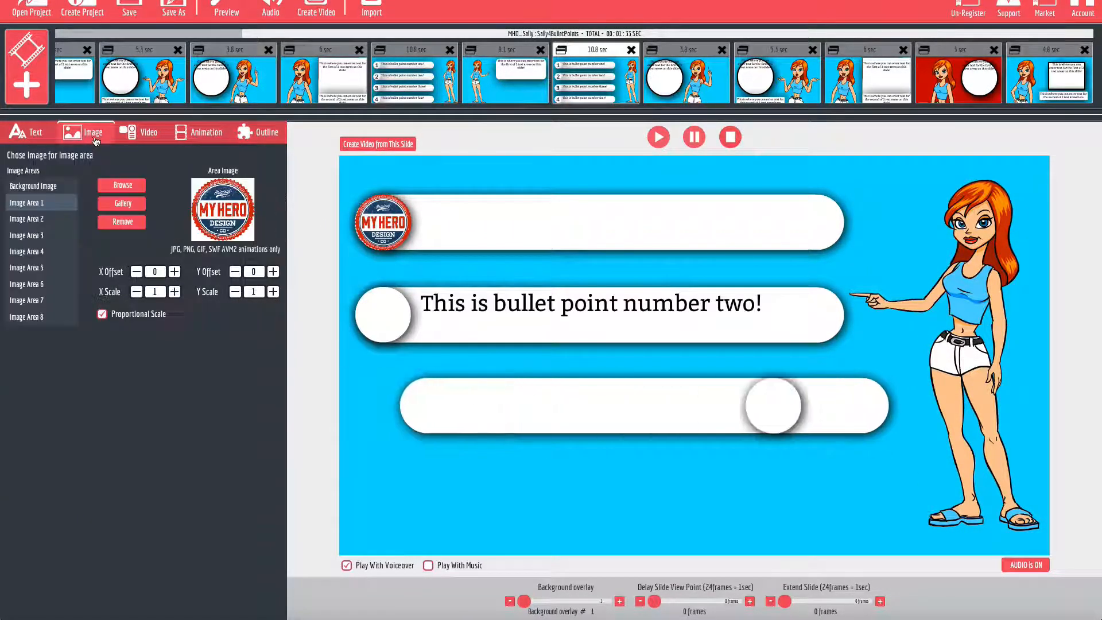
left_click(273, 292)
left_click(273, 291)
left_click(274, 291)
left_click(273, 291)
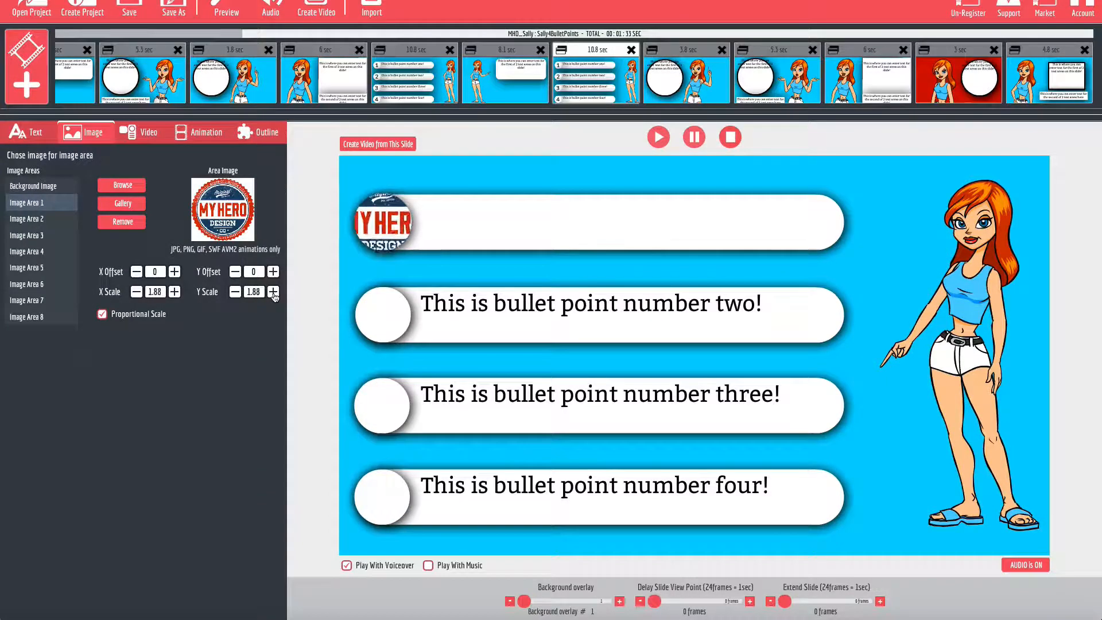
left_click(273, 291)
Reduce the logo in Image Area 1 proportionally to a scale of 1.02.
left_click(234, 292)
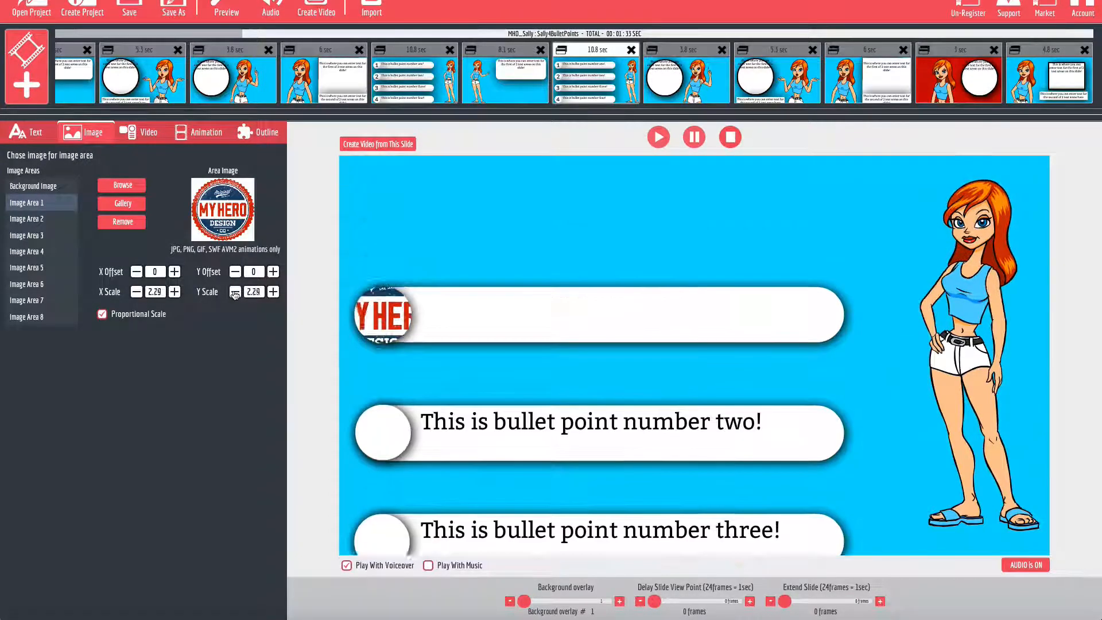
left_click(235, 292)
left_click(235, 291)
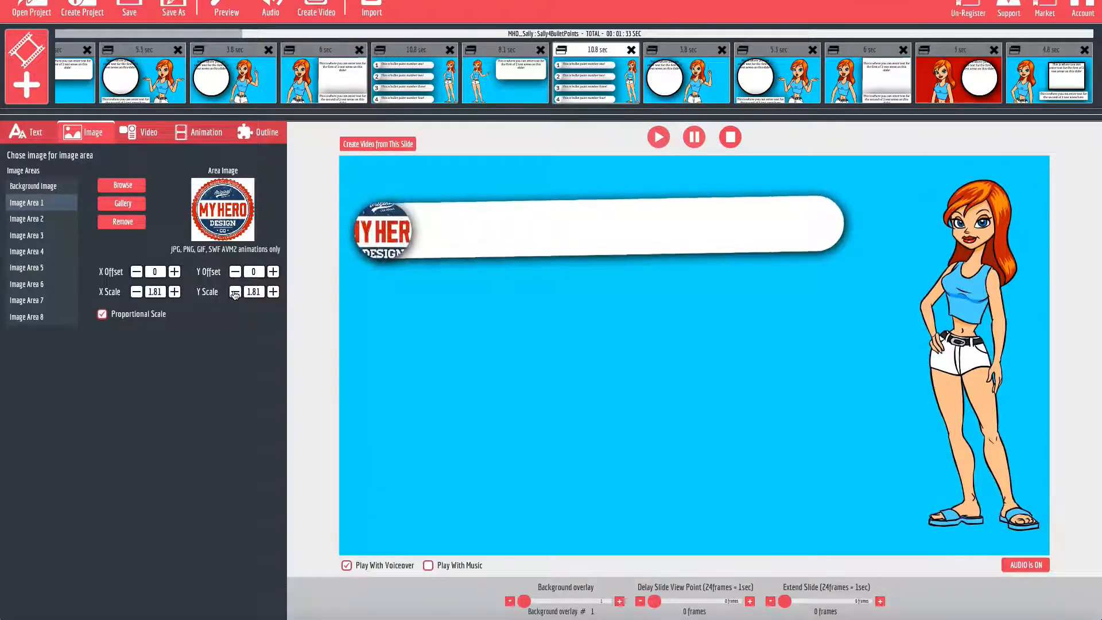
left_click(234, 291)
left_click(235, 291)
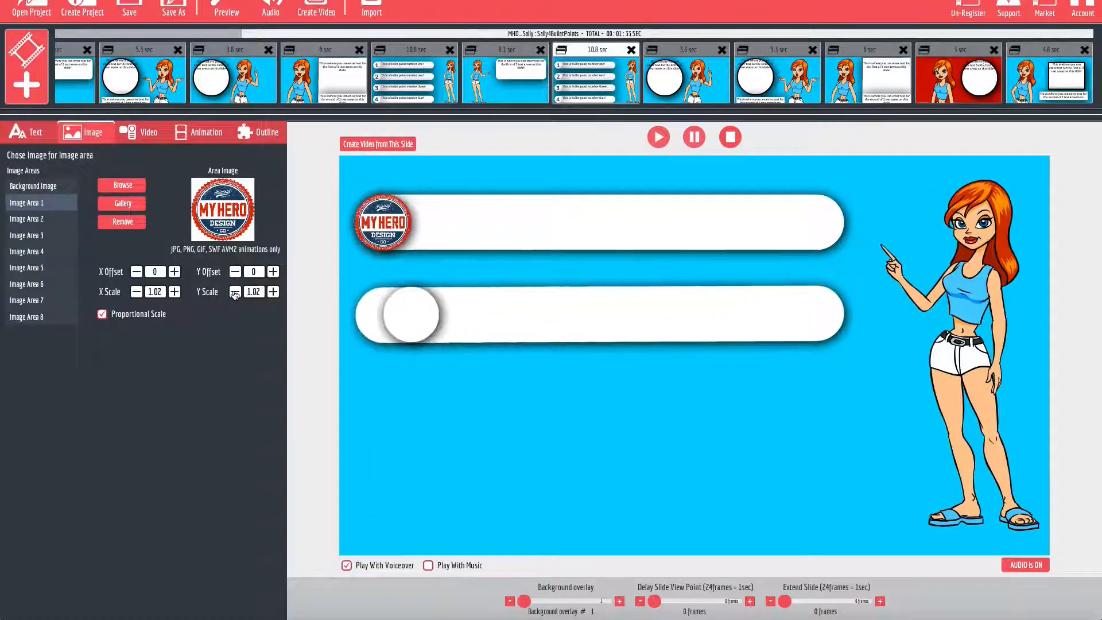
Fine-tune the proportional scale of the Image Area 1 logo, ending at 1.26.
left_click(273, 291)
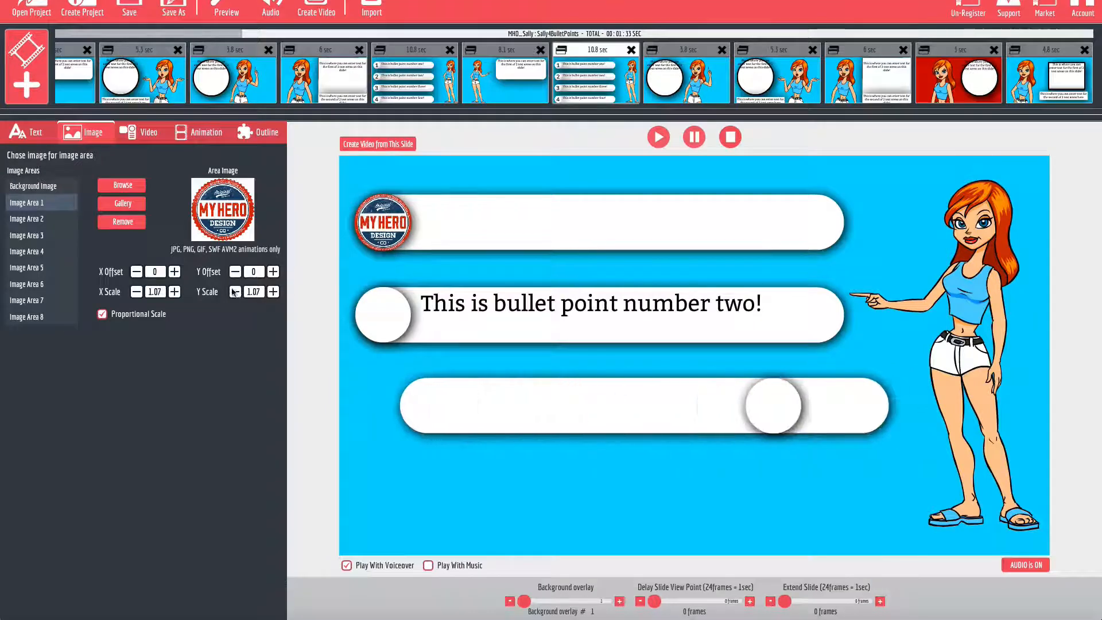
left_click(233, 292)
left_click(234, 291)
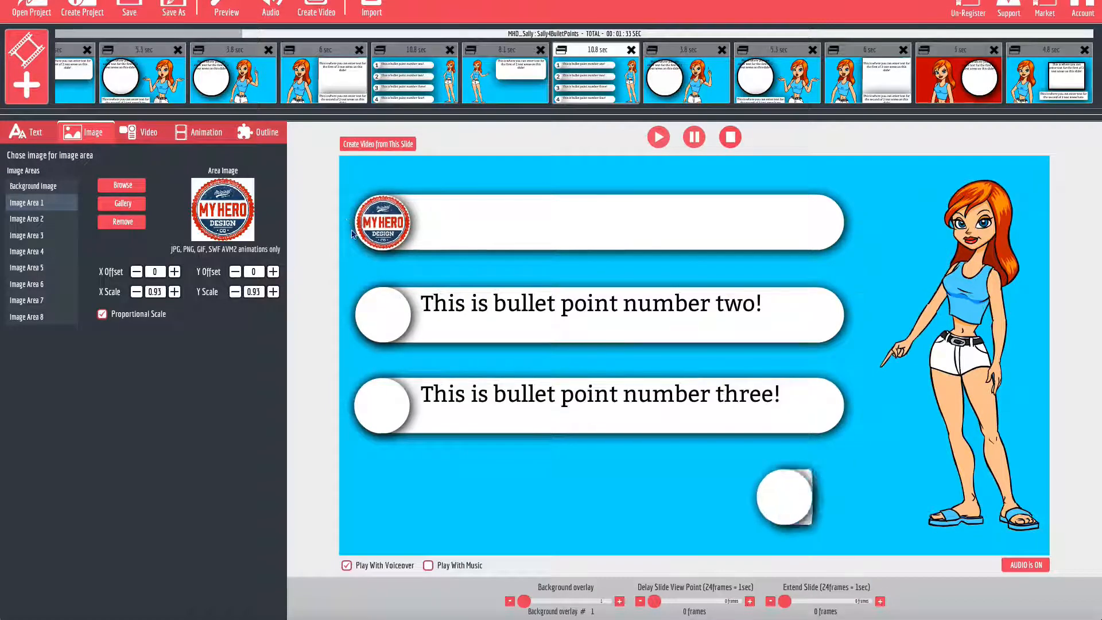
left_click(273, 291)
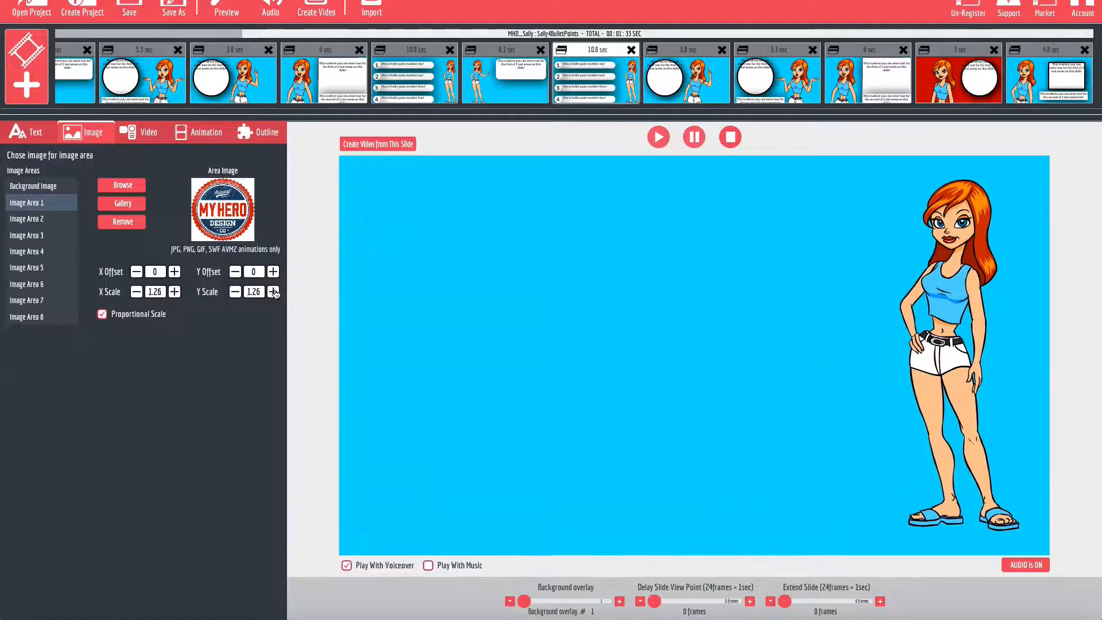
Replace the logo in Image Area 1 with paypal.swf from the LostSlides1/VectorIcons/SocialVectorIcons folder.
left_click(121, 184)
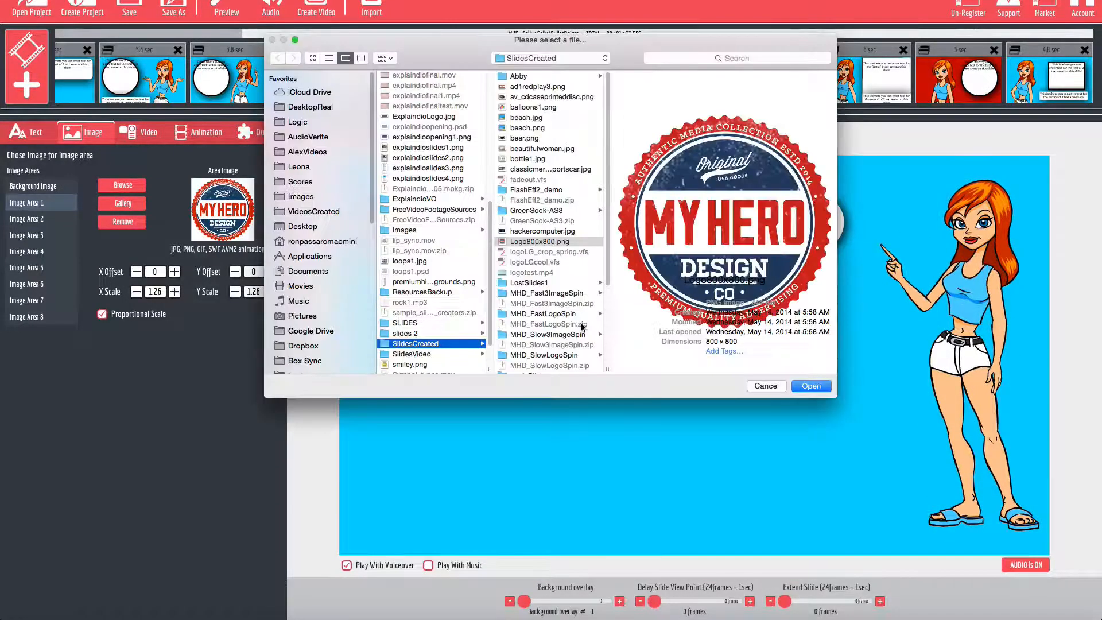
left_click(767, 386)
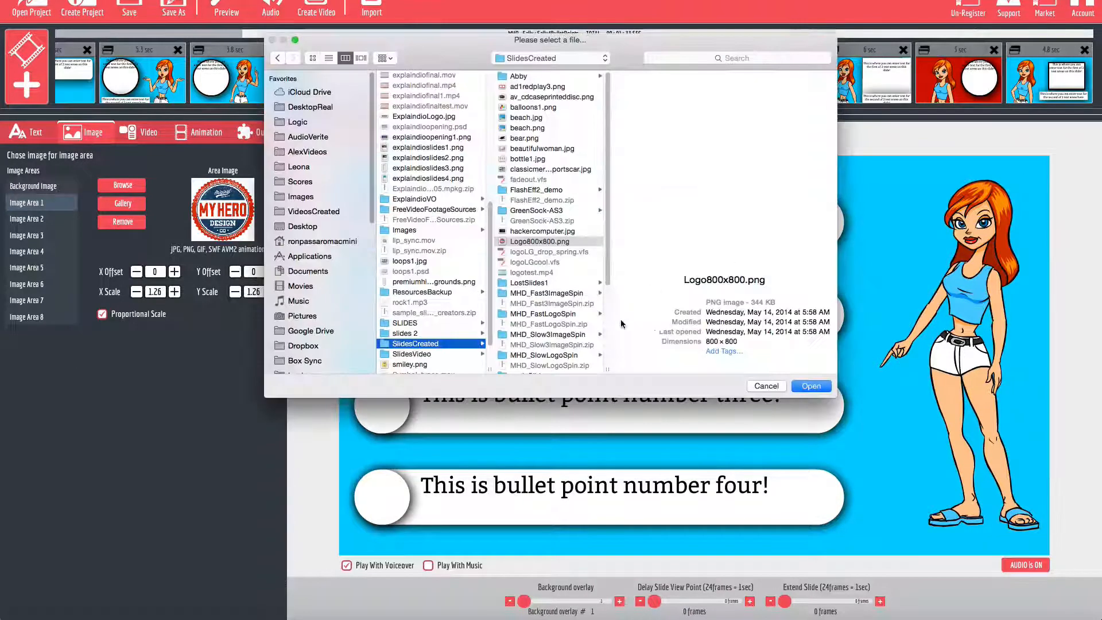
scroll(556, 336, "down", 3)
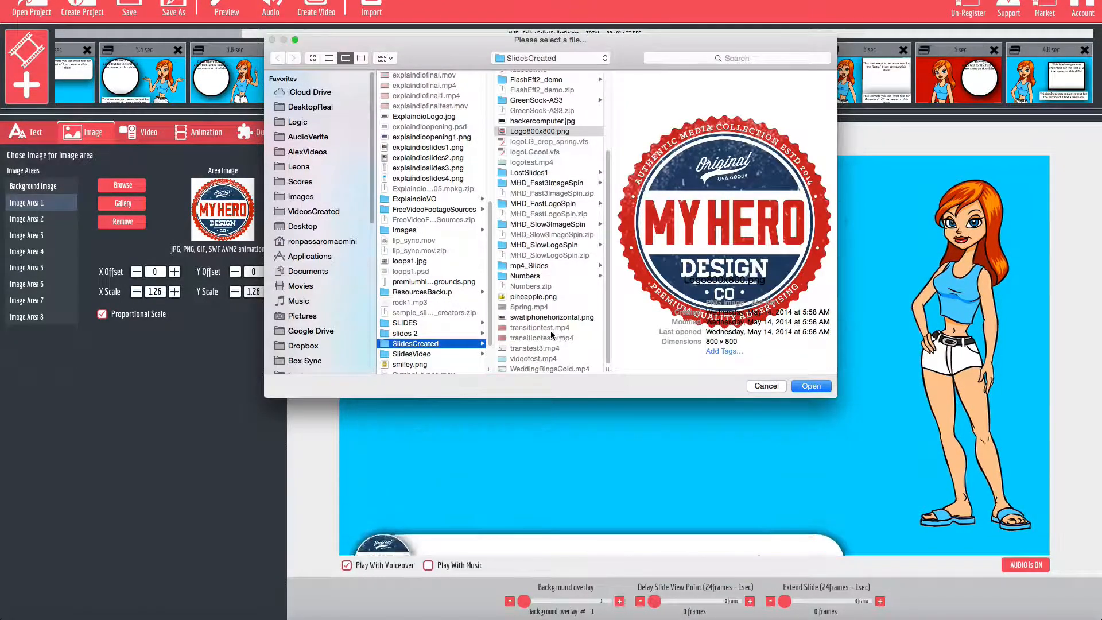
scroll(436, 337, "down", 3)
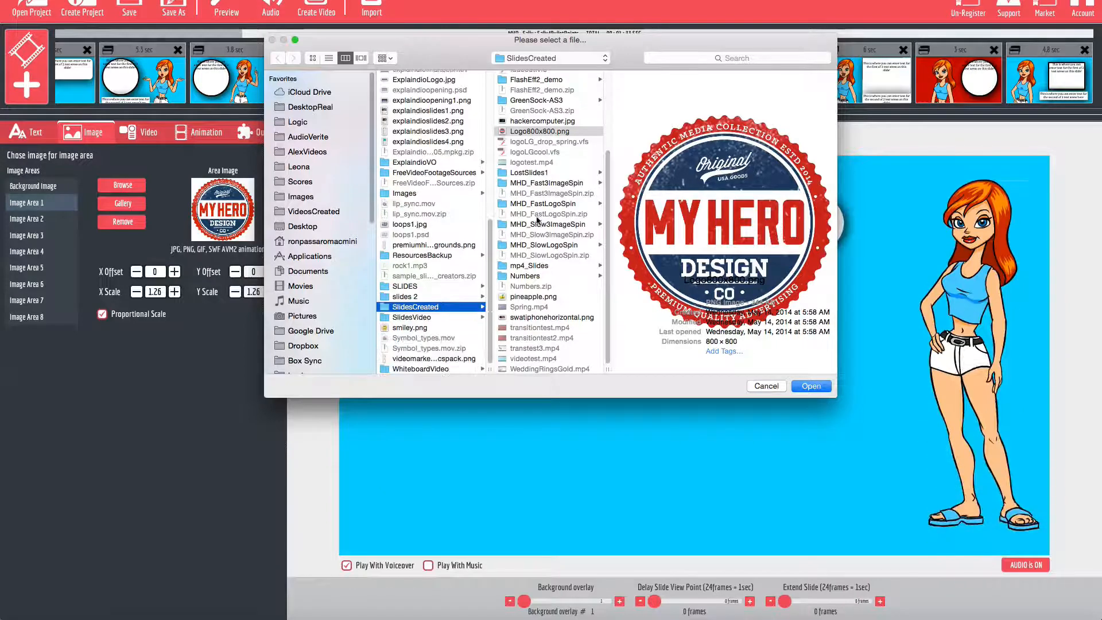
left_click(533, 173)
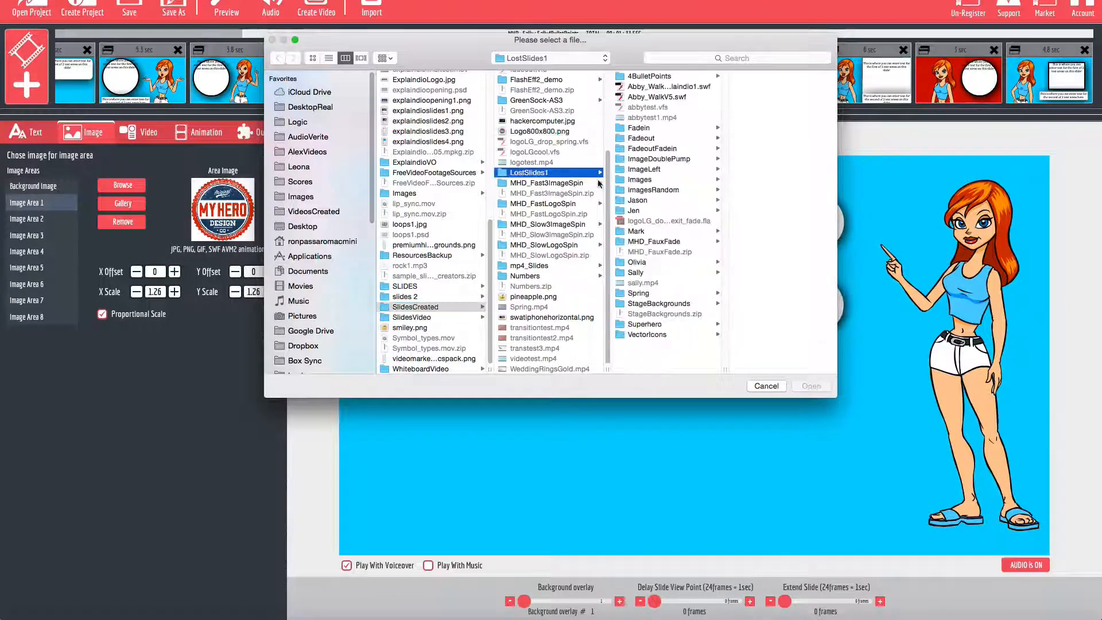
left_click(646, 335)
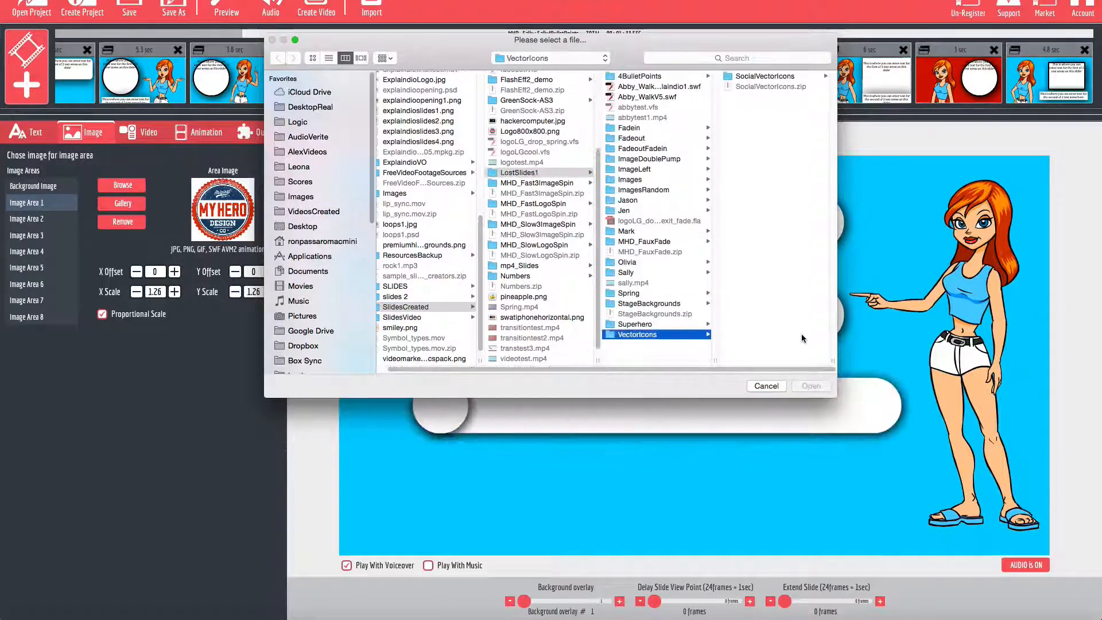
left_click(752, 76)
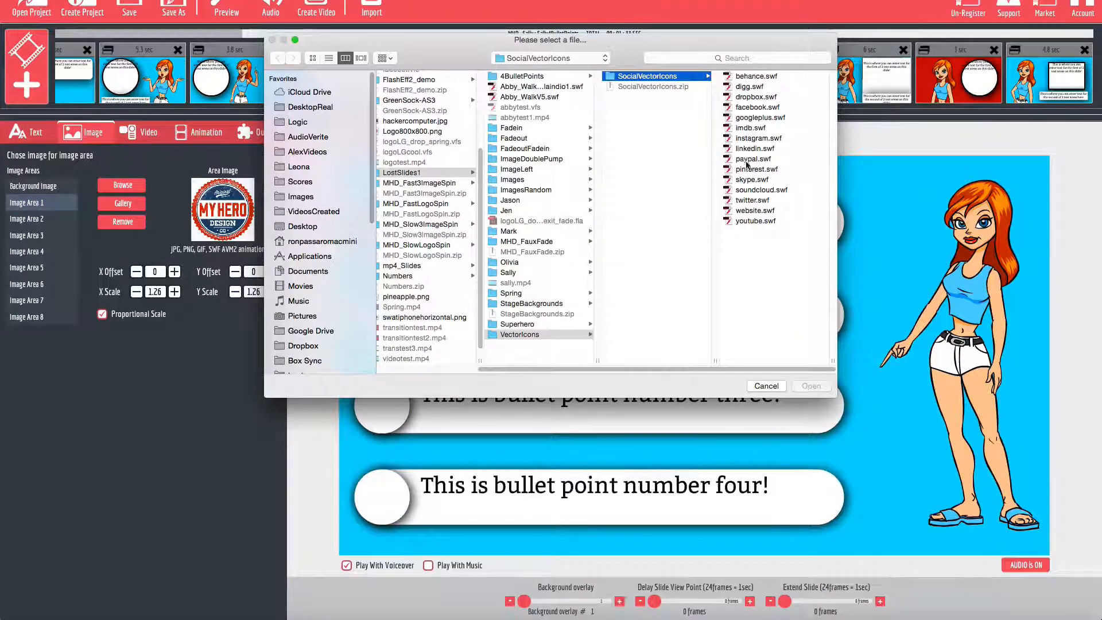
double_click(751, 159)
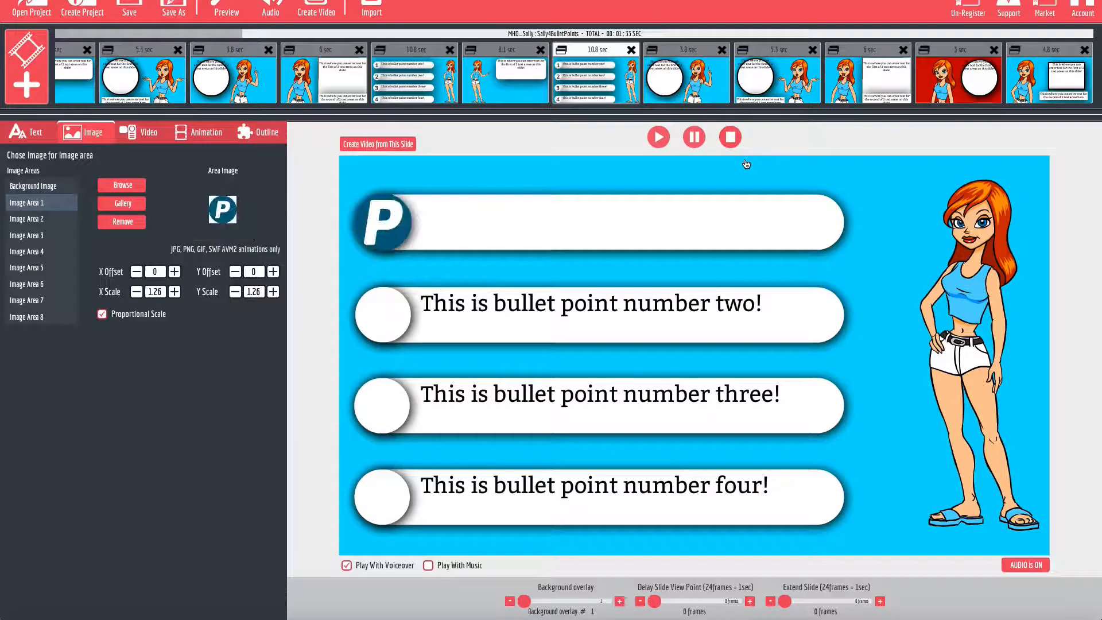
Set the proportional scale of the PayPal icon in Image Area 1 to 1.
left_click(236, 292)
left_click(235, 292)
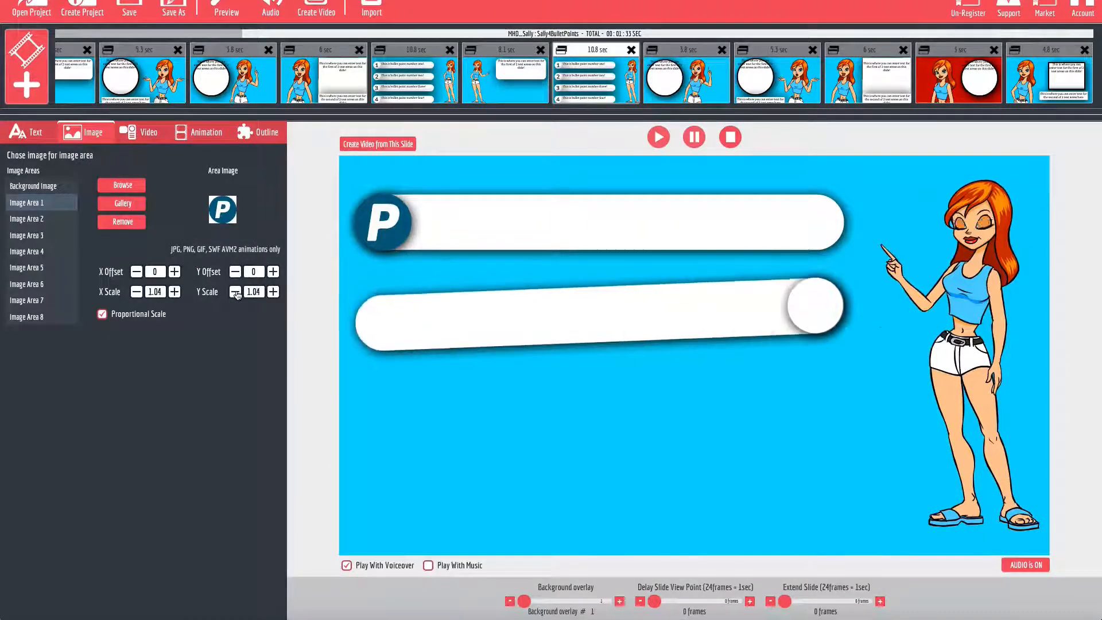
left_click(235, 292)
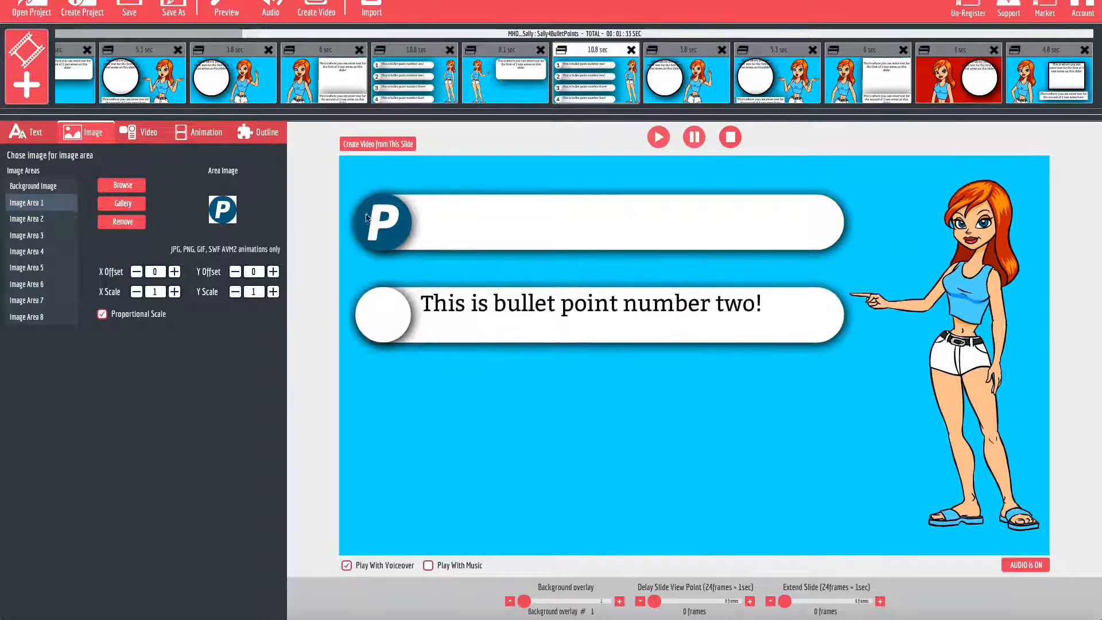
Place facebook.swf in Image Area 2 and scale it proportionally to 1.32.
left_click(70, 216)
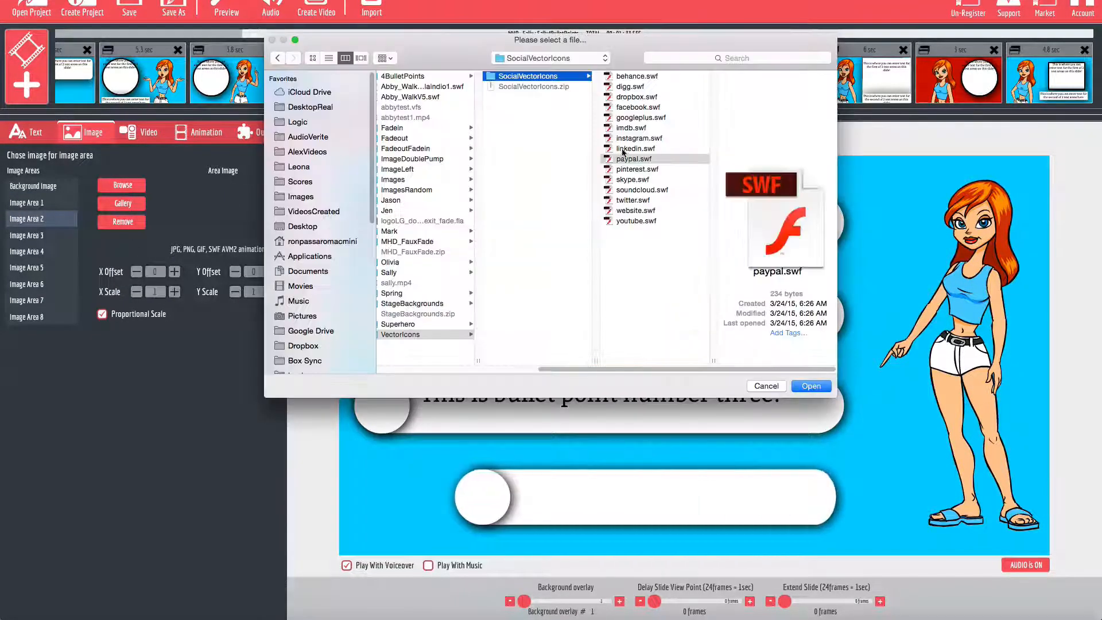
double_click(630, 108)
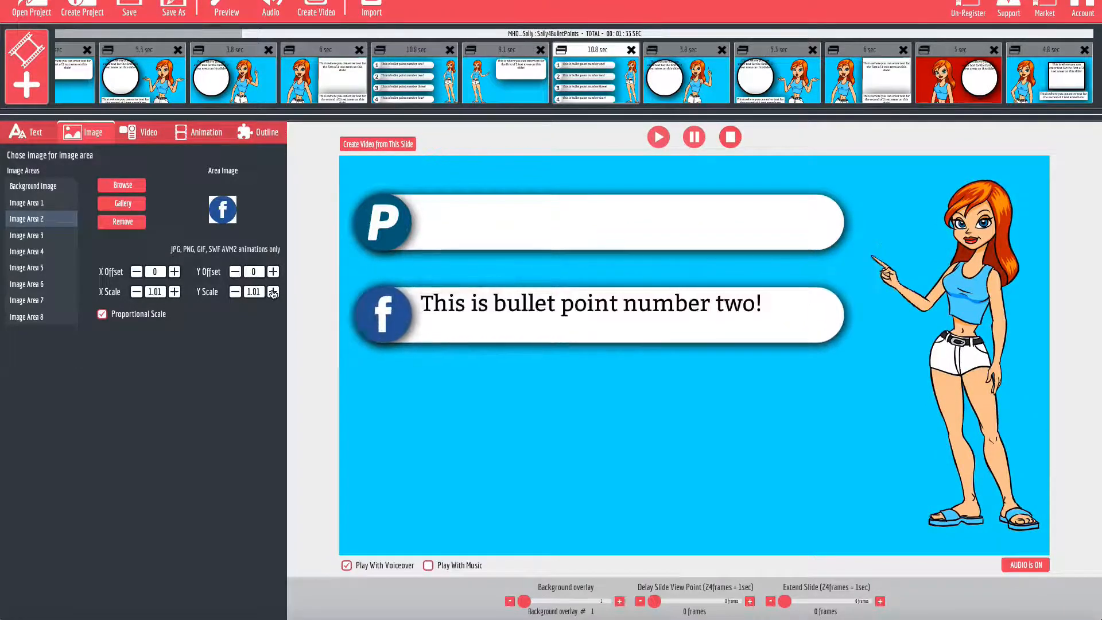
left_click(273, 292)
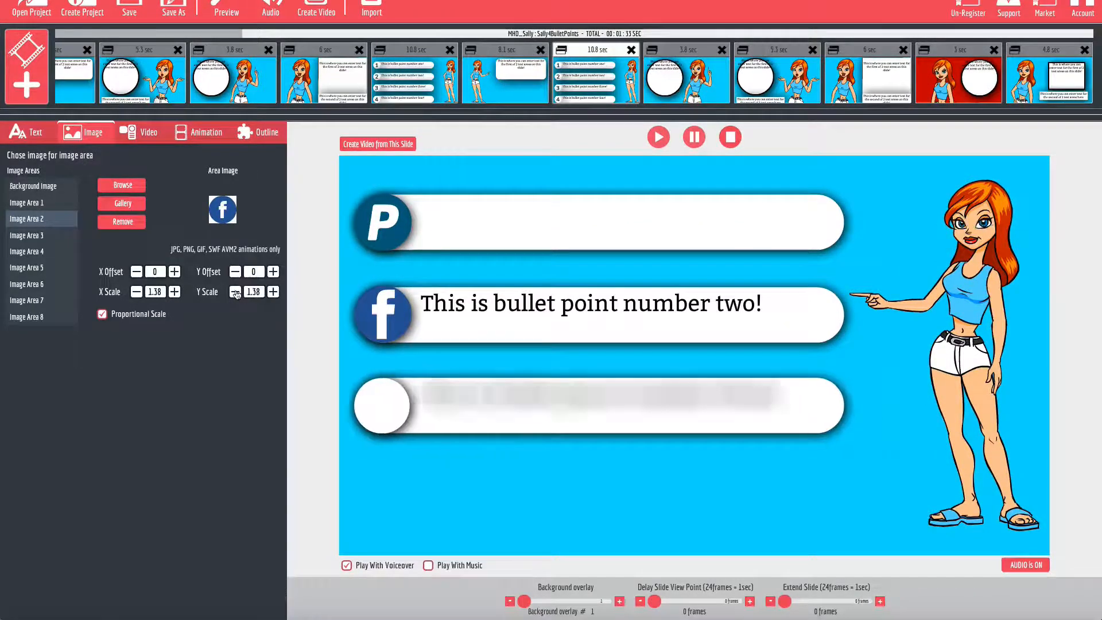
left_click(236, 292)
left_click(236, 292)
left_click(235, 292)
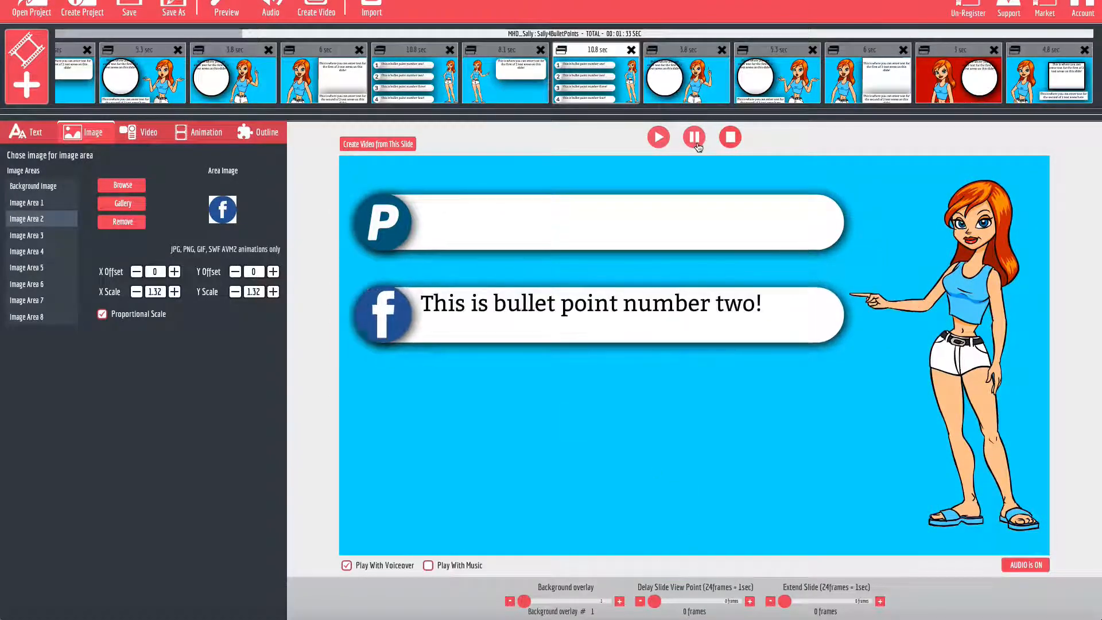
Remove the Facebook icon from Image Area 2 and the PayPal icon from Image Area 1.
left_click(129, 228)
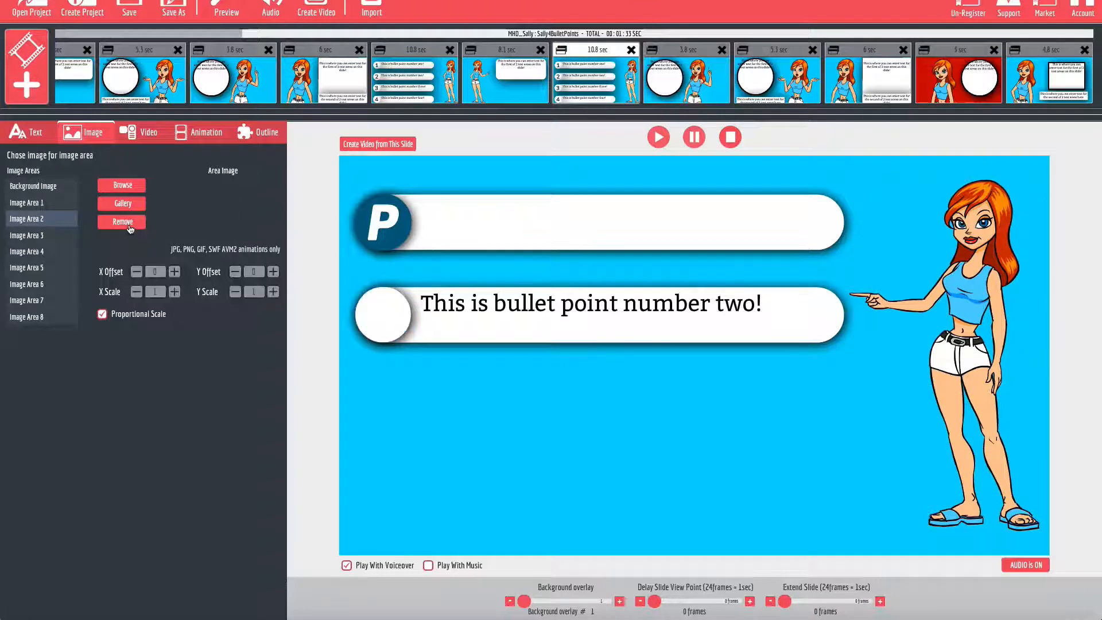
left_click(37, 204)
left_click(122, 223)
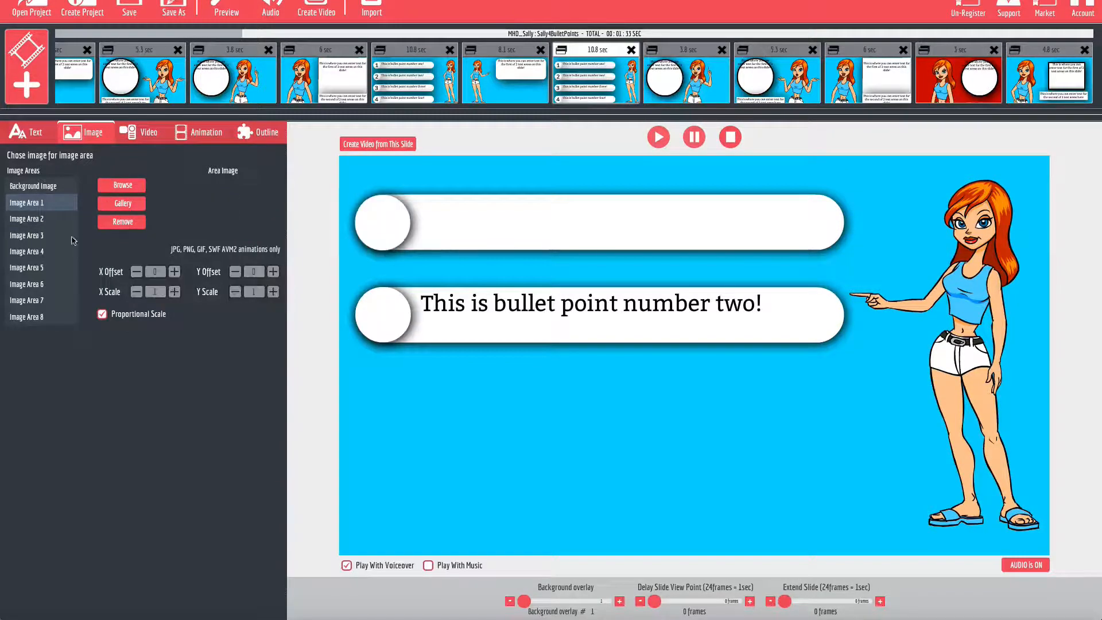
Place beautifulwoman.jpg from the SlidesCreated folder in Image Area 5 and turn off Outline Area3.
left_click(112, 191)
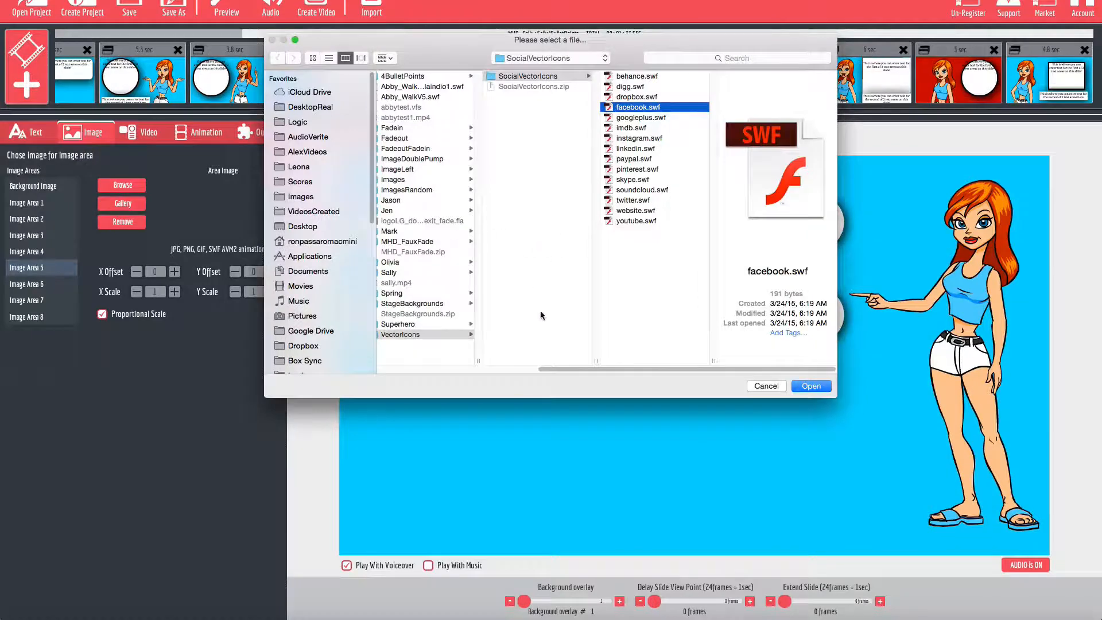
left_click_drag(560, 369, 480, 367)
double_click(424, 148)
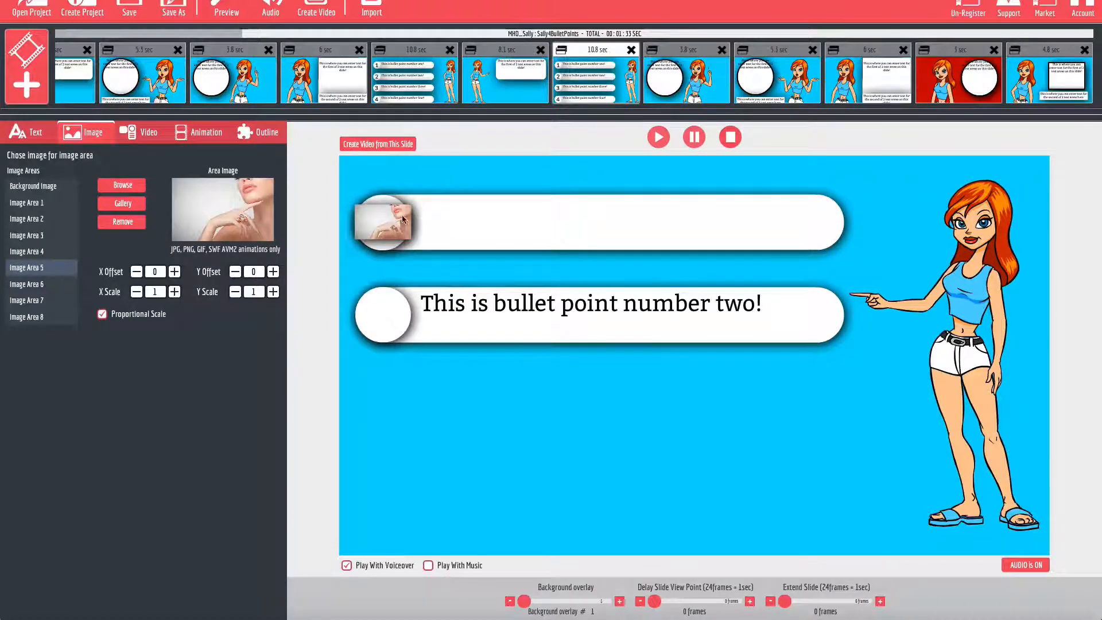
left_click(277, 140)
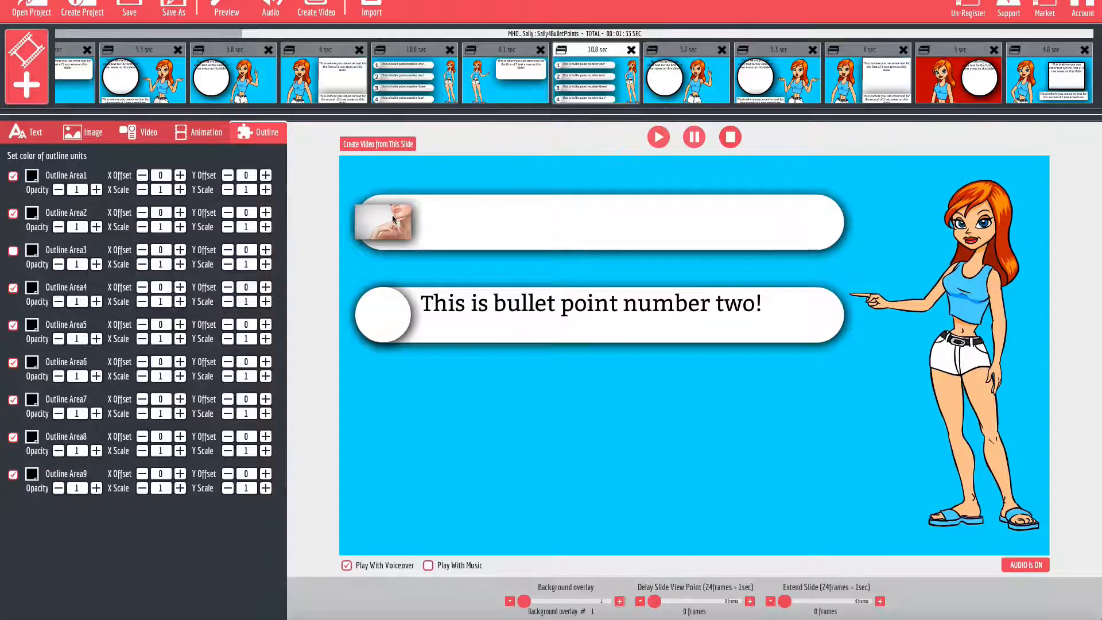
Scale the woman's picture in Image Area 5 proportionally to 1.36.
left_click(98, 138)
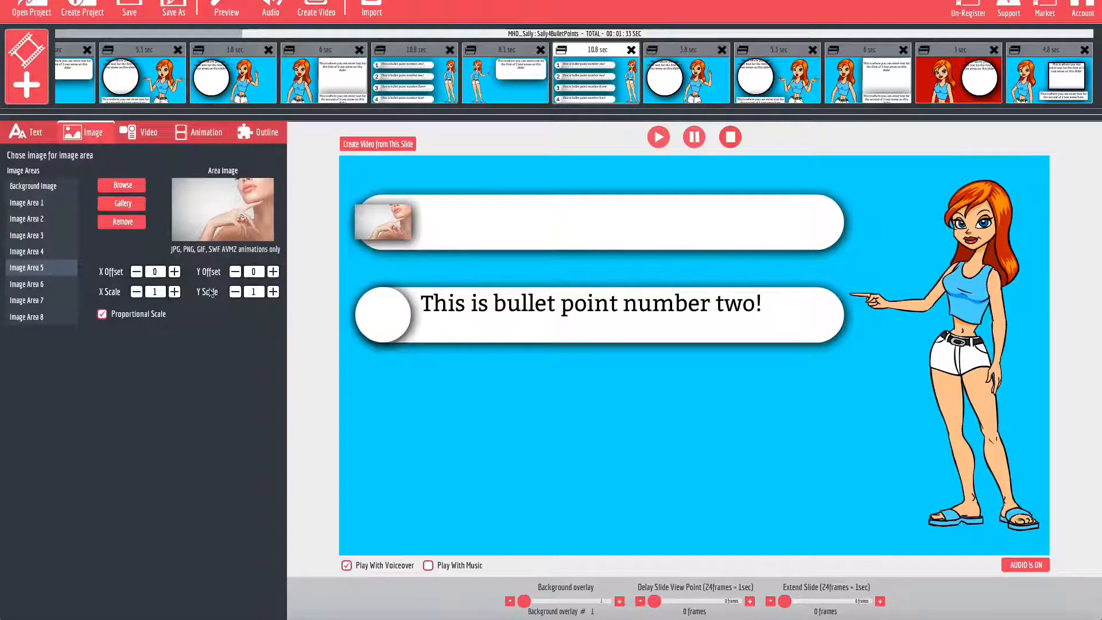
left_click(273, 292)
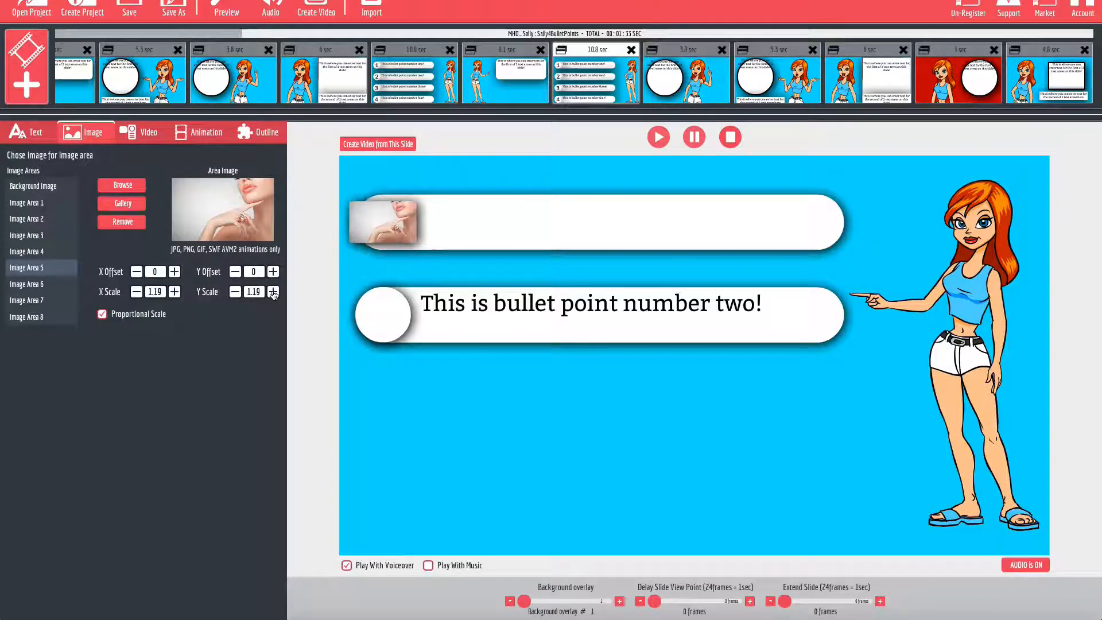
left_click(273, 292)
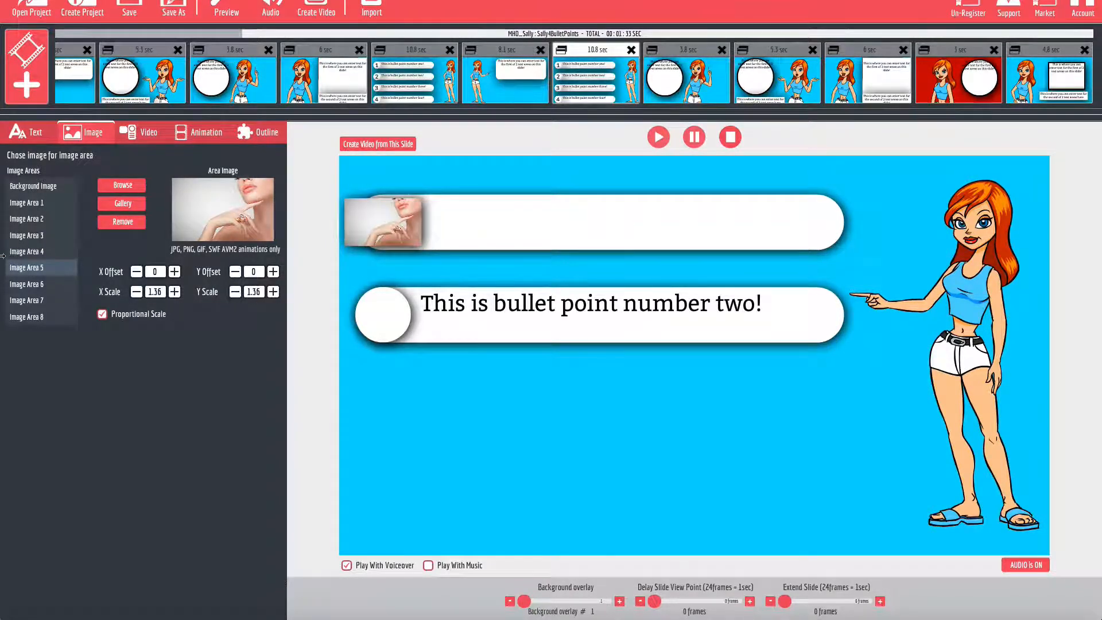
Place bear.png from the SlidesCreated folder in Image Area 6.
left_click(36, 284)
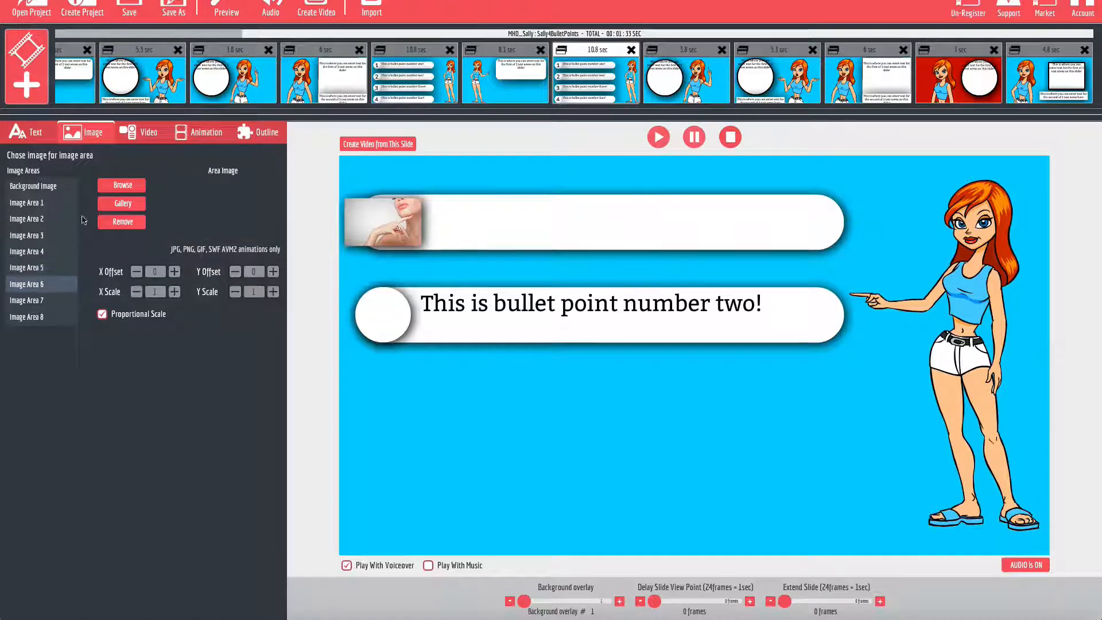
left_click(121, 186)
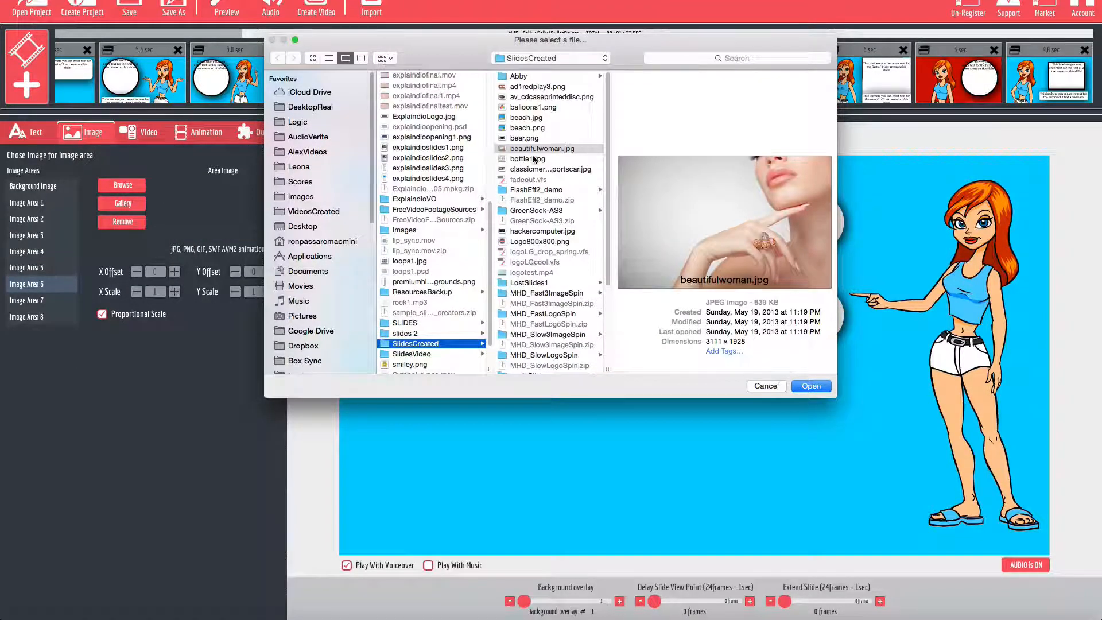
double_click(528, 139)
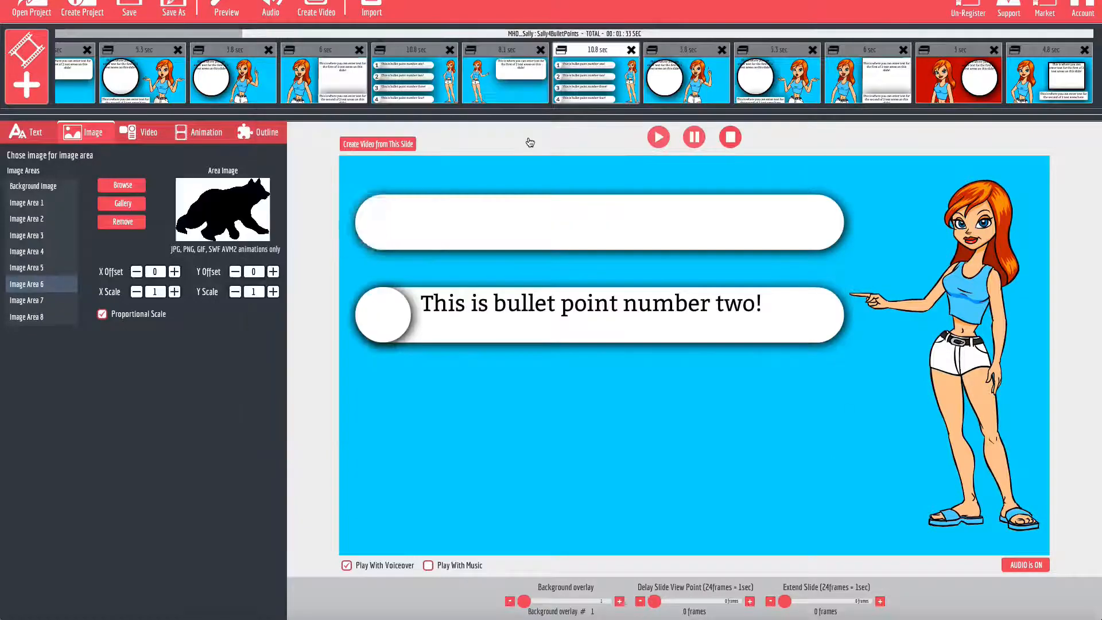
Turn off Outline Area5 and scale the bear in Image Area 6 proportionally to 1.44.
left_click(276, 128)
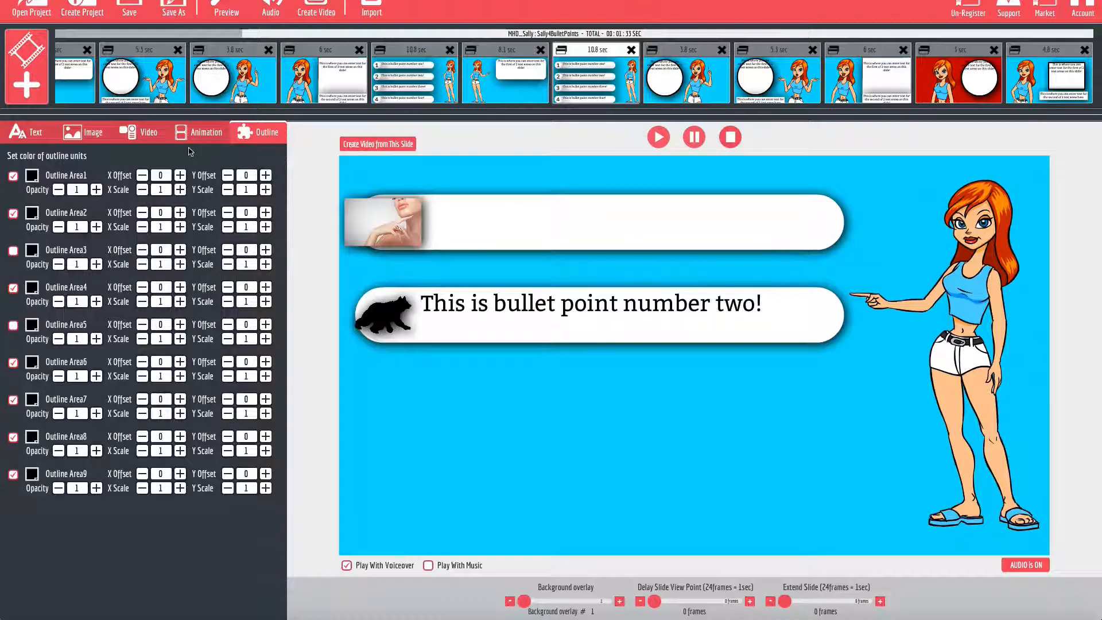
left_click(94, 136)
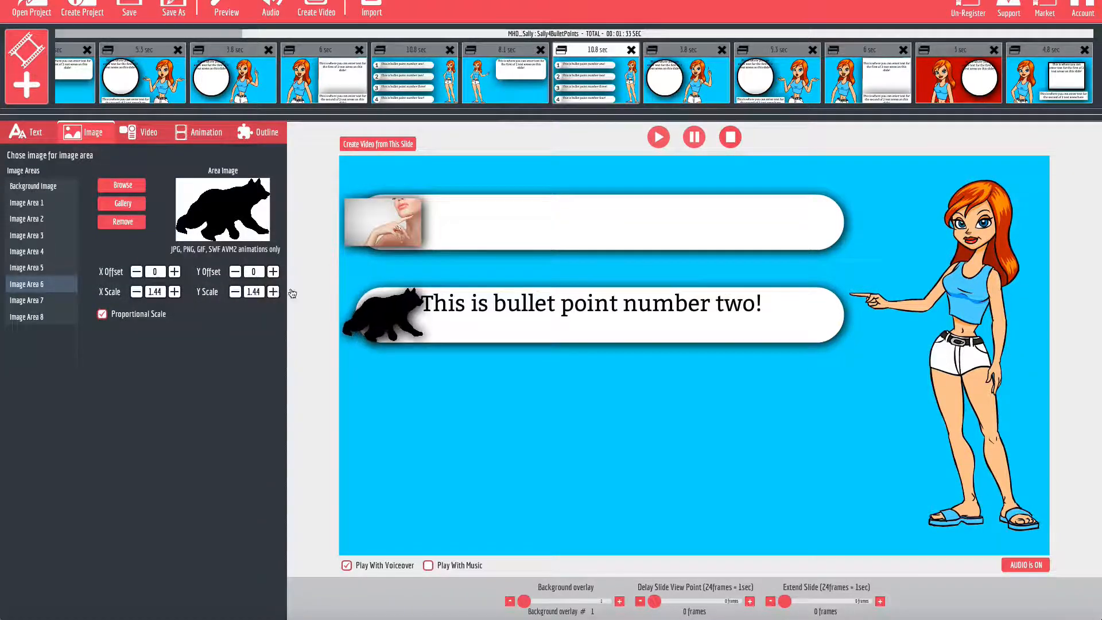
Indent the second bullet's text with leading spaces so it clears the bear, and start entering the first bullet's text in Text Area 1.
left_click(22, 135)
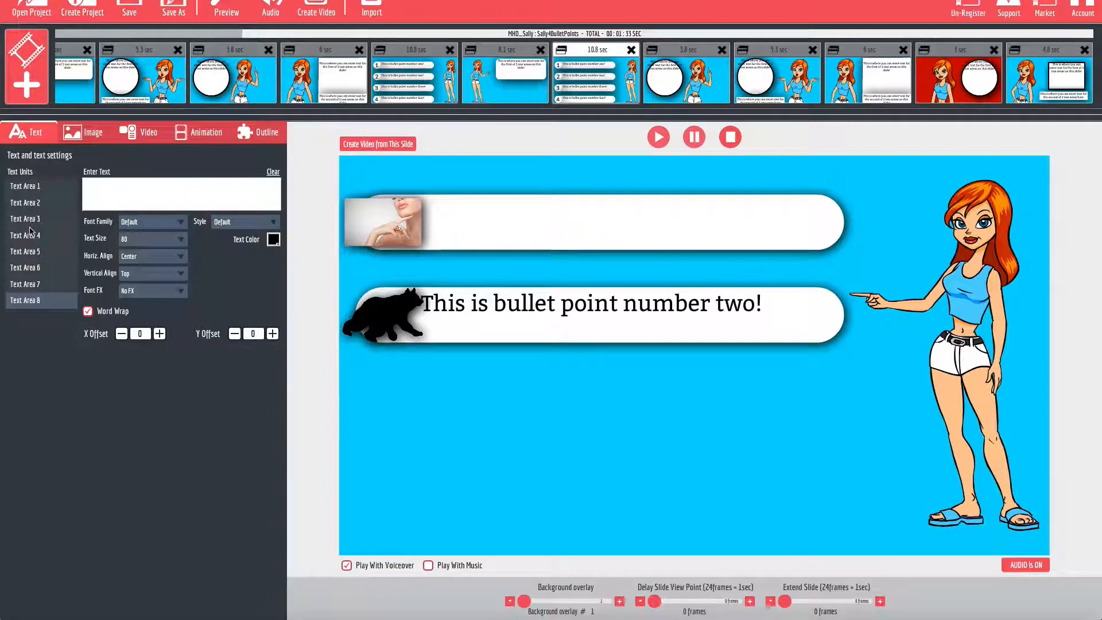
left_click(32, 208)
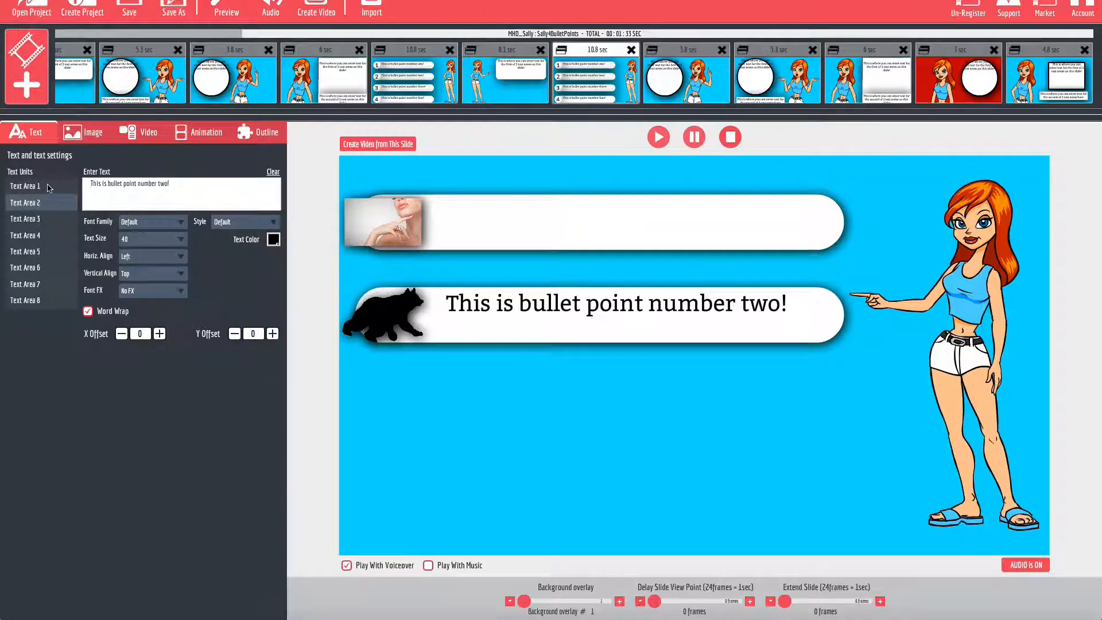
left_click(73, 190)
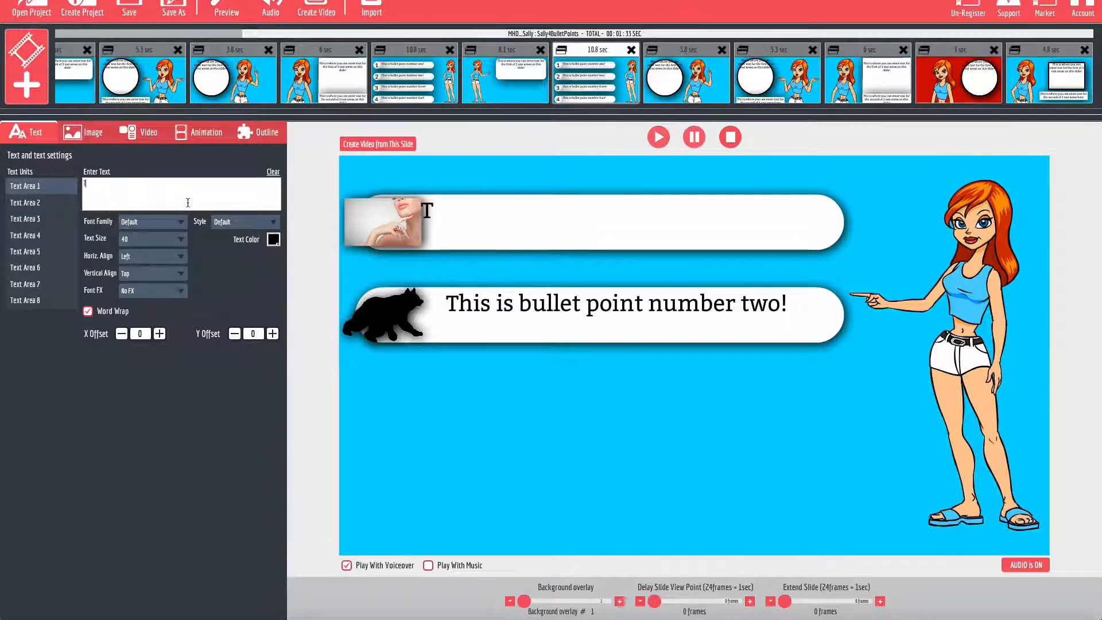
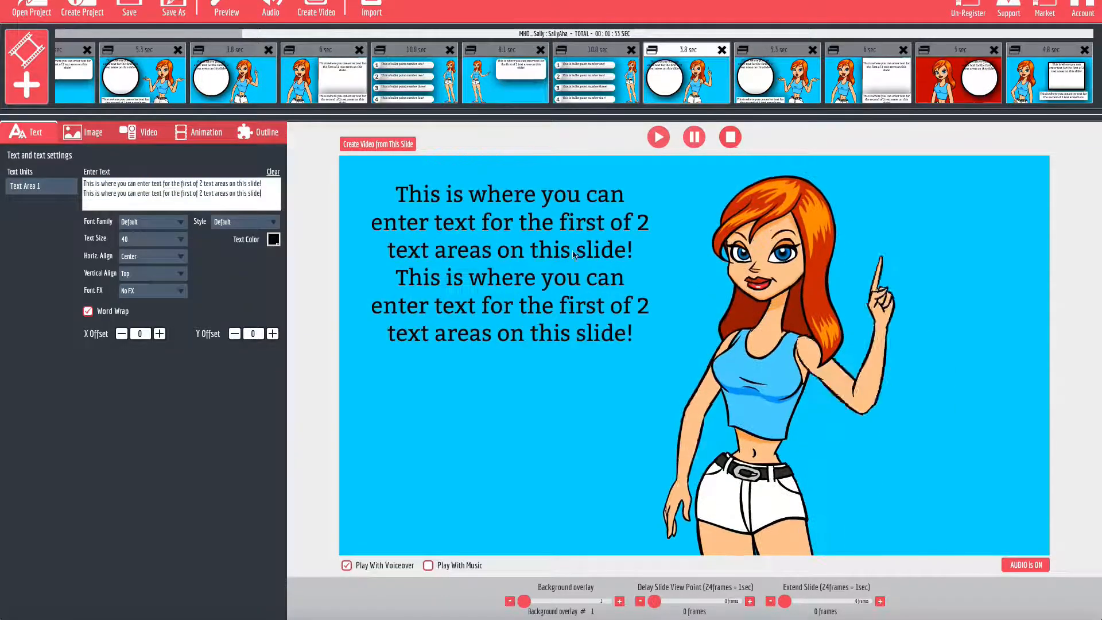
On the Sallykha slide, set Text Area 1's Y offset to 71 and replace its text with "Hey! I Got It!".
left_click(273, 333)
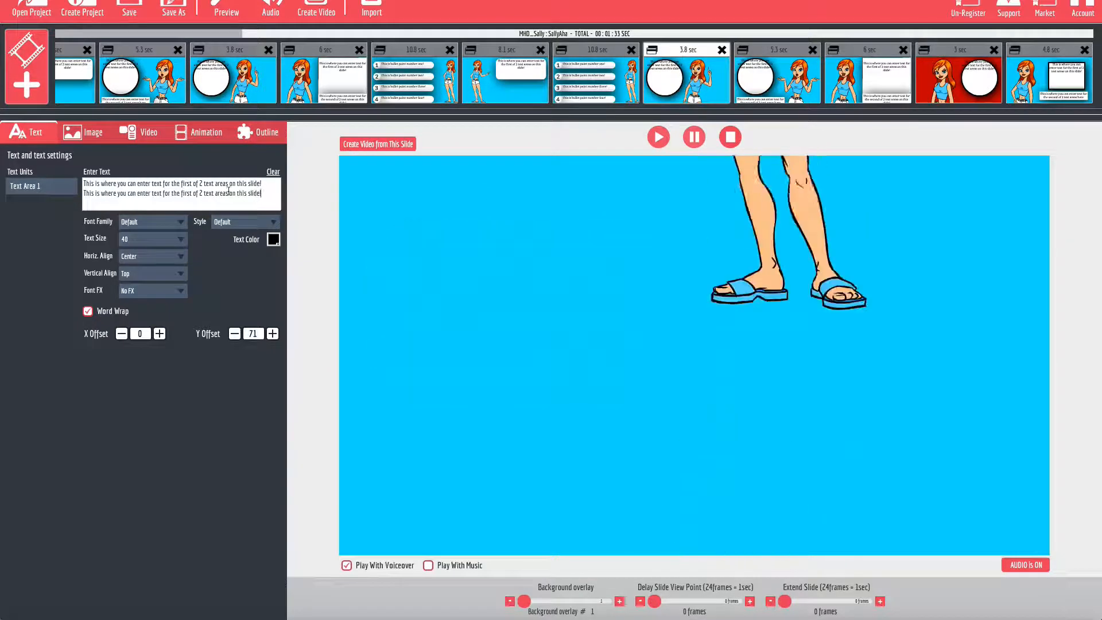
left_click_drag(266, 195, 96, 176)
type("Hey")
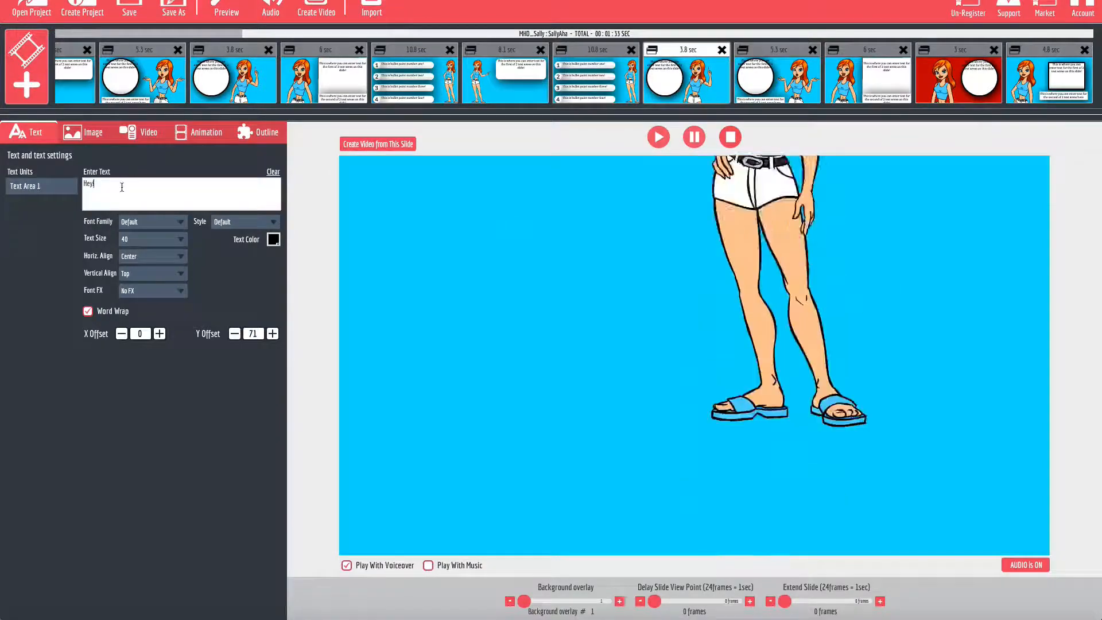
type("! I Got")
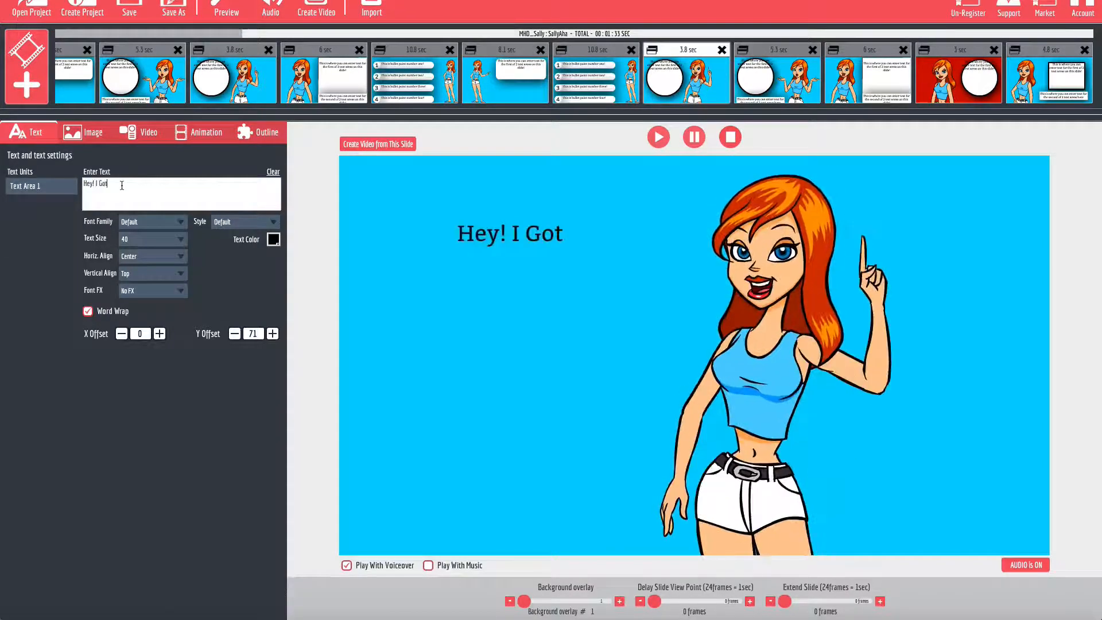
type(" It!")
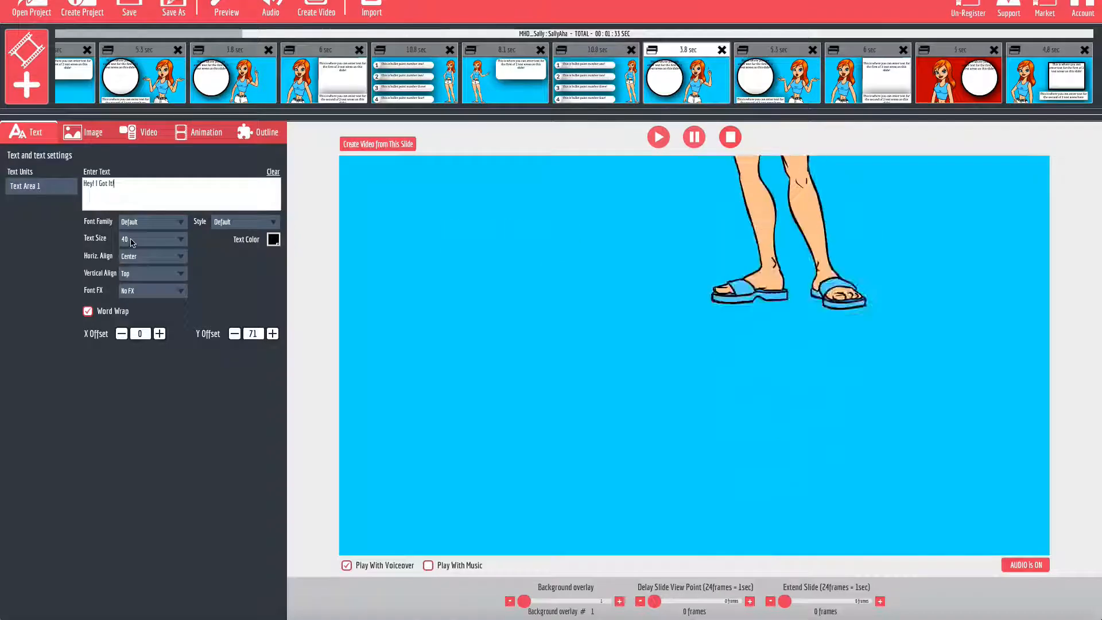
Set the text size of "Hey! I Got It!" to 60.
left_click(151, 238)
left_click(139, 290)
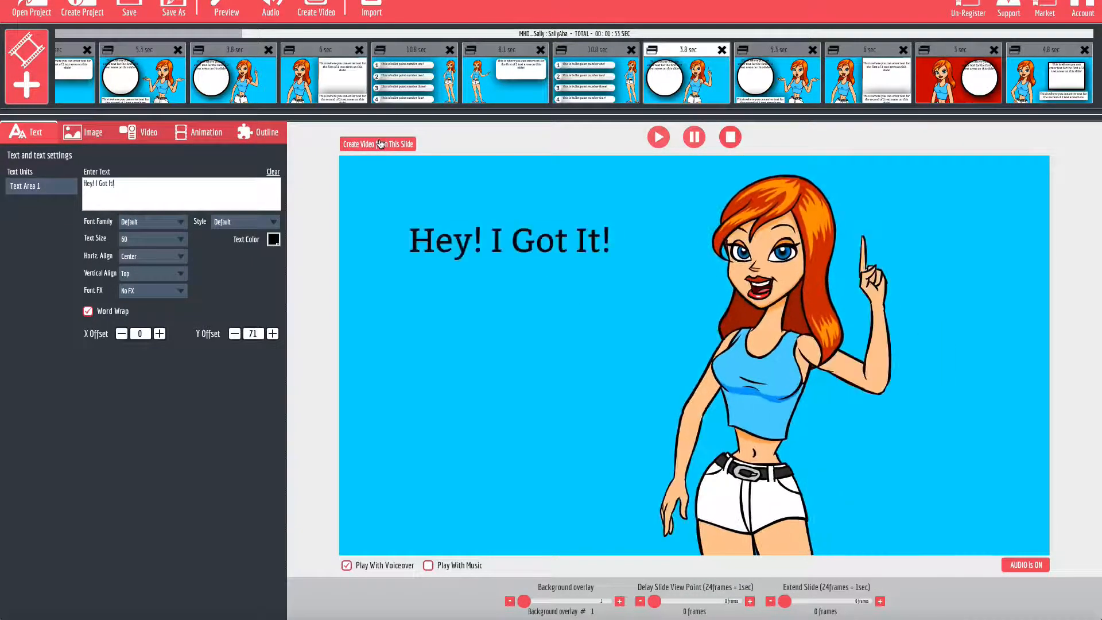
Turn the slide's circle outline areas back on, including Outline Area3.
left_click(247, 133)
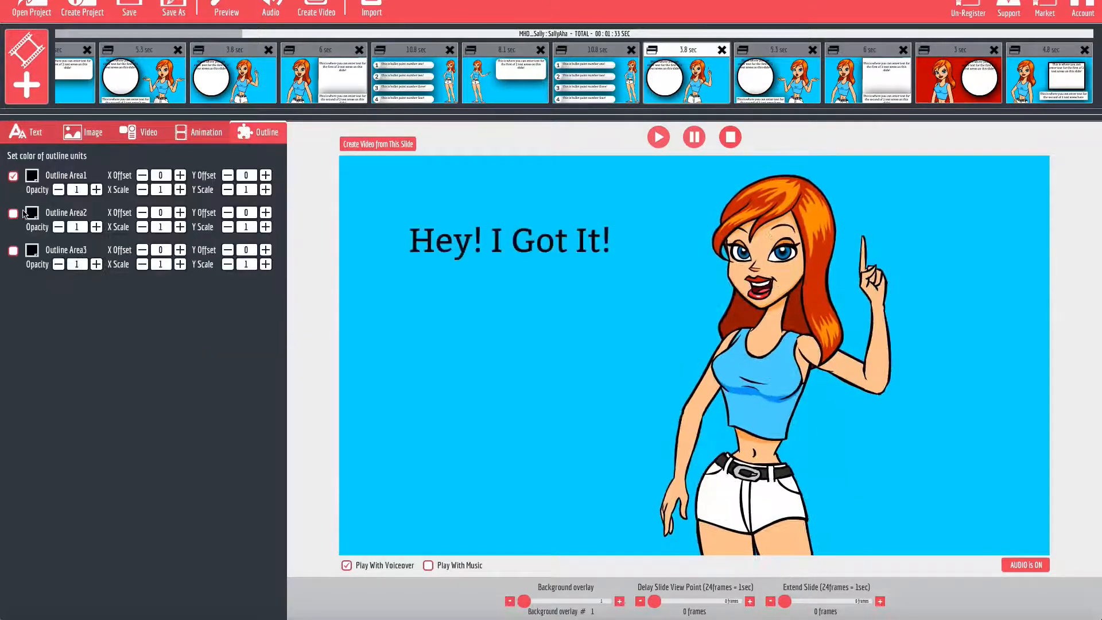
left_click(13, 251)
Fill the circle in Image Area 1 with beach.jpg from the SlidesCreated folder.
left_click(83, 132)
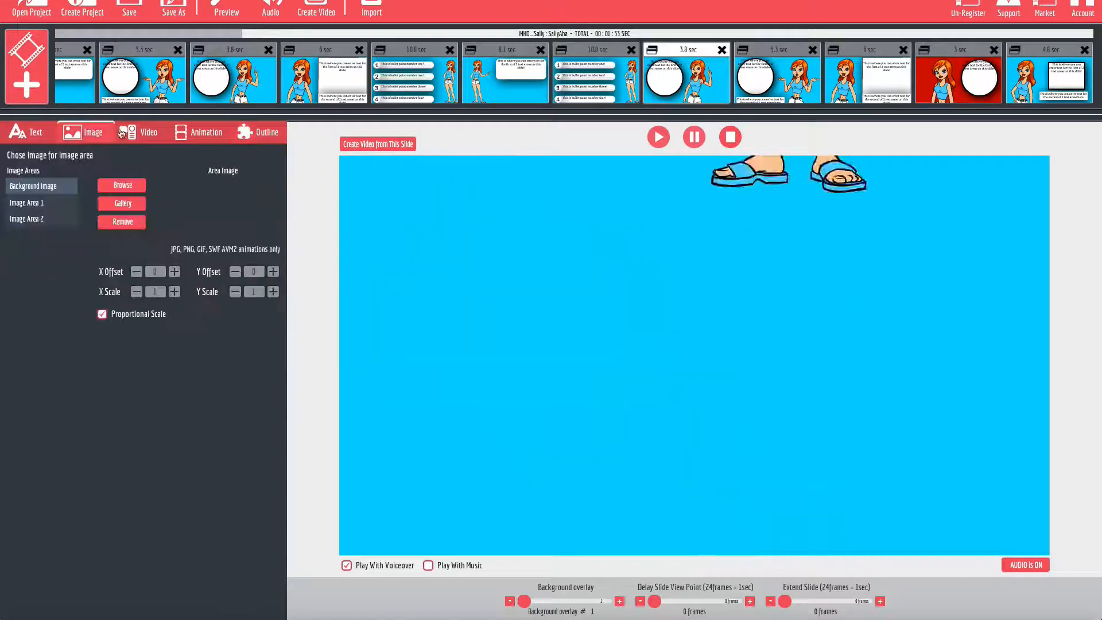
left_click(58, 203)
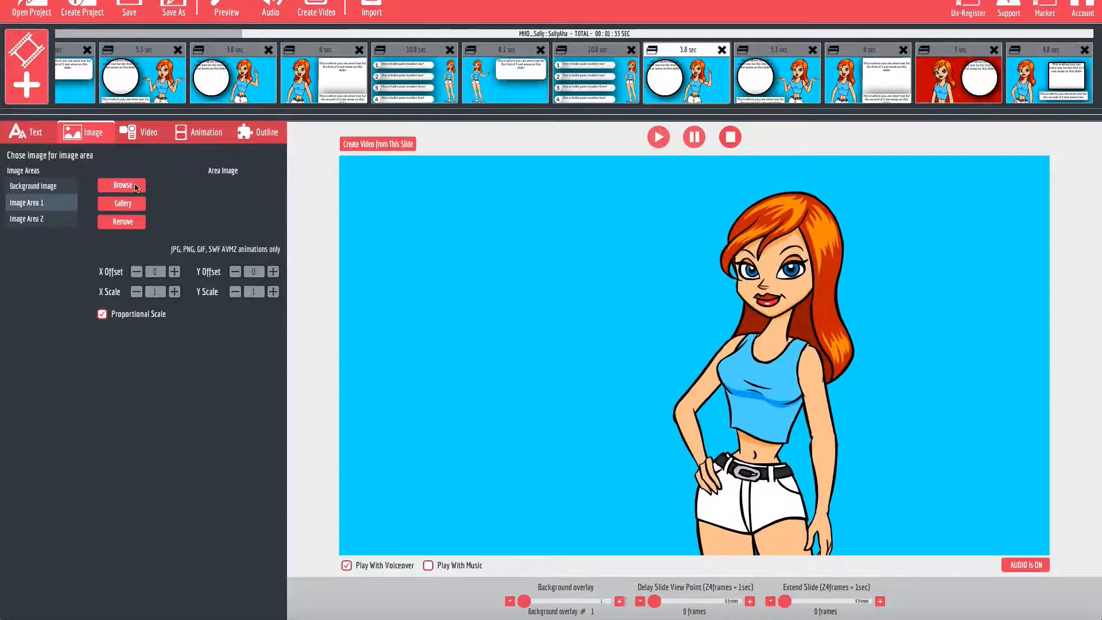
left_click(136, 185)
left_click(520, 136)
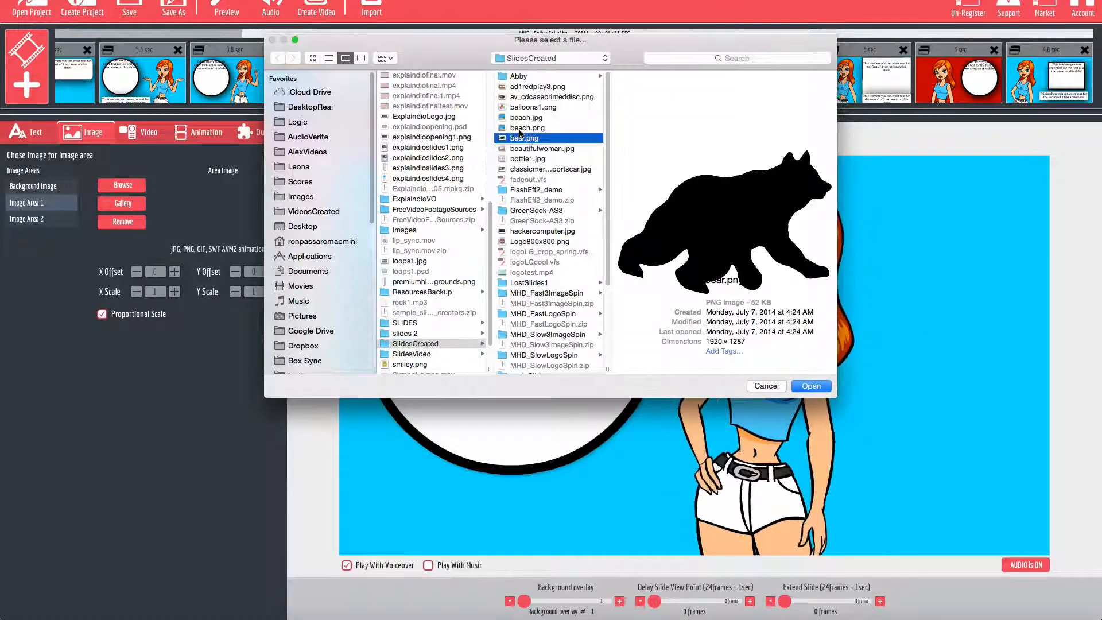
left_click(520, 128)
left_click(522, 119)
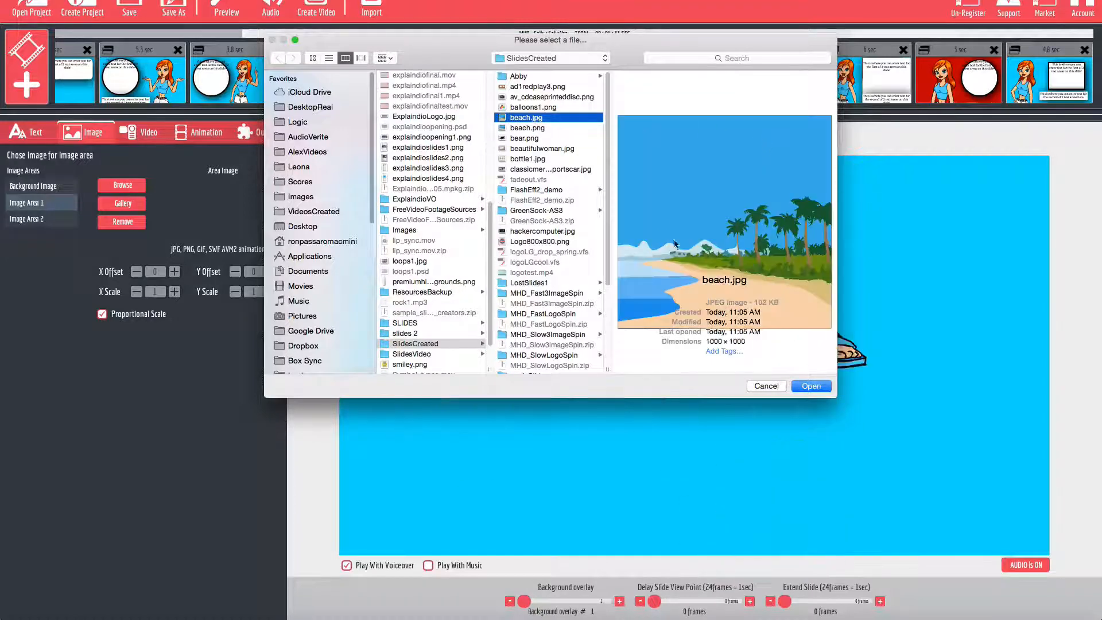
double_click(511, 118)
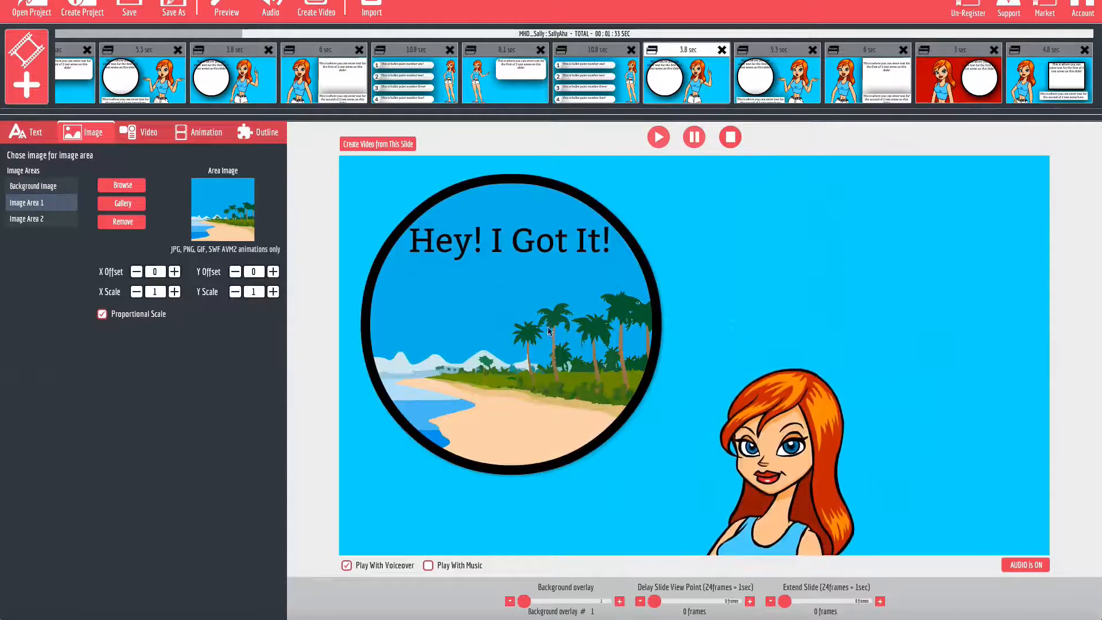
Change the text color of "Hey! I Got It!" to white.
left_click(14, 133)
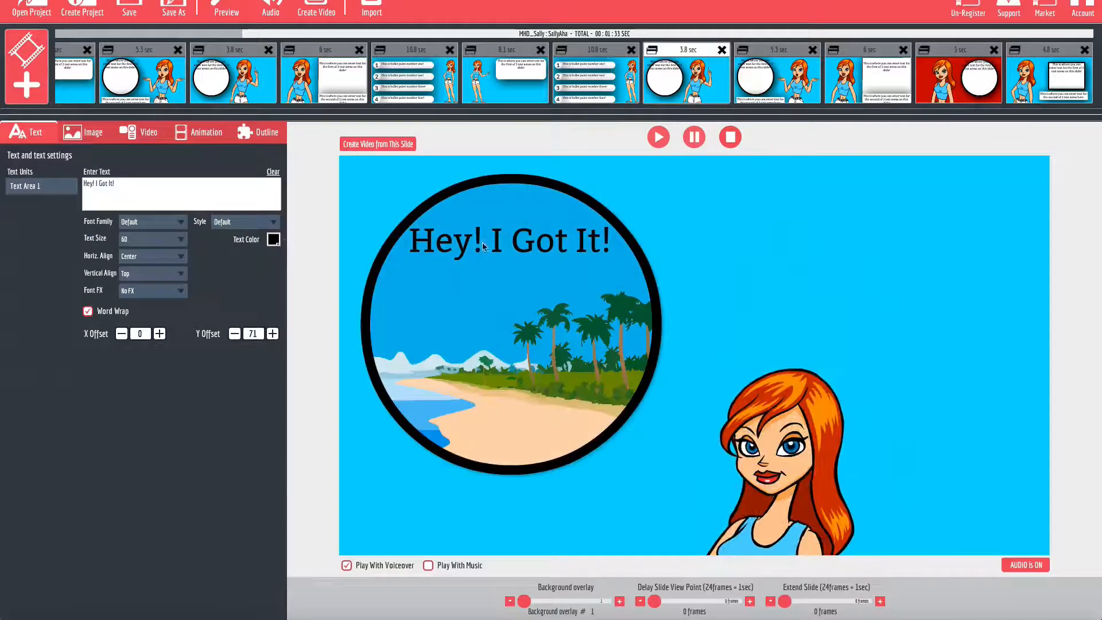
left_click(273, 241)
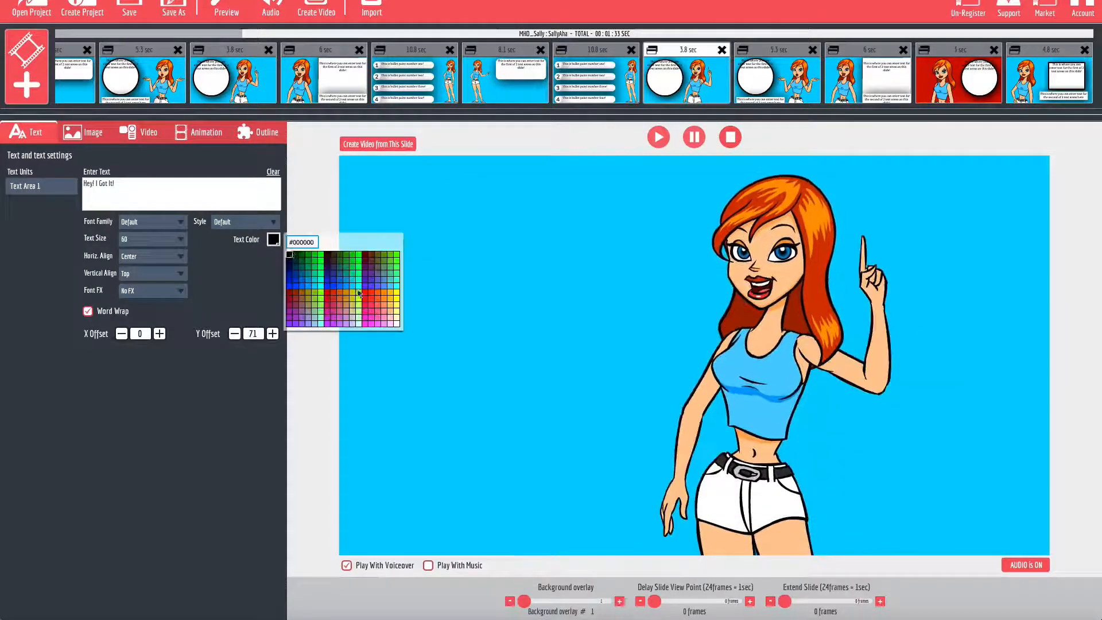
left_click(401, 330)
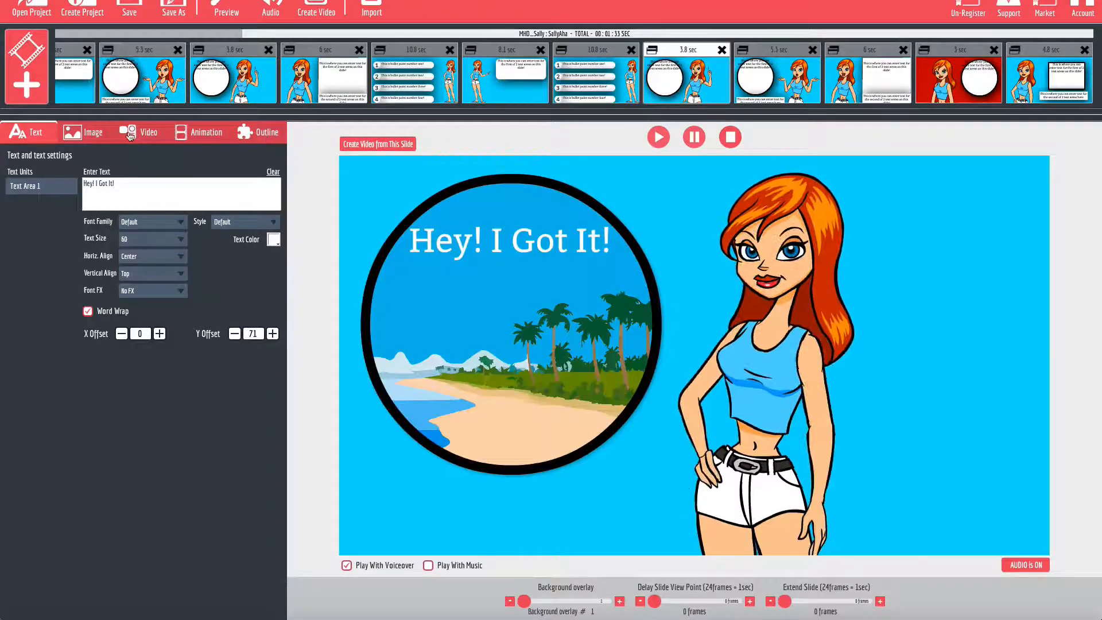
Place bear.png from the SlidesCreated folder in Image Area 2 and scale it proportionally to 0.93.
left_click(85, 132)
left_click(40, 219)
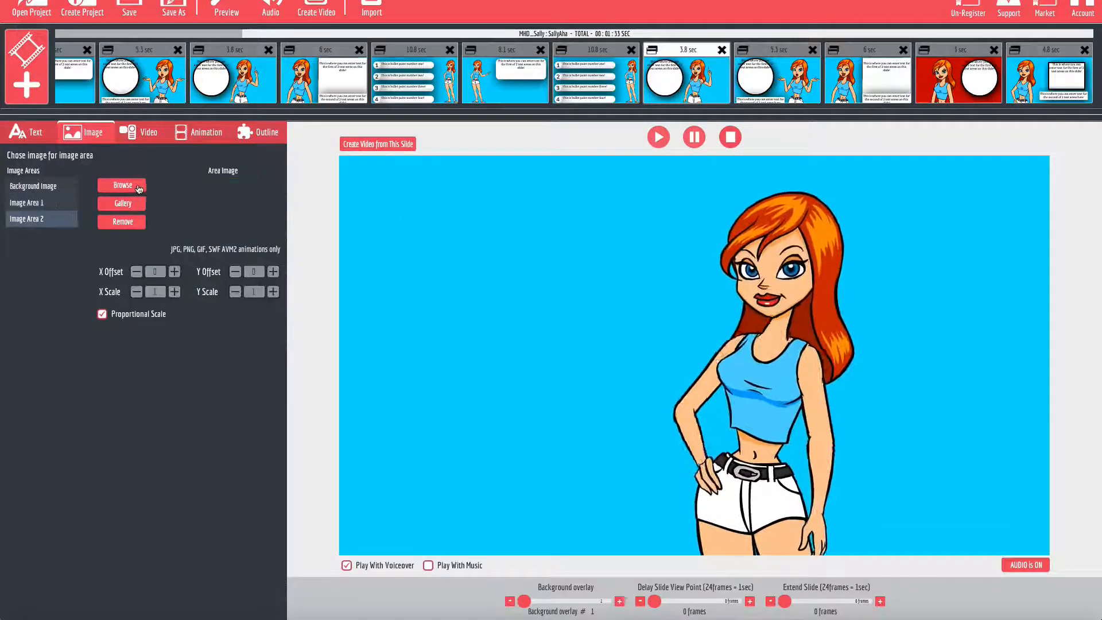
left_click(138, 188)
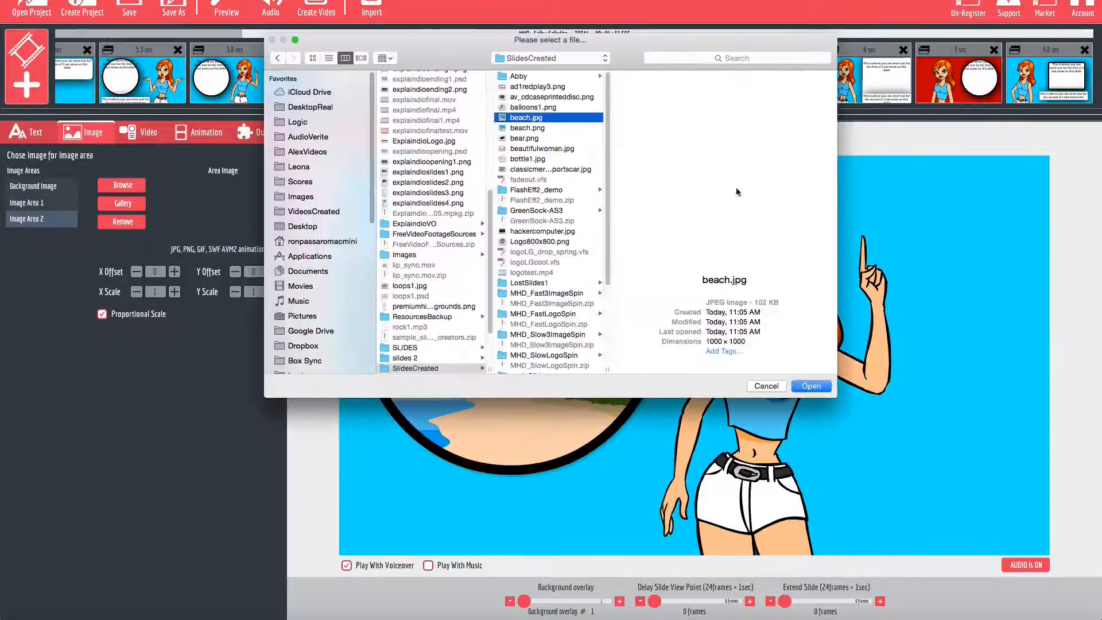
left_click(530, 139)
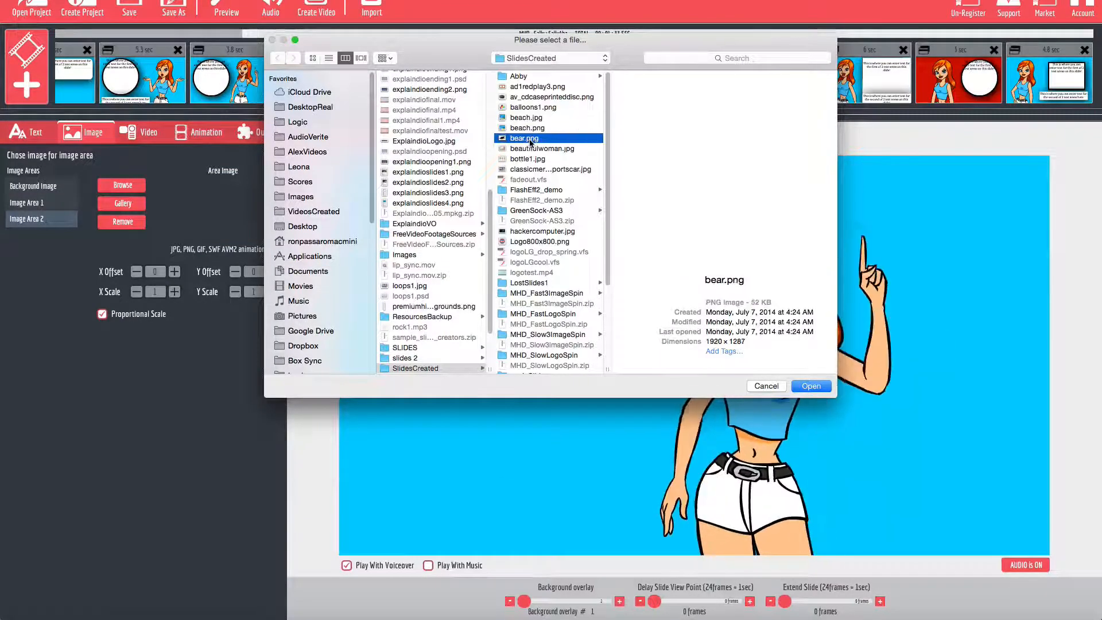
double_click(530, 141)
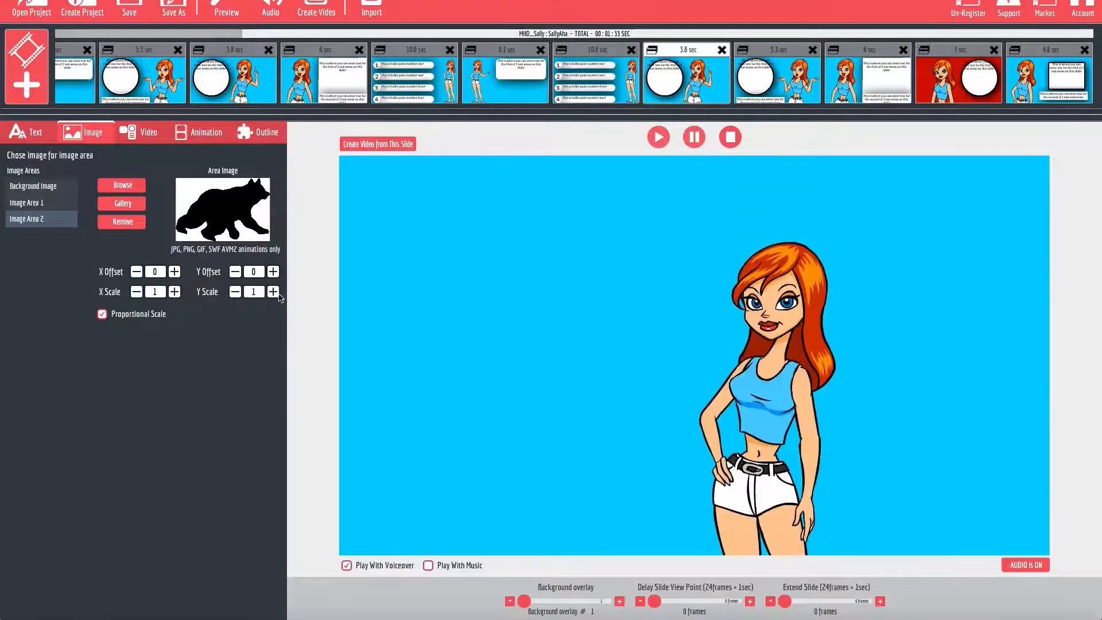
left_click(273, 292)
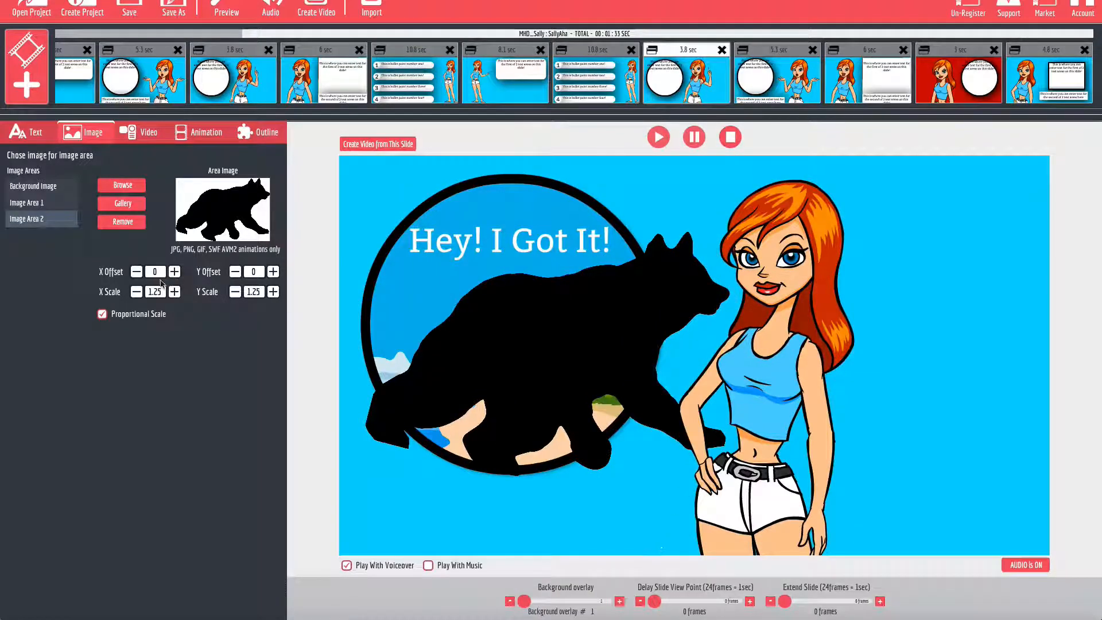
left_click(235, 292)
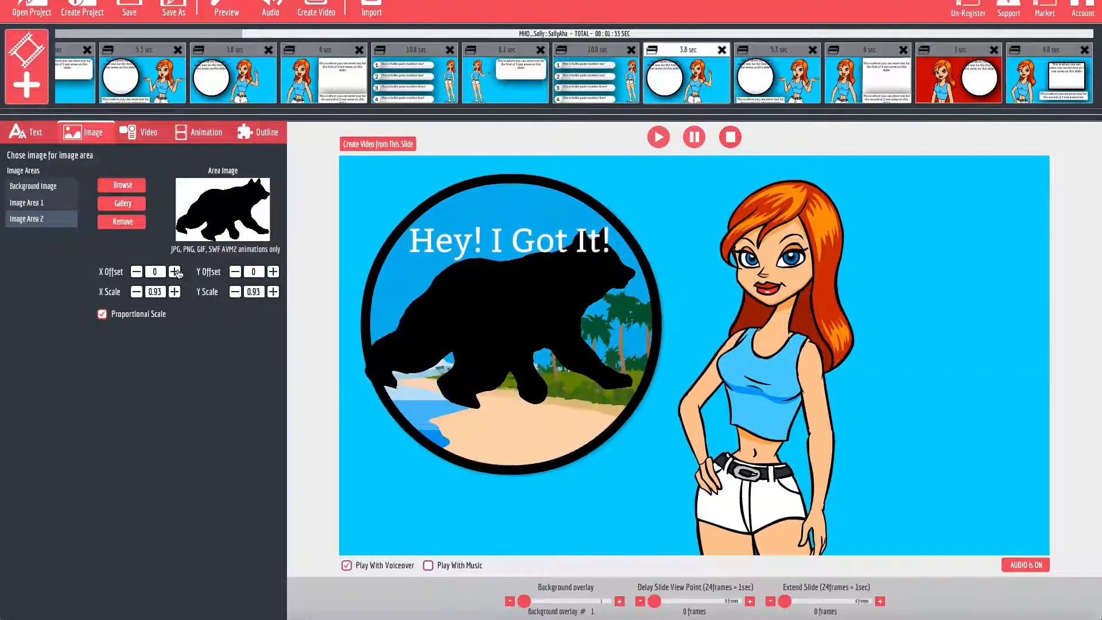
Lower the bear image in Image Area 2 to a Y offset of 192 and play the slide.
left_click(272, 271)
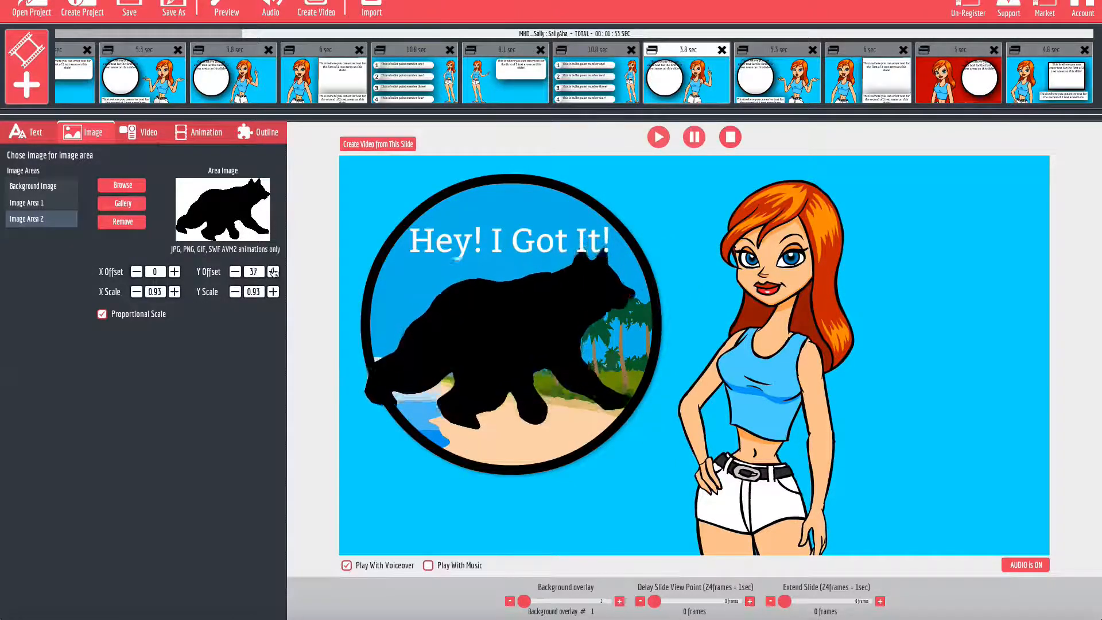
left_click(273, 271)
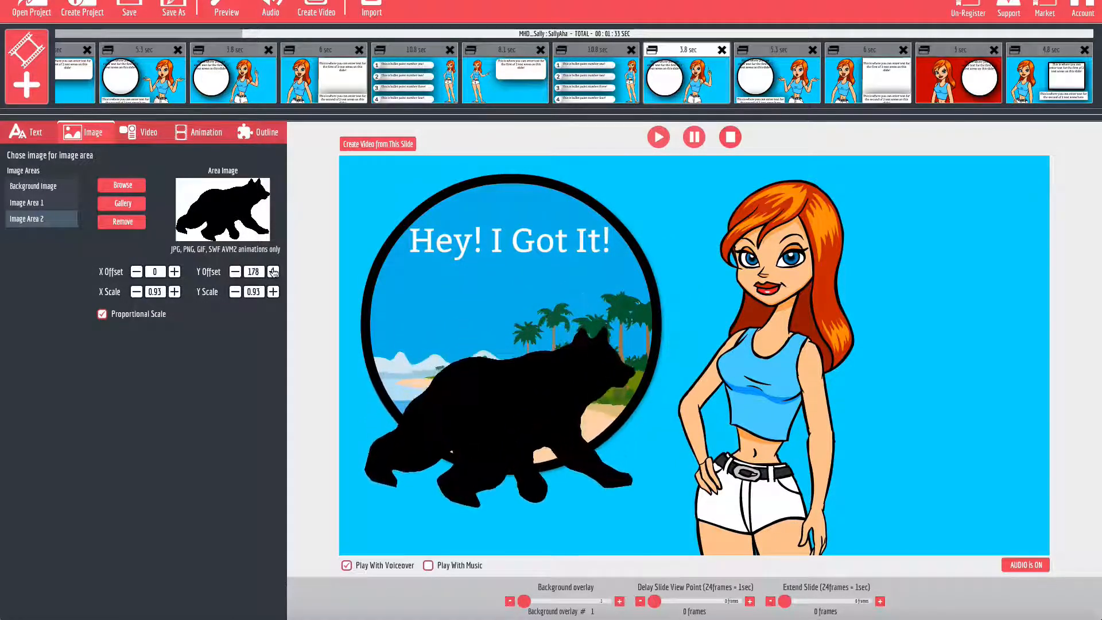
left_click(272, 271)
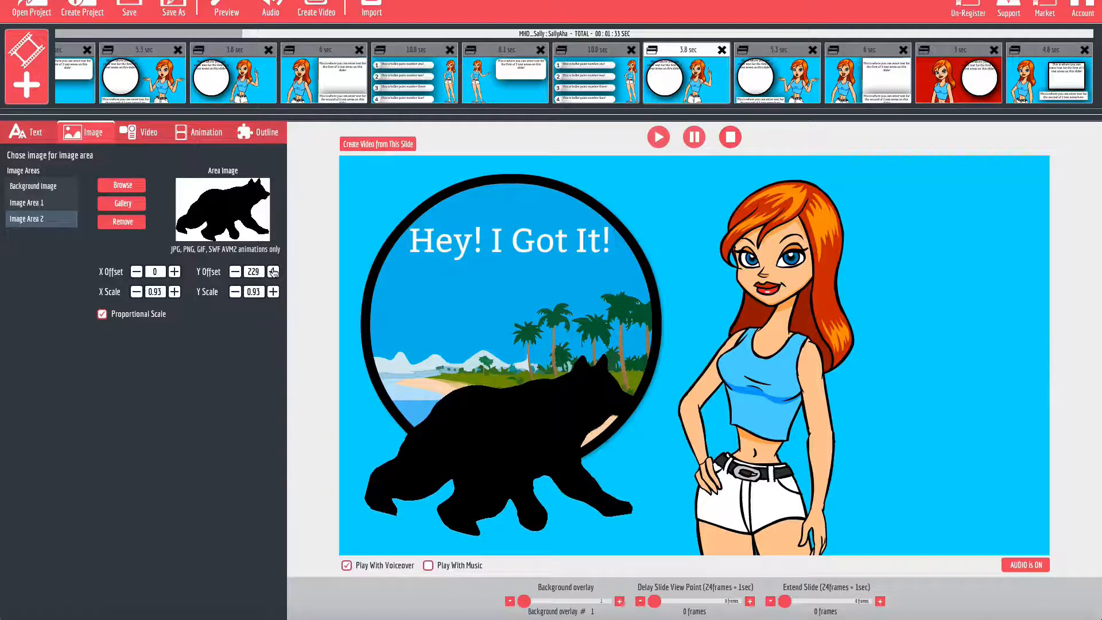
left_click(237, 272)
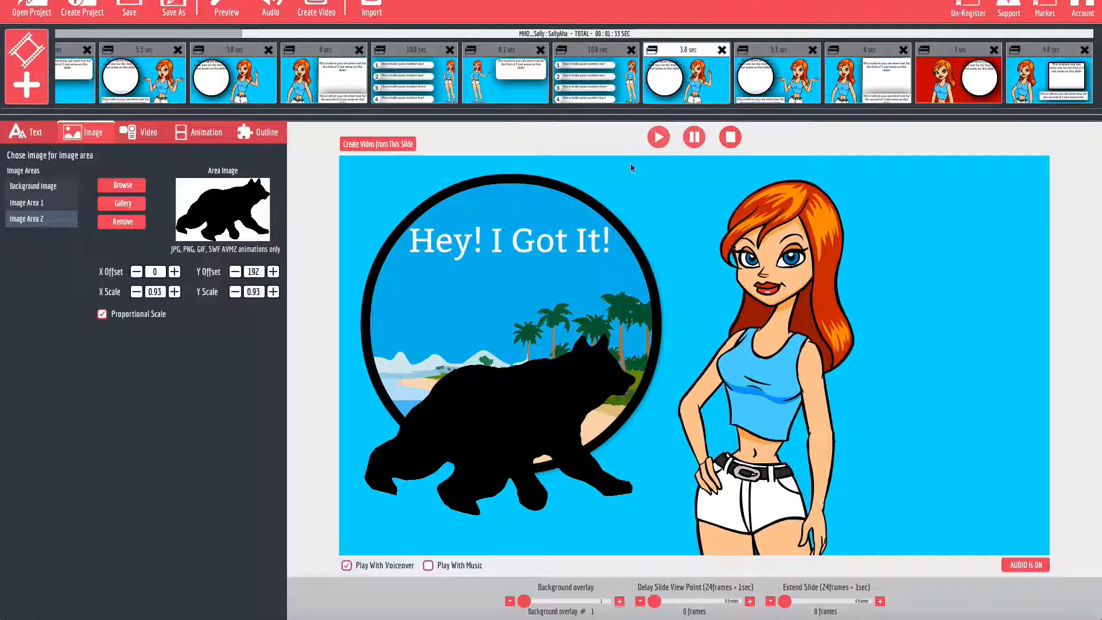
left_click(659, 138)
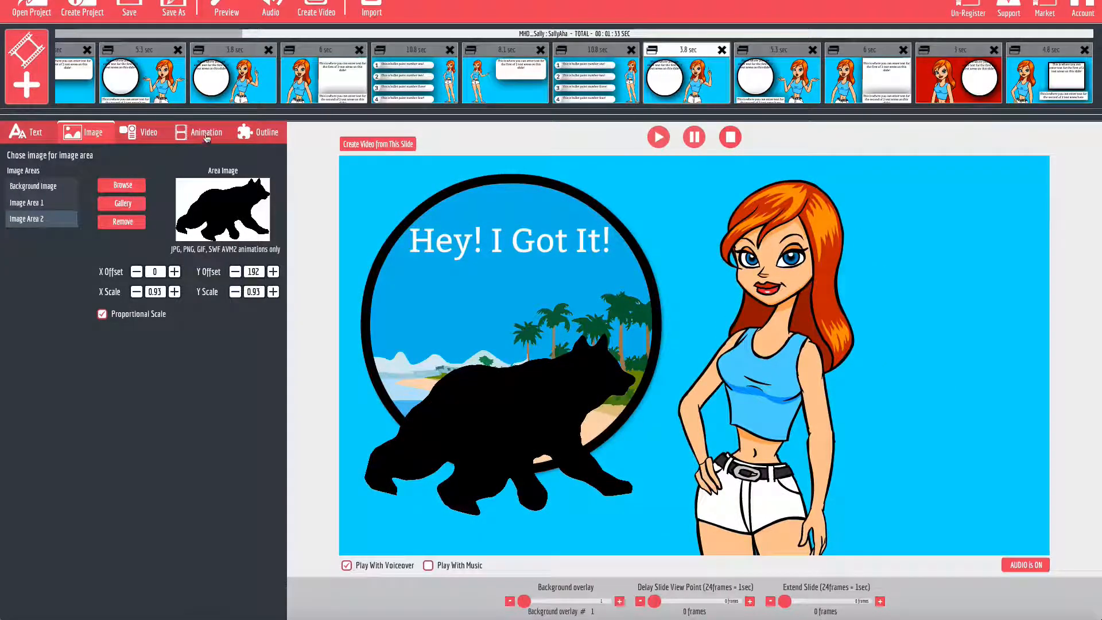
Recolor Outline Area3 to lime green and turn off Outline Area2 and Outline Area3.
left_click(253, 134)
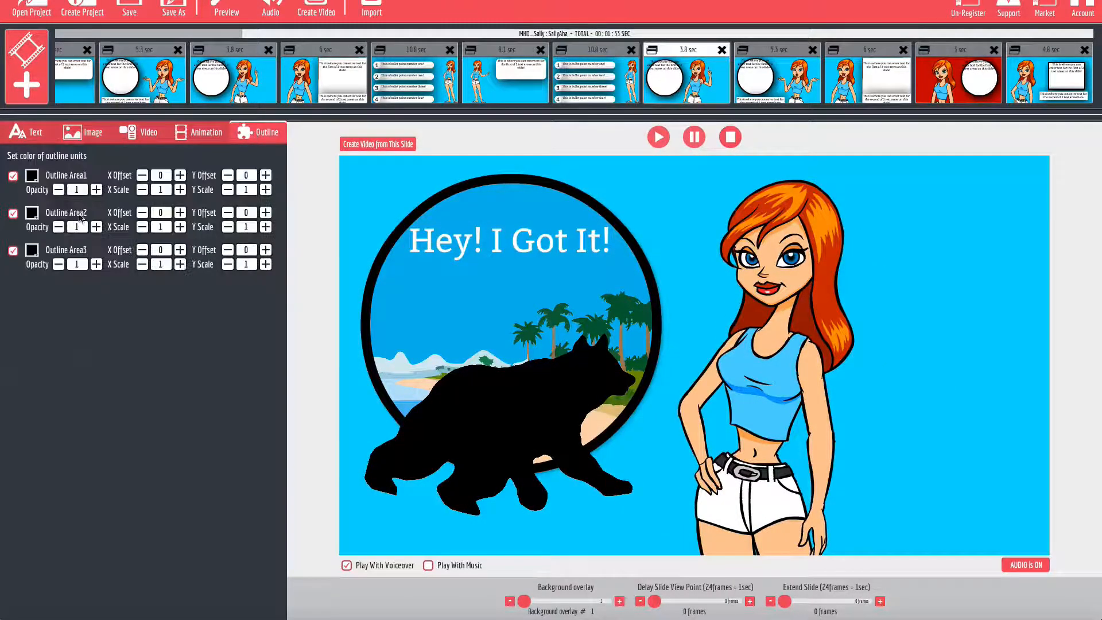
left_click(32, 253)
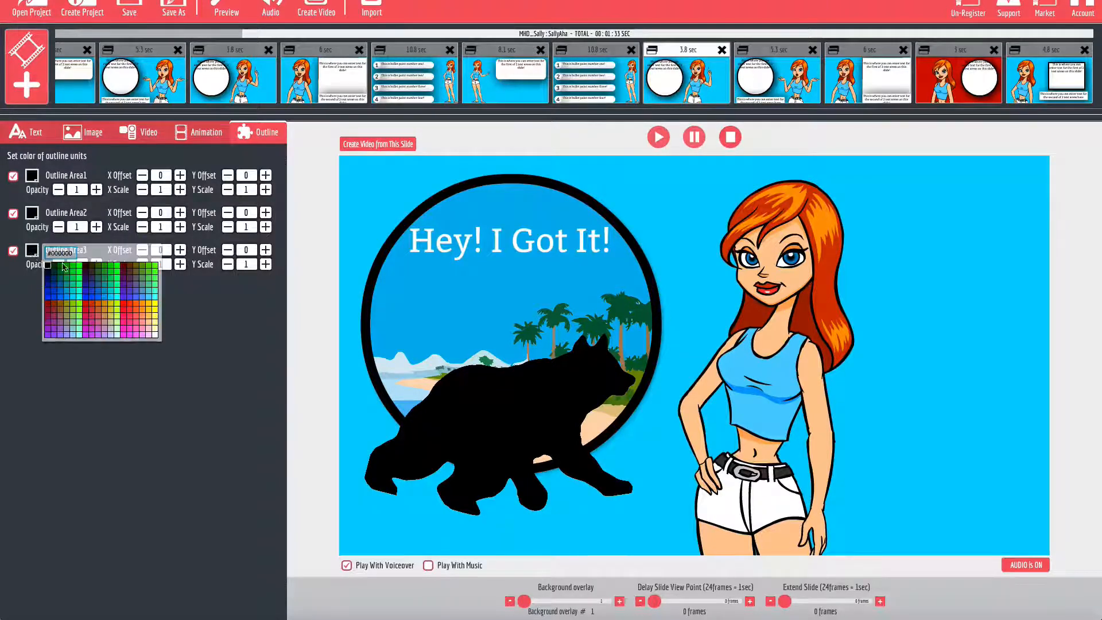
left_click(79, 303)
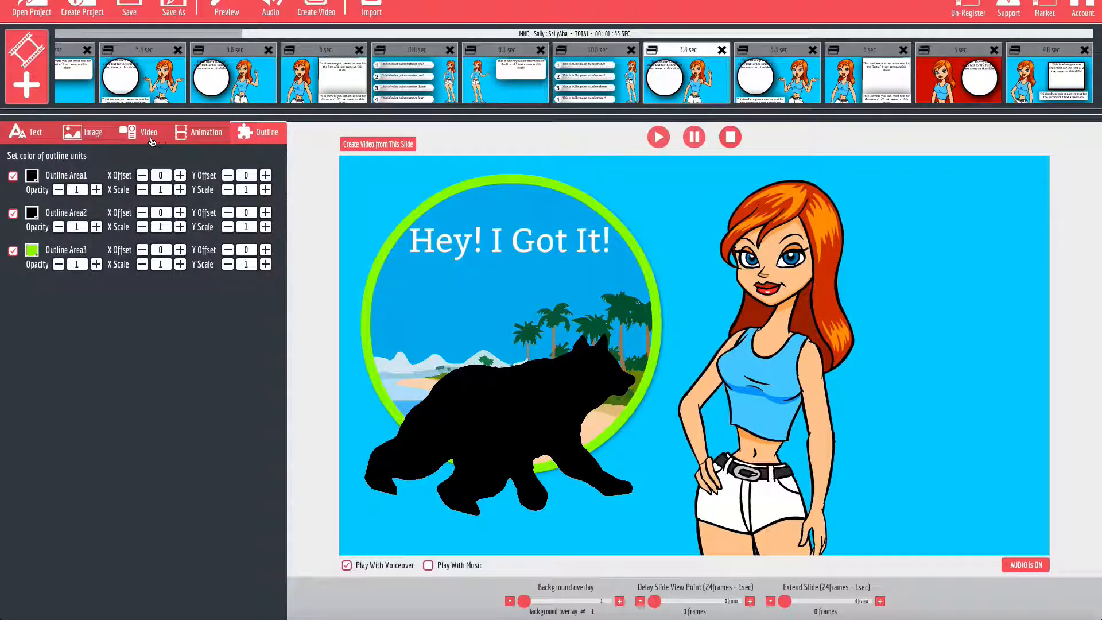
left_click(12, 250)
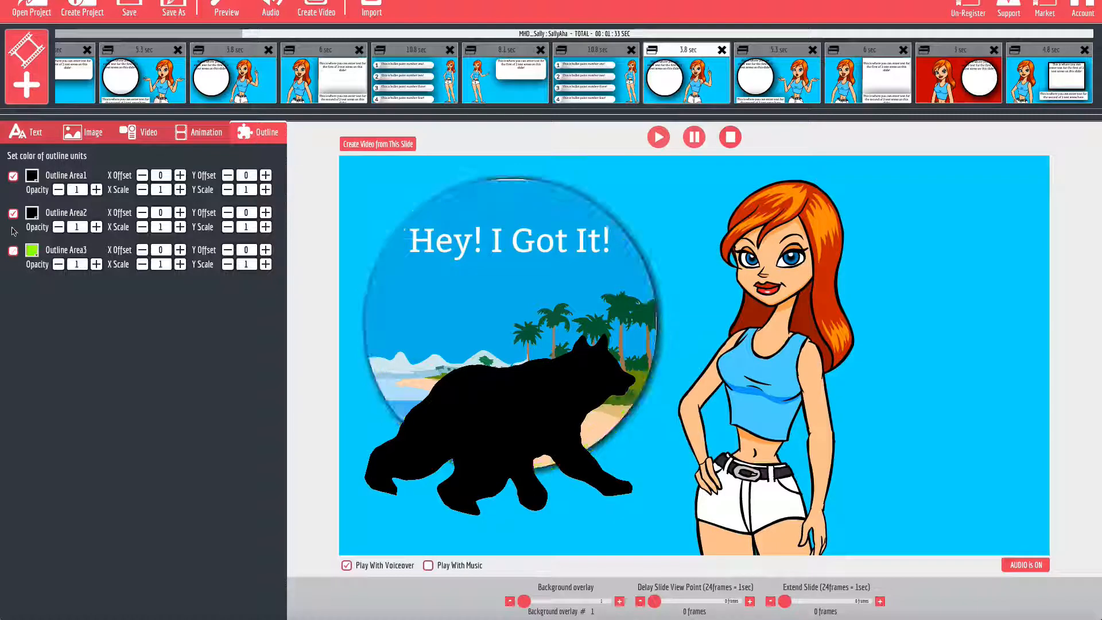
left_click(12, 214)
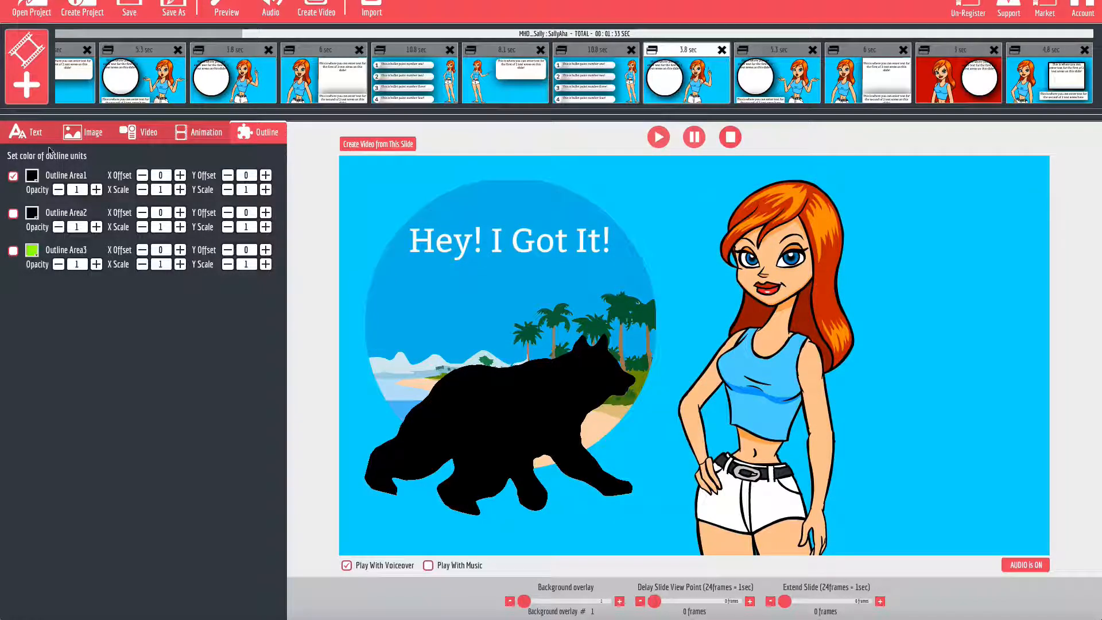
Remove the bear and beach pictures from Image Area 2 and Image Area 1.
left_click(94, 134)
left_click(128, 222)
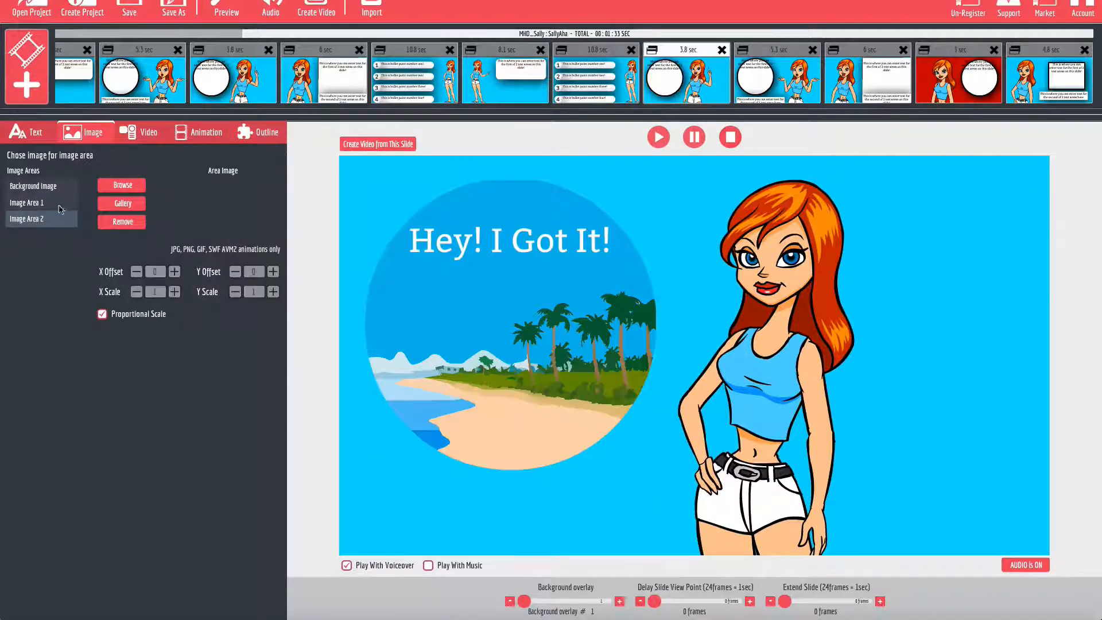
left_click(57, 205)
left_click(122, 225)
Place balloons1.png from the SlidesCreated folder in Image Area 2 and raise it to a Y offset of -55.
left_click(37, 220)
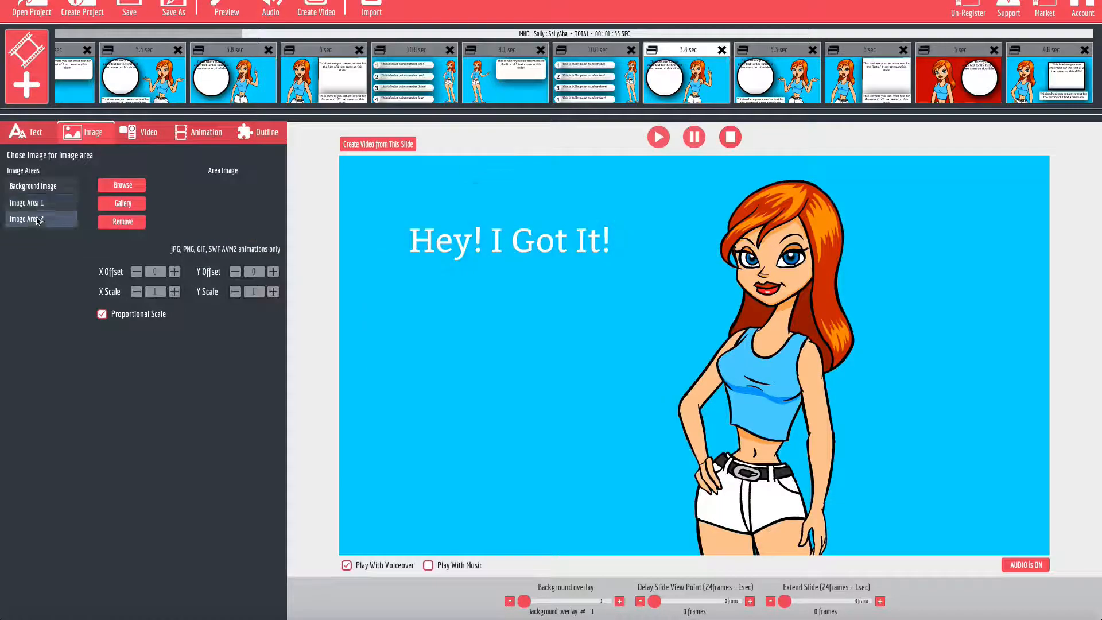
left_click(119, 183)
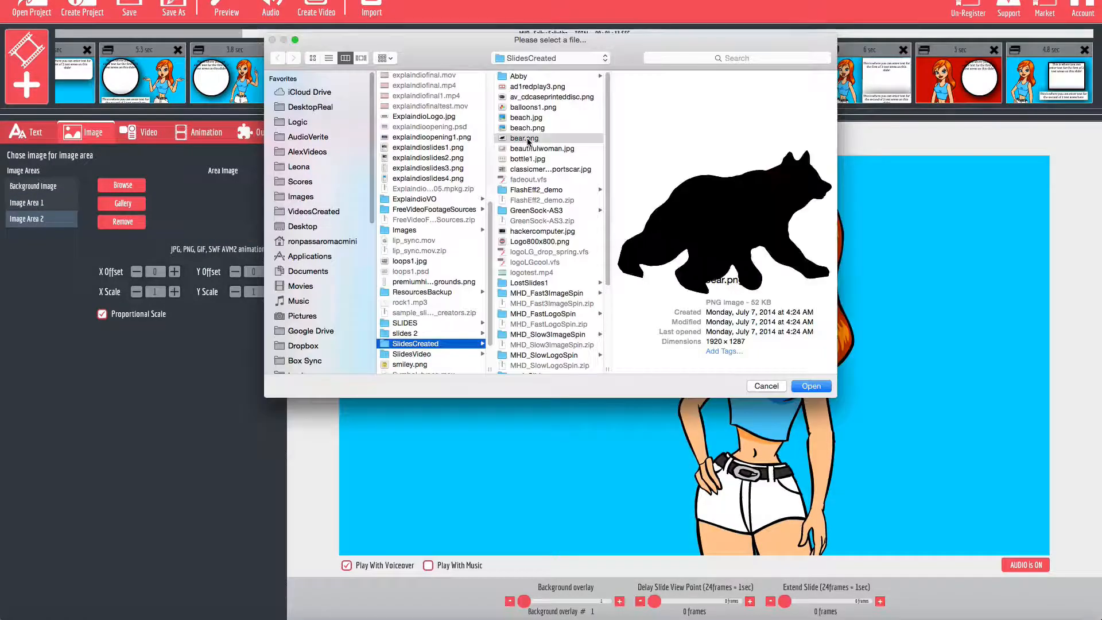
left_click(521, 108)
double_click(520, 108)
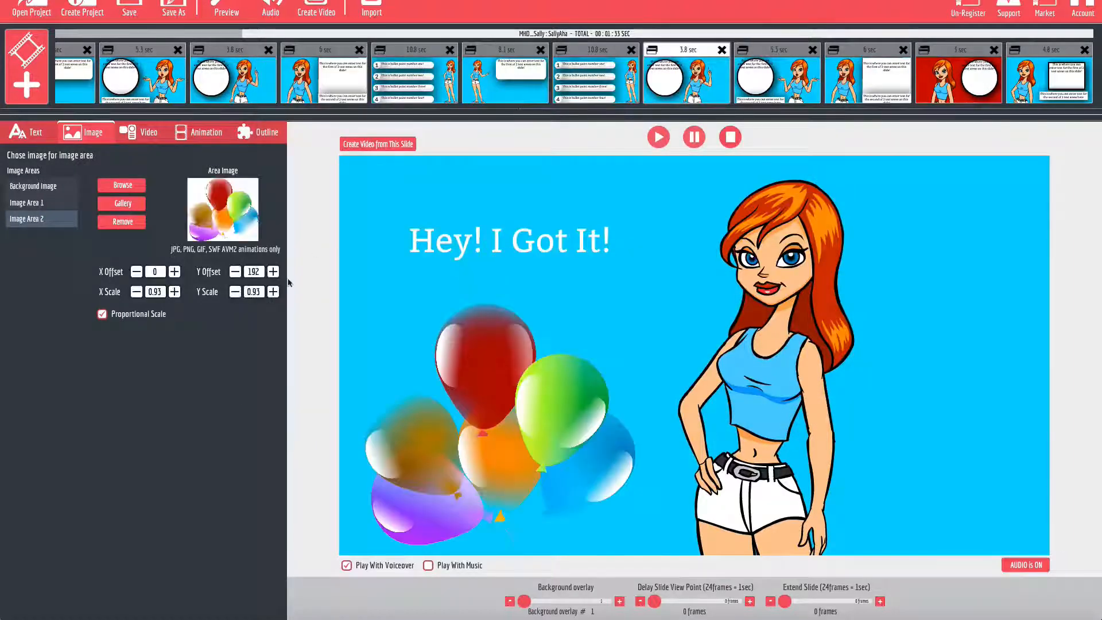
left_click(235, 272)
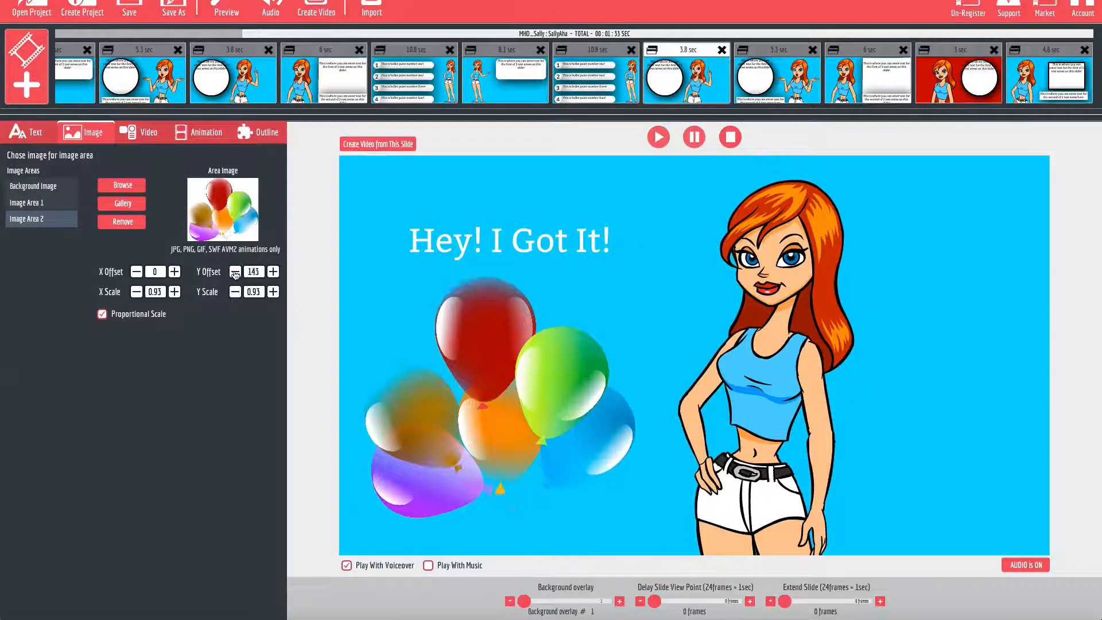
left_click_drag(235, 274, 235, 273)
Clear the "Hey! I Got It!" text and replace the balloons in Image Area 2 with hackercomputer.jpg from the SlidesCreated folder.
left_click(34, 132)
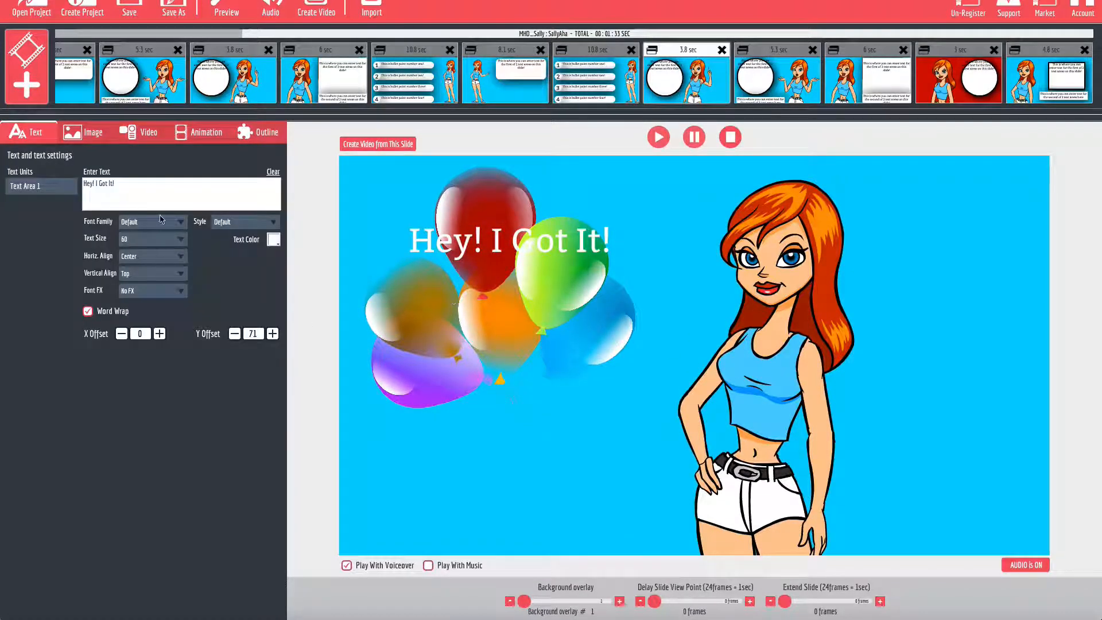
left_click(274, 174)
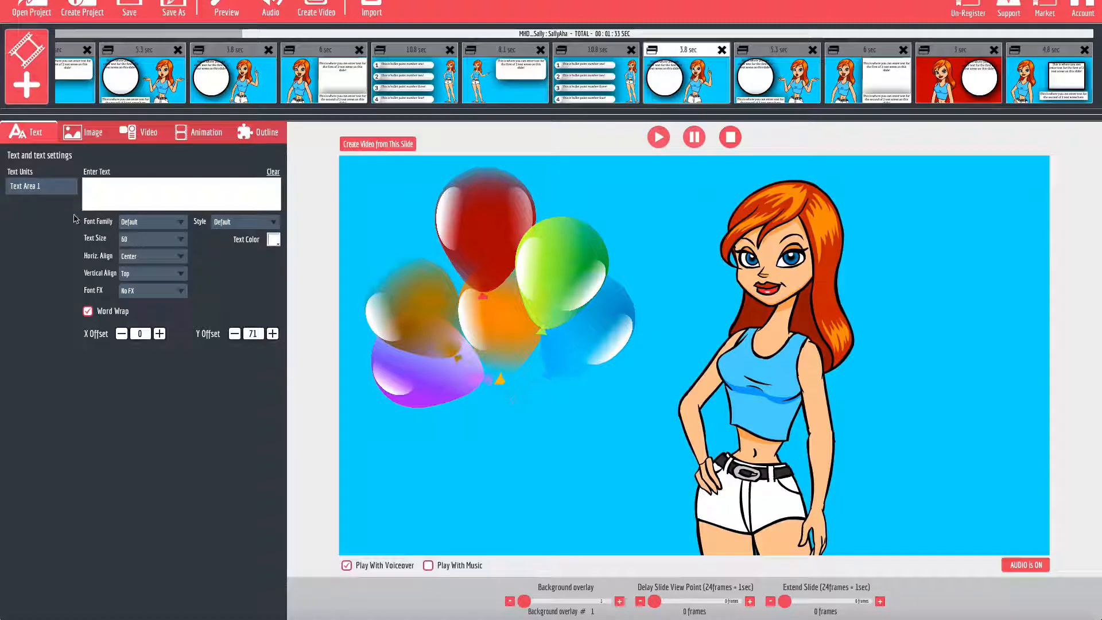
left_click(90, 133)
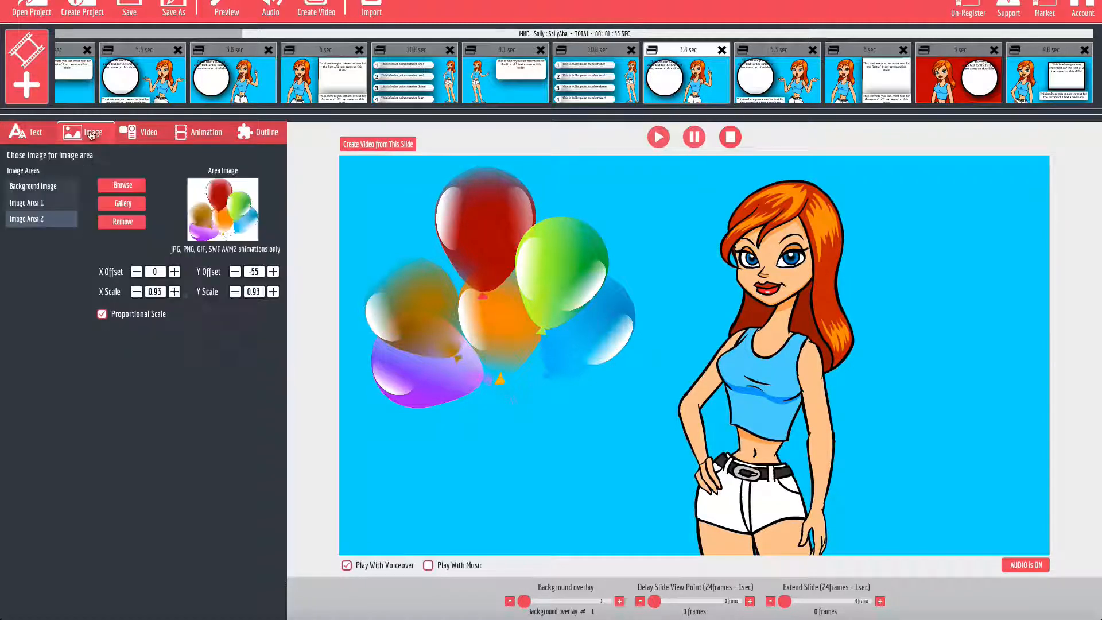
left_click(123, 223)
left_click(129, 185)
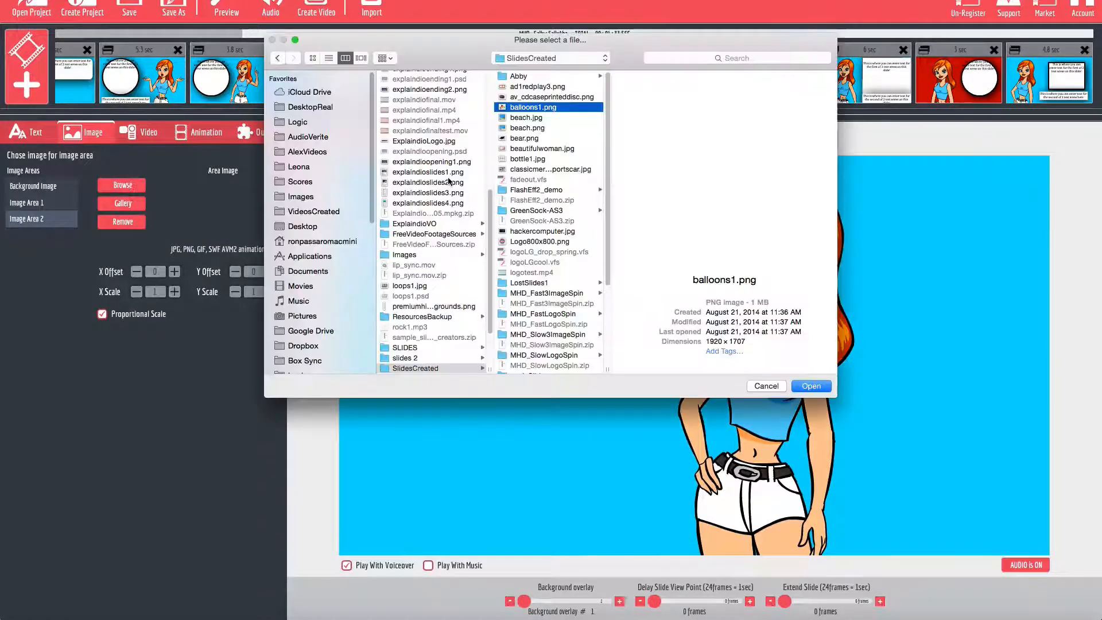
double_click(561, 232)
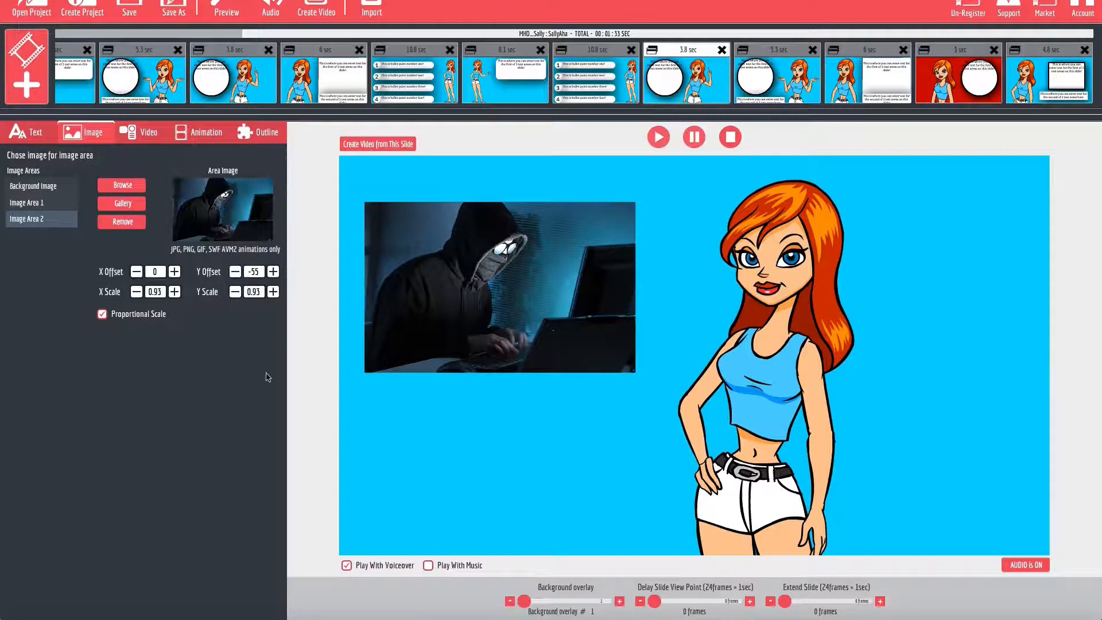
Scale the hacker image in Image Area 2 proportionally to 1.04.
left_click(273, 291)
left_click(273, 292)
left_click(274, 292)
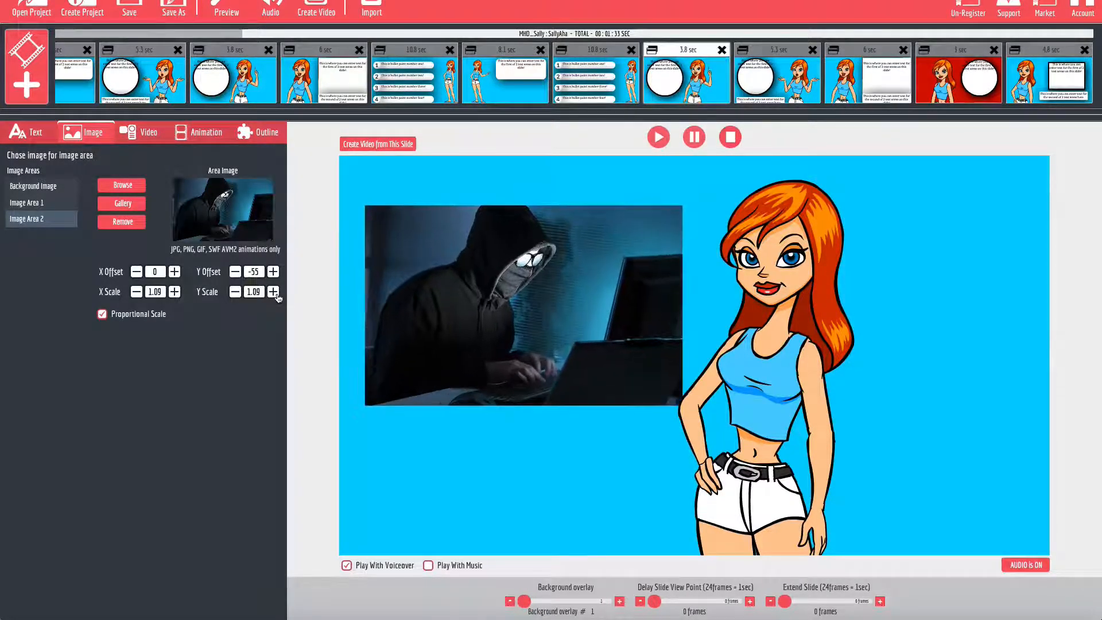
left_click(235, 292)
left_click(235, 292)
left_click(235, 292)
left_click(235, 292)
left_click(235, 292)
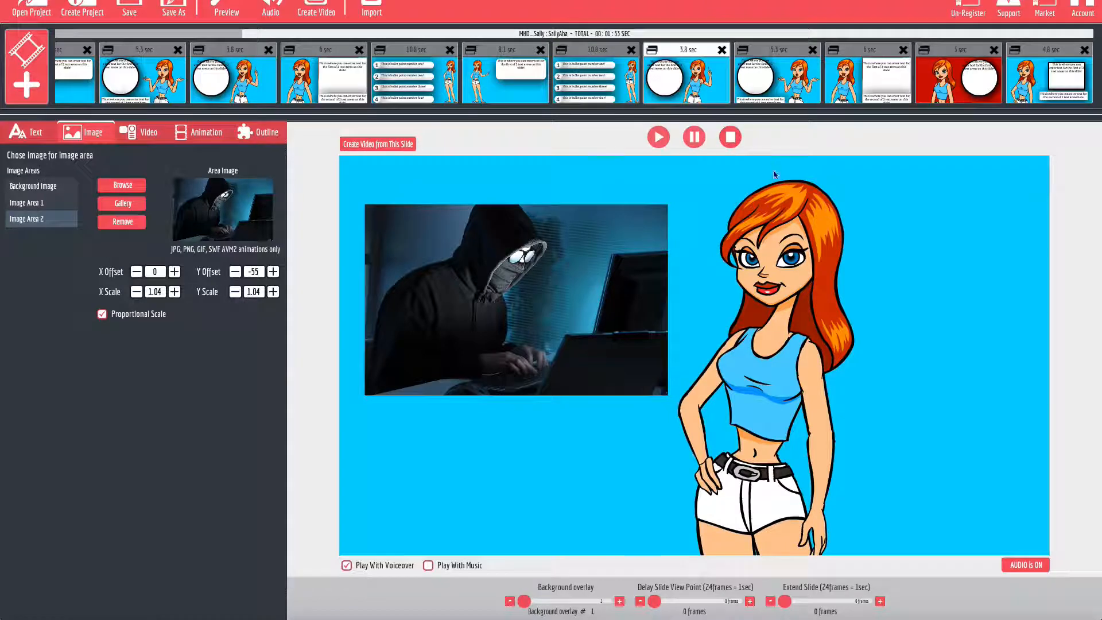
Turn on Outline Area2 and Outline Area3 in the MHD_Sally SallyConfused slide.
left_click(753, 88)
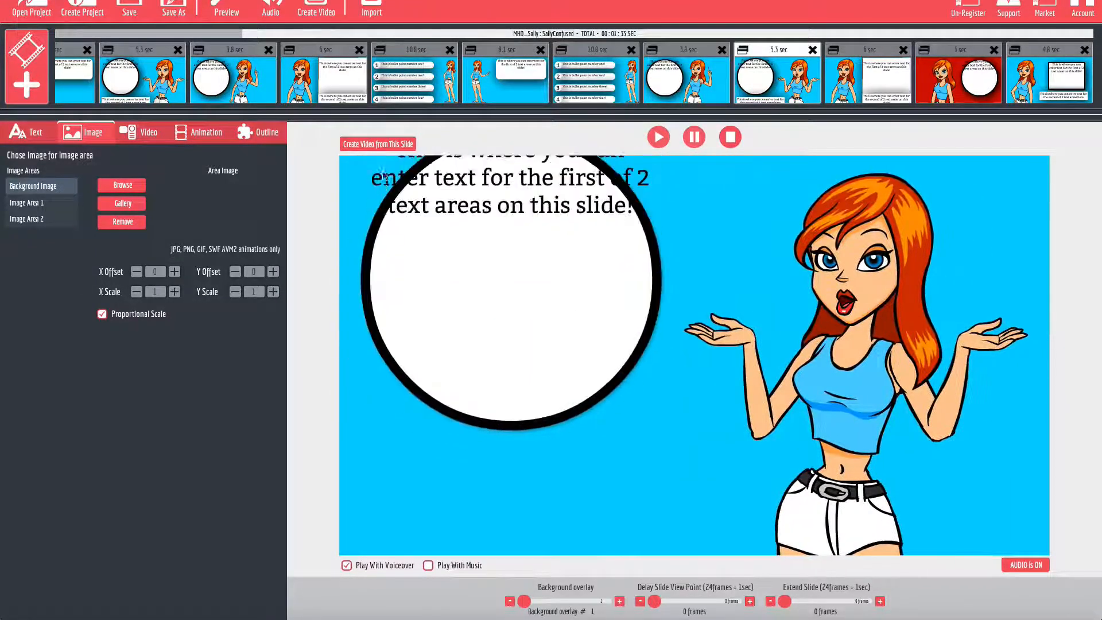
left_click(248, 140)
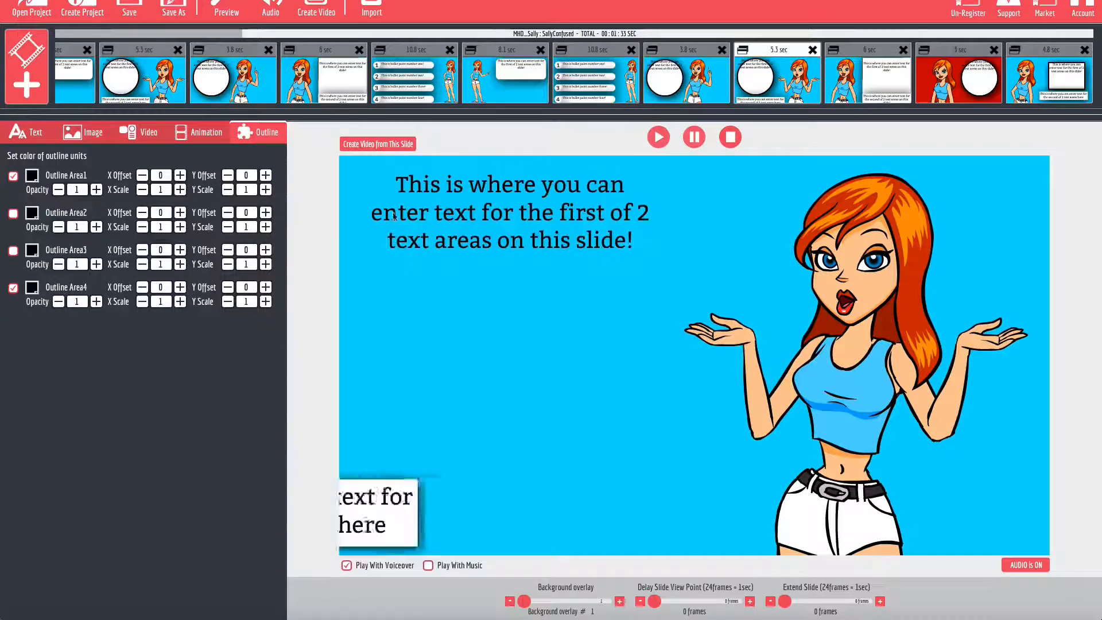
left_click(13, 251)
left_click(13, 213)
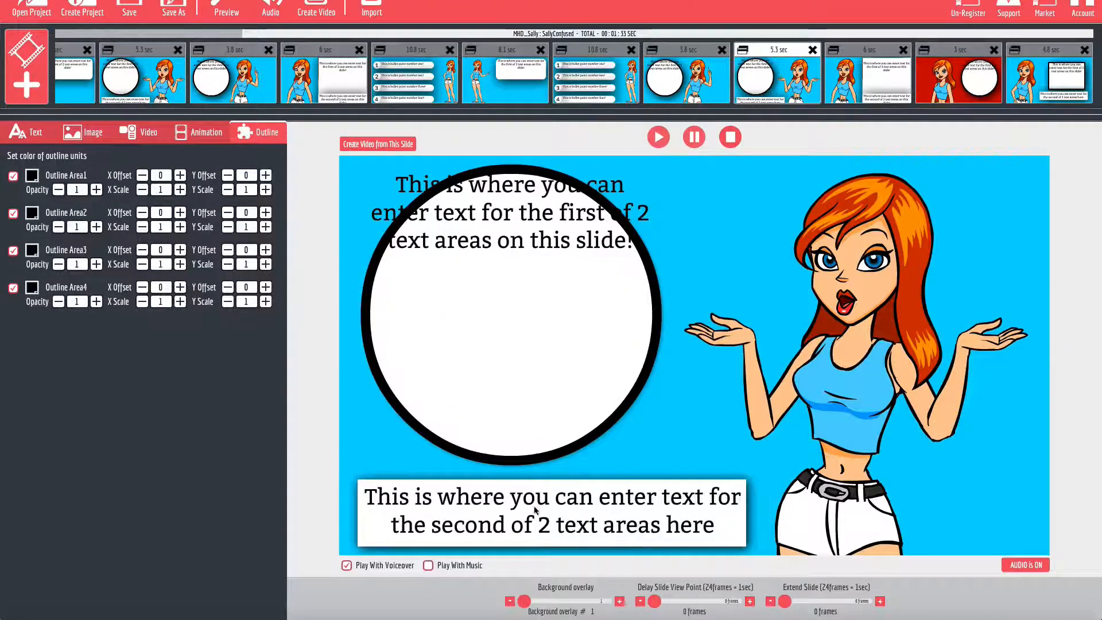
View the earlier customized SallyConfused slide with the red circle outline as a finished example.
left_click_drag(460, 34, 253, 36)
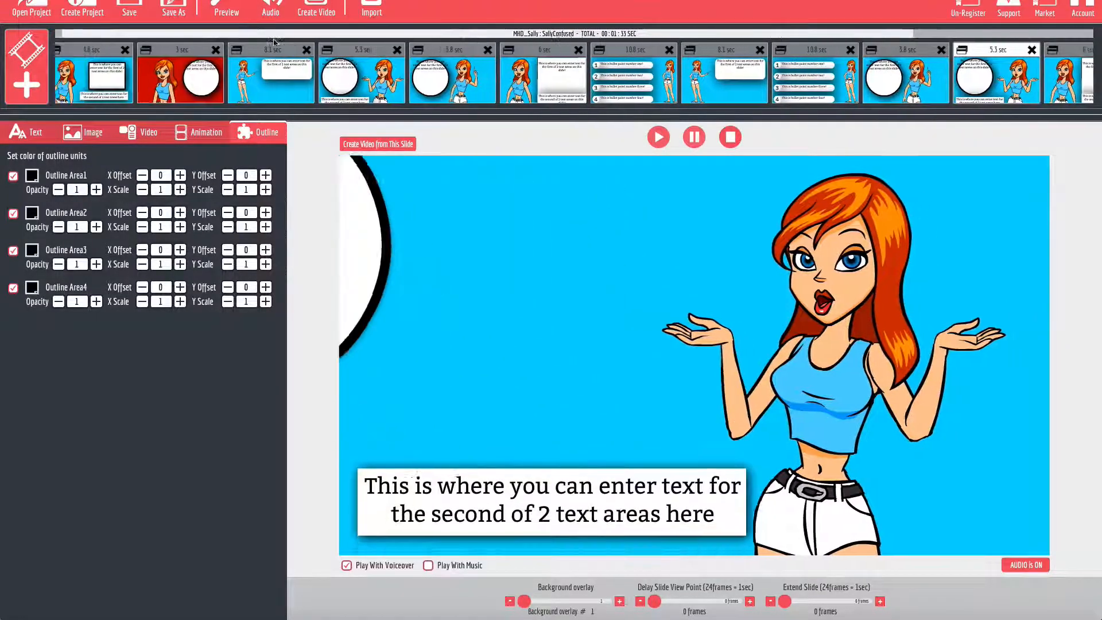
left_click(372, 93)
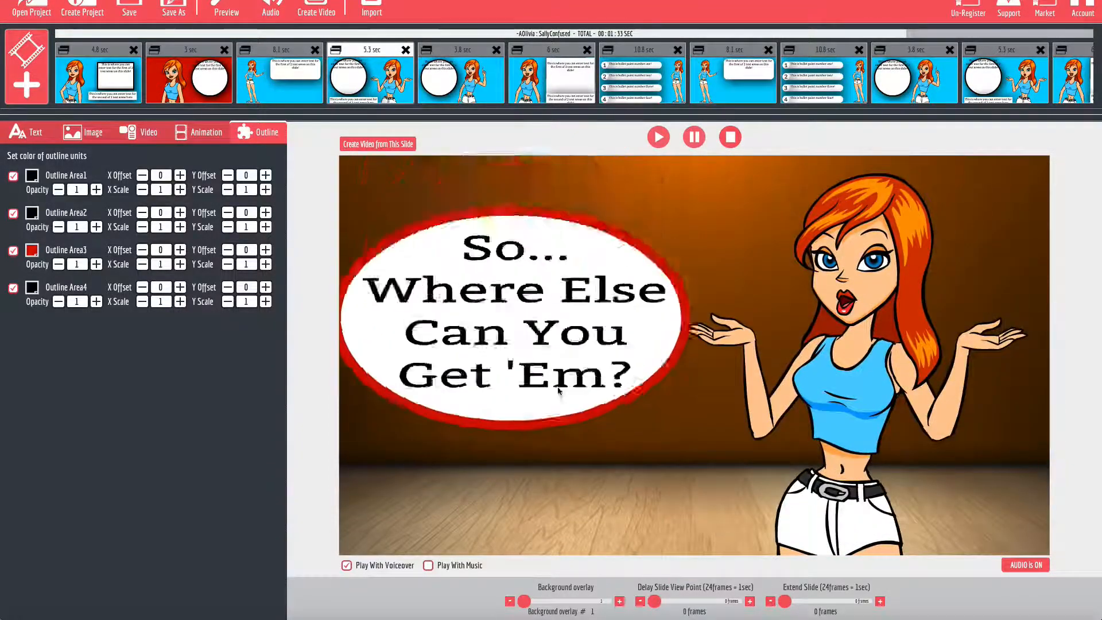
left_click_drag(422, 35, 704, 16)
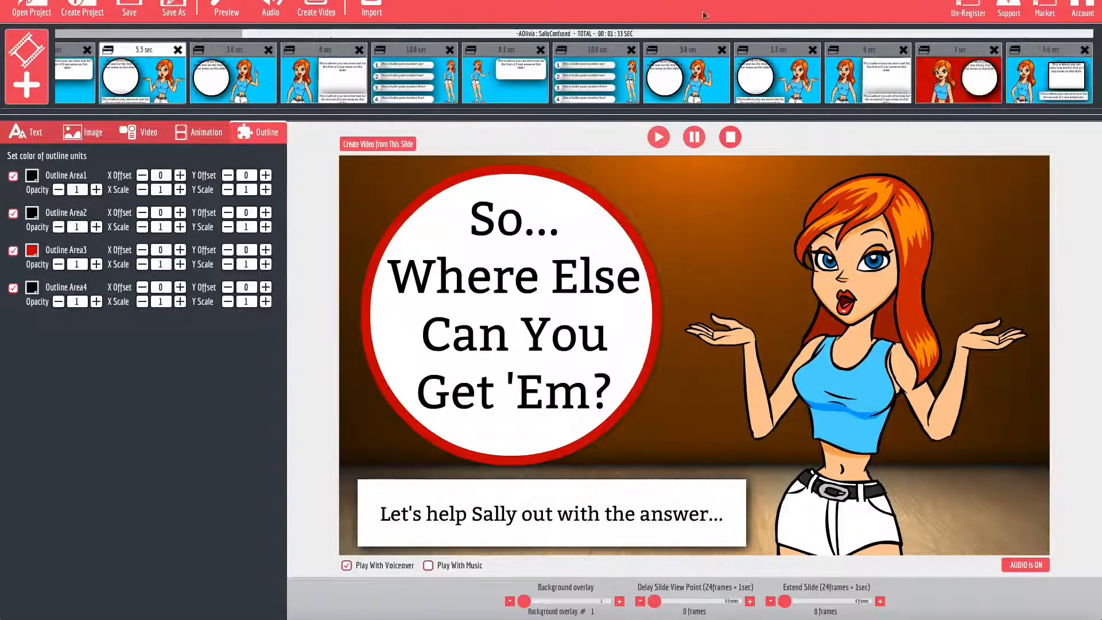
Return to the uncustomized SallyConfused slide, turn off Outline Area4 and clear the text of Text Area 2.
left_click(777, 74)
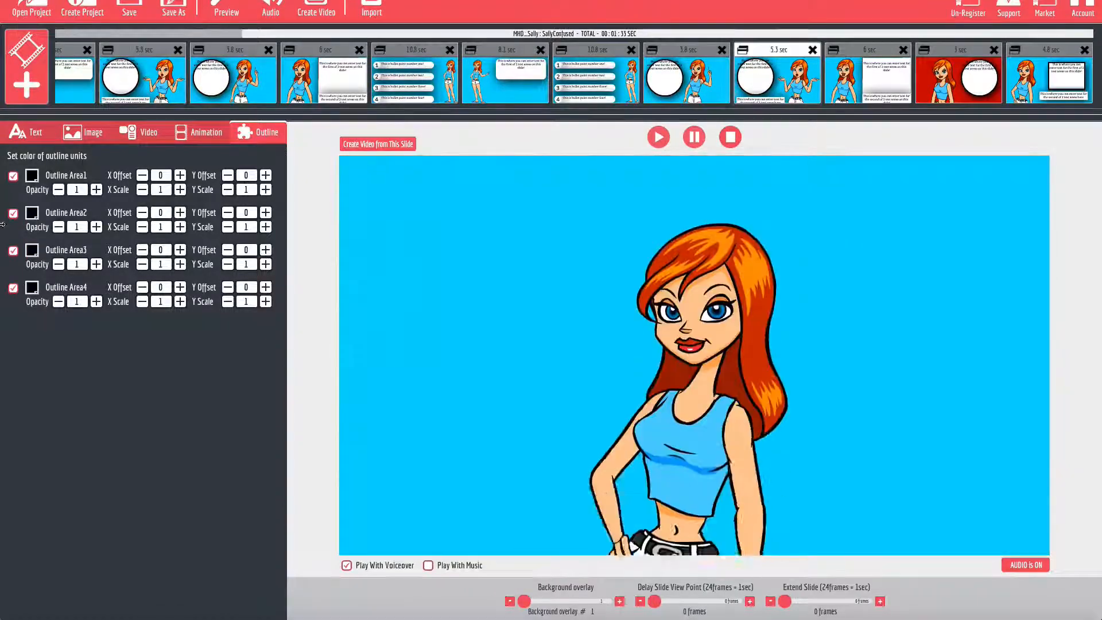
left_click(13, 288)
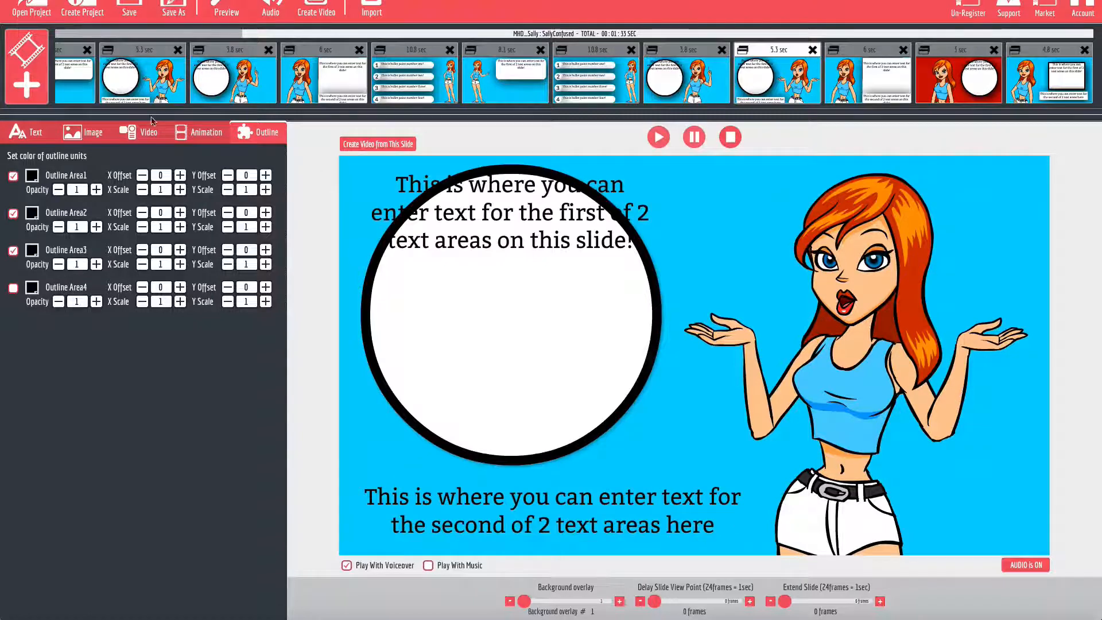
left_click(83, 132)
left_click(26, 132)
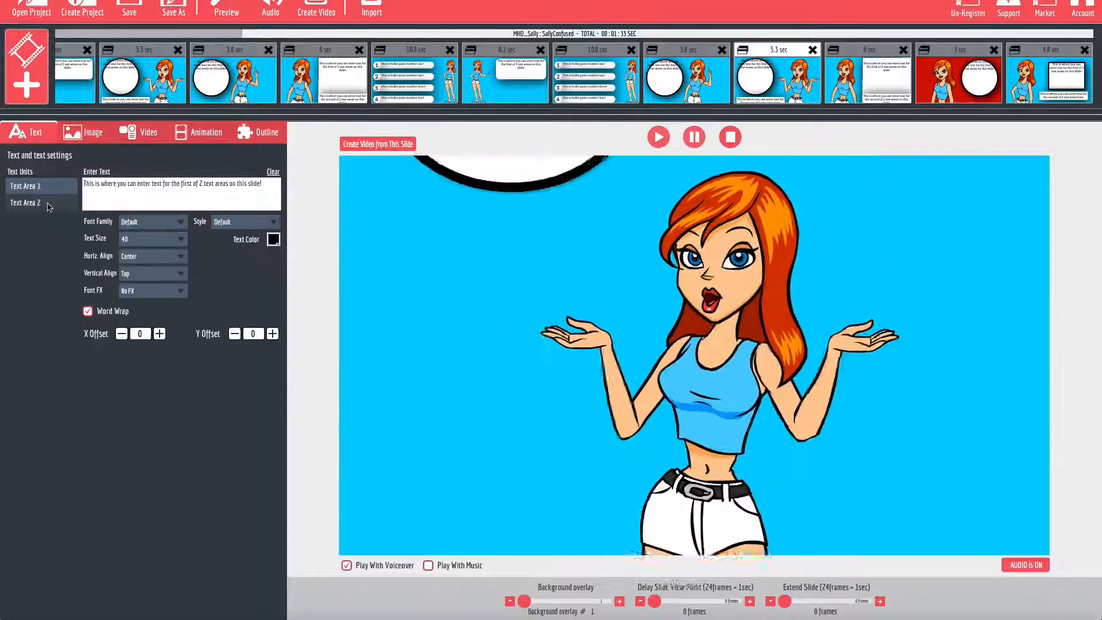
left_click(49, 204)
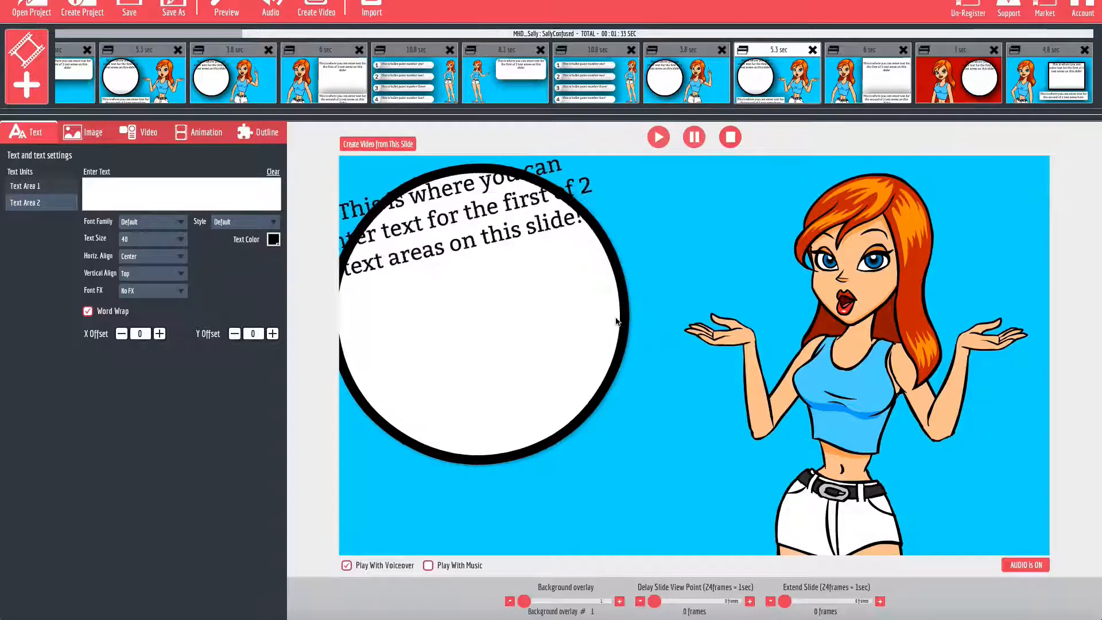
In the uncustomized Sally4BulletPoints slide, clear the text of Text Area 8 and Text Area 4 to remove the fourth bullet point.
left_click(597, 73)
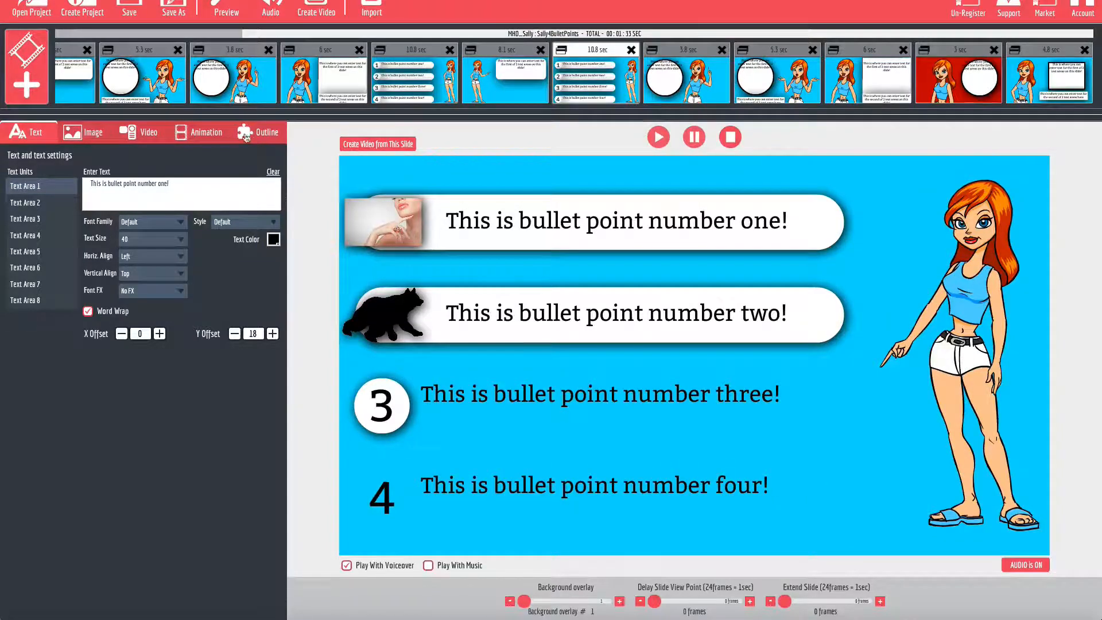
left_click(268, 136)
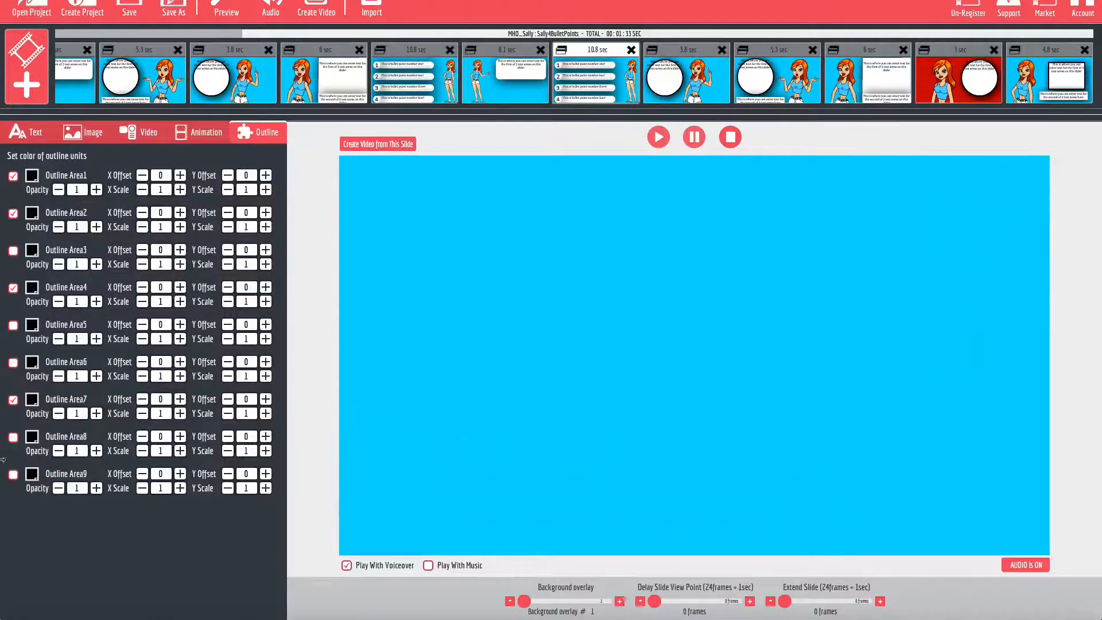
left_click(27, 132)
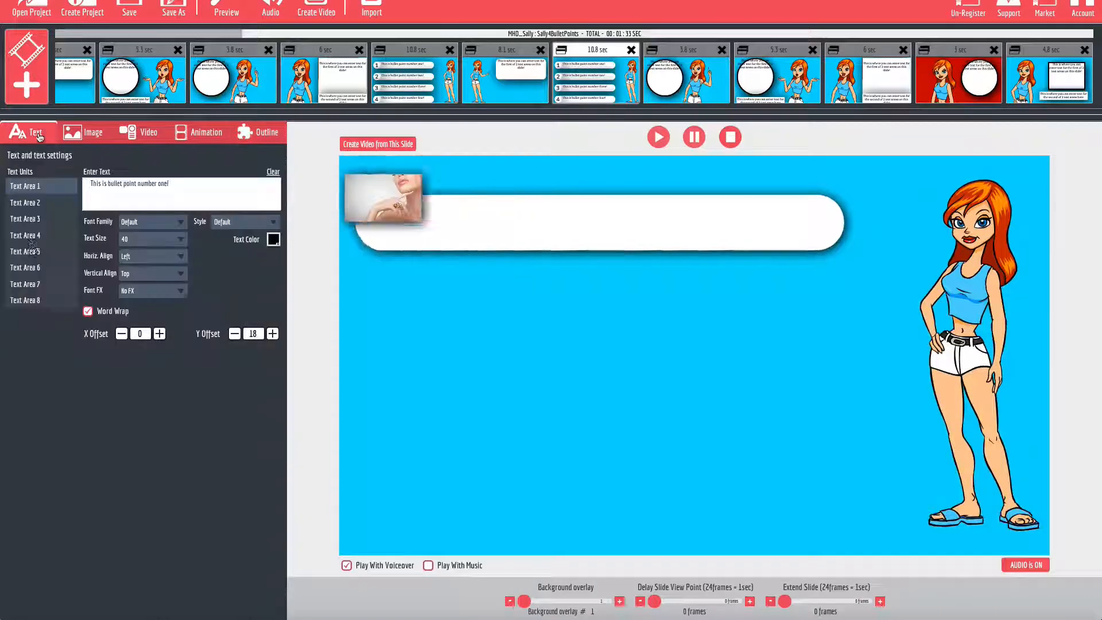
left_click(25, 300)
left_click(274, 173)
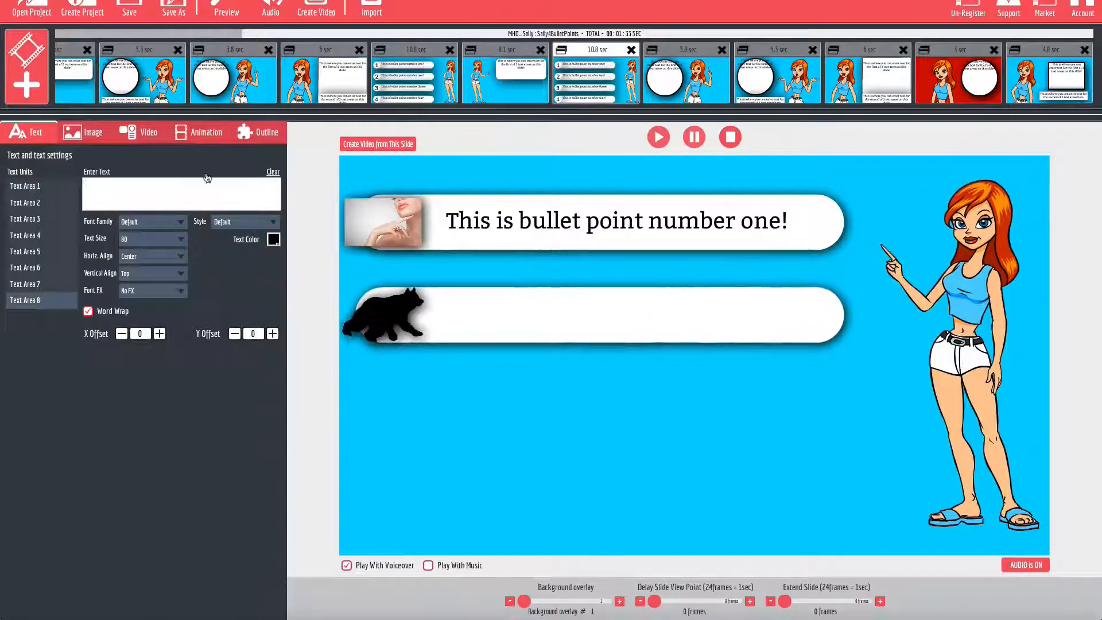
left_click(34, 236)
left_click(273, 172)
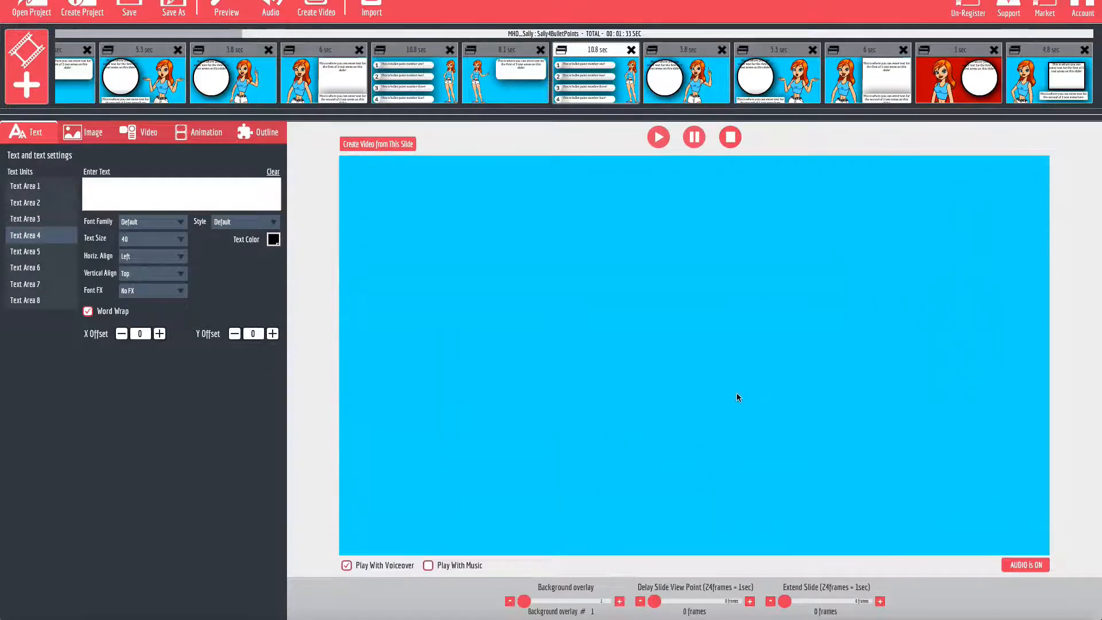
Go through the uncustomized SallyAha and SallyConfused slides and open the SallyExcited slide.
left_click(696, 81)
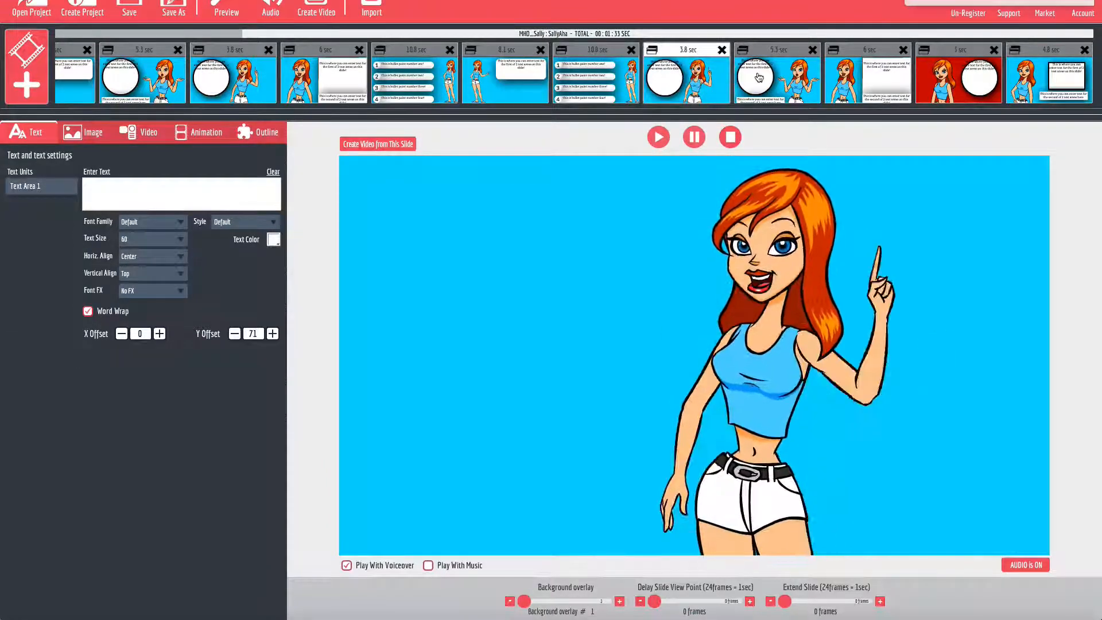
left_click(759, 73)
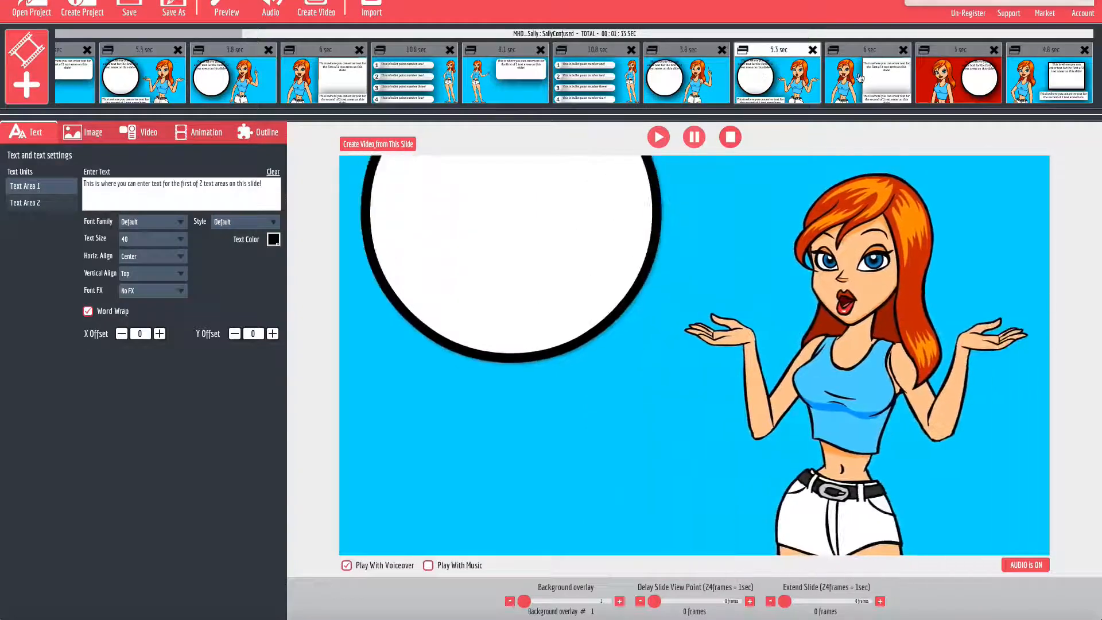
left_click(860, 77)
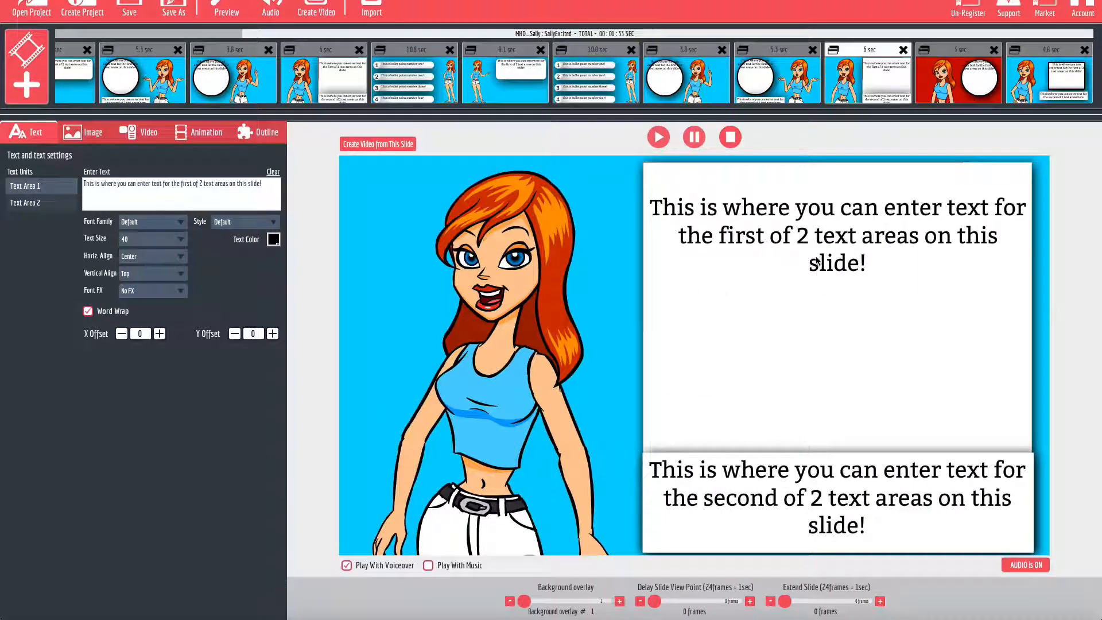
Add two more copies of the placeholder sentence to Text Area 1 of the SallyExcited slide.
triple_click(248, 185)
key("ctrl+c")
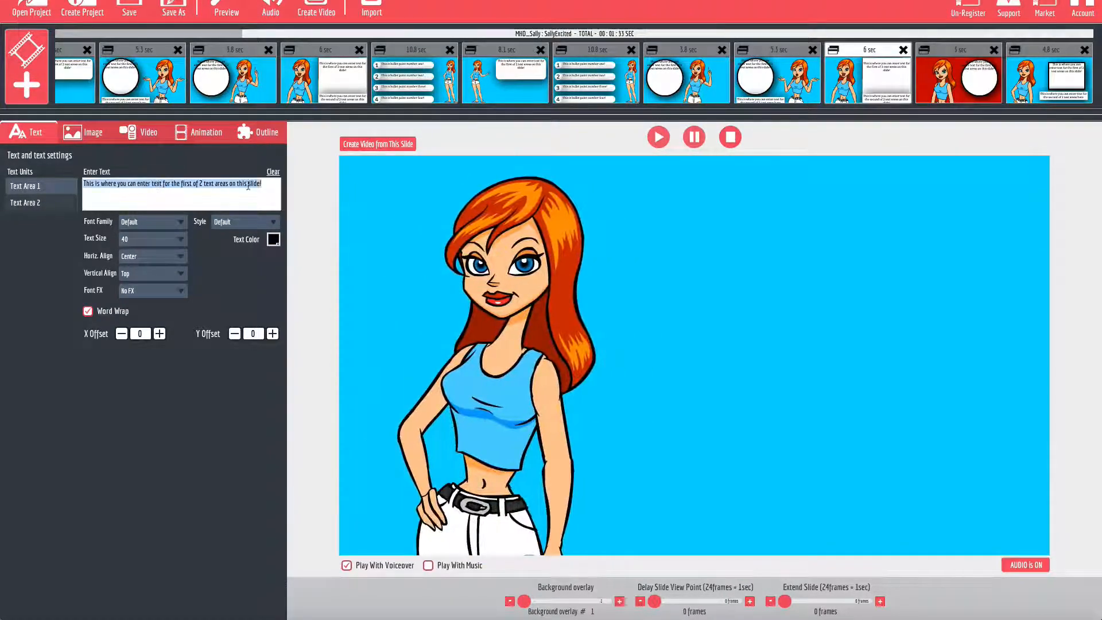
left_click(271, 186)
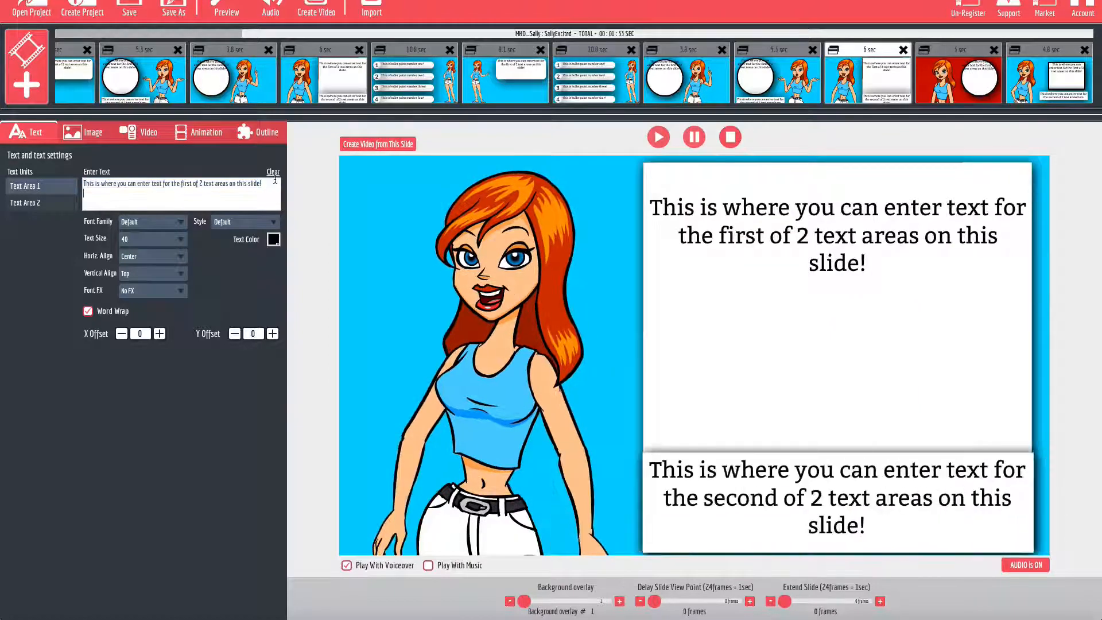
key("ctrl+v")
key("ctrl+v")
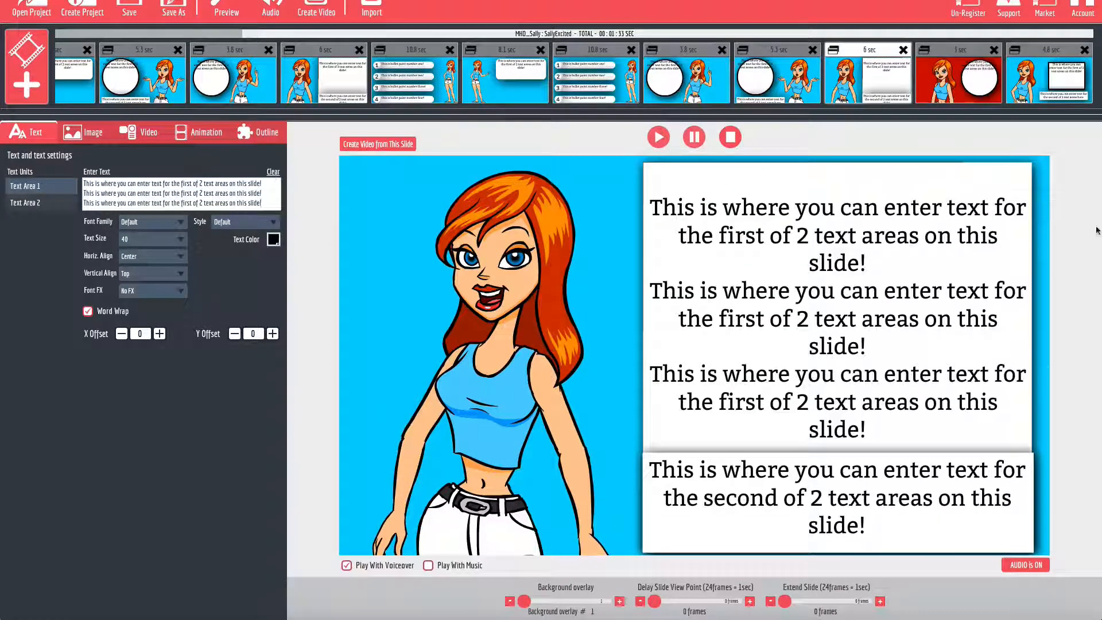
Replace the text of Text Area 1 with "HEY!" and "How Are You?" on two lines and set its text size to 65.
left_click(60, 183)
type("HEY")
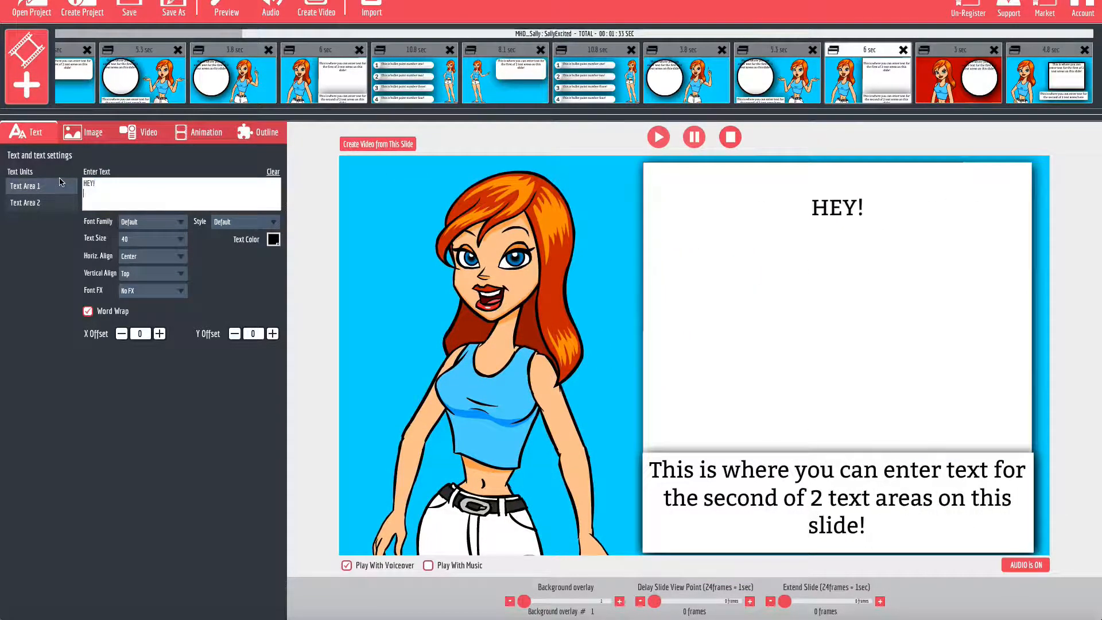
type("! How Are You?")
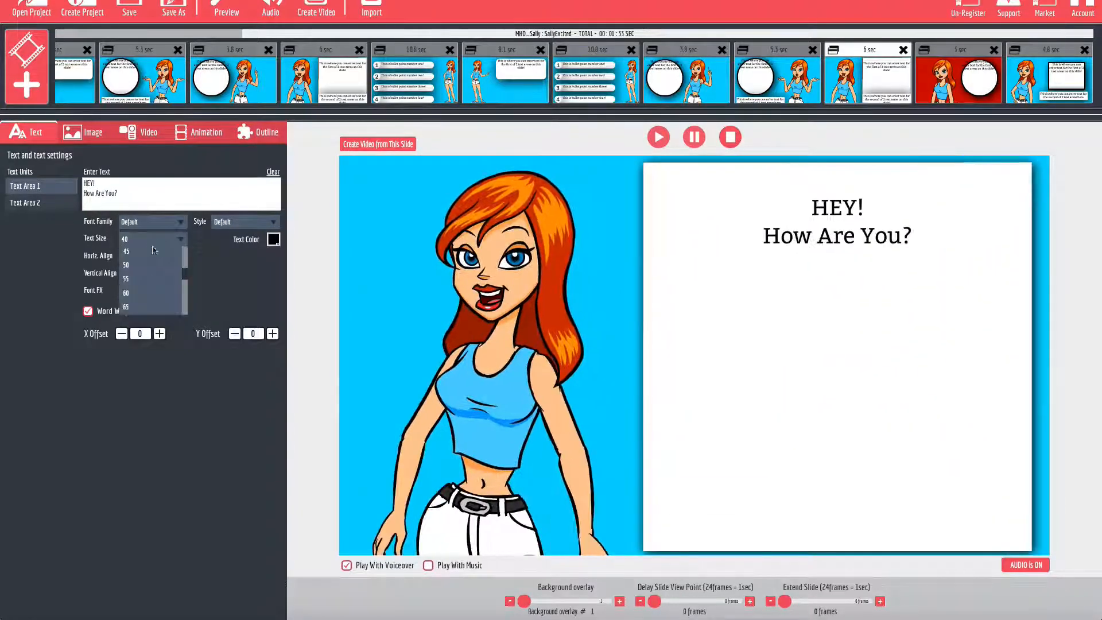
left_click(151, 239)
left_click(148, 293)
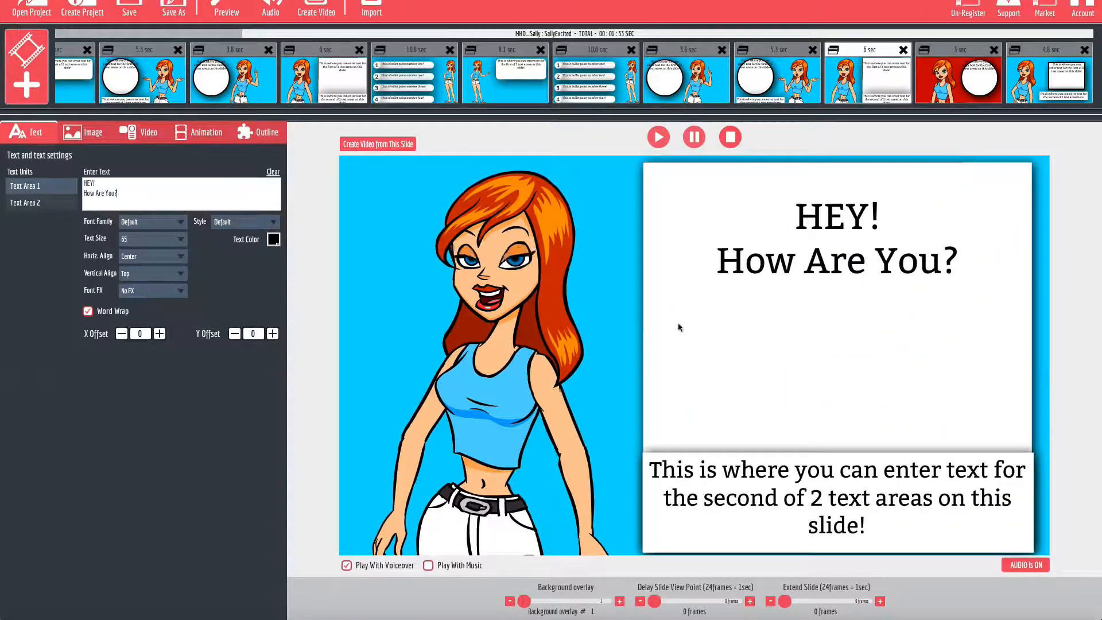
Turn Outline Area2 and Outline Area3 of the SallyExcited slide off and back on to demonstrate the text without boxes.
left_click(257, 132)
left_click(14, 214)
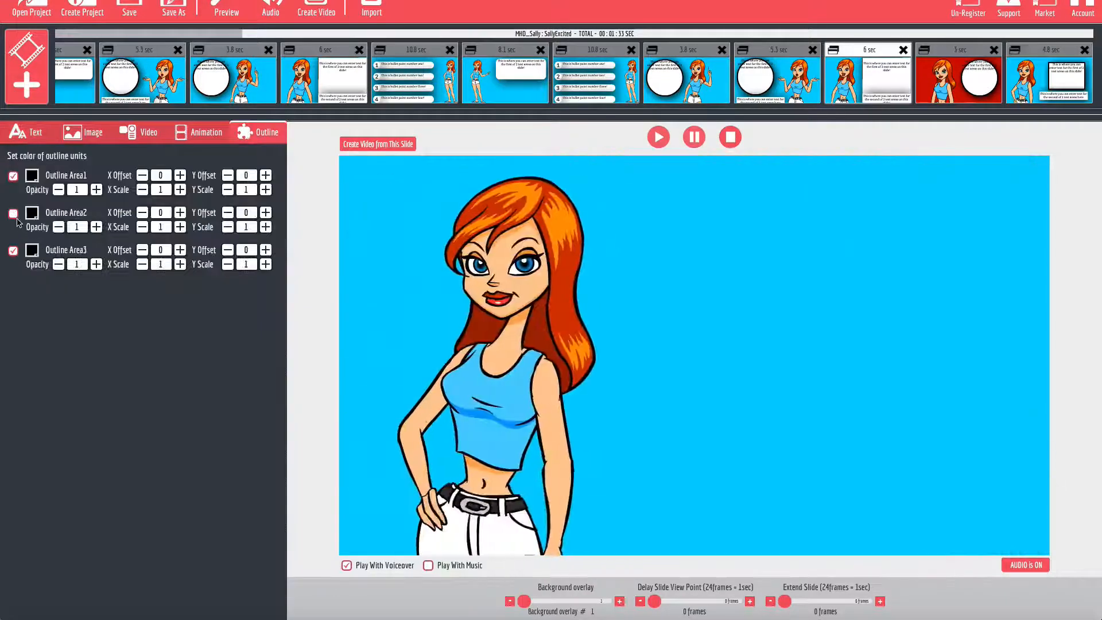
left_click(13, 251)
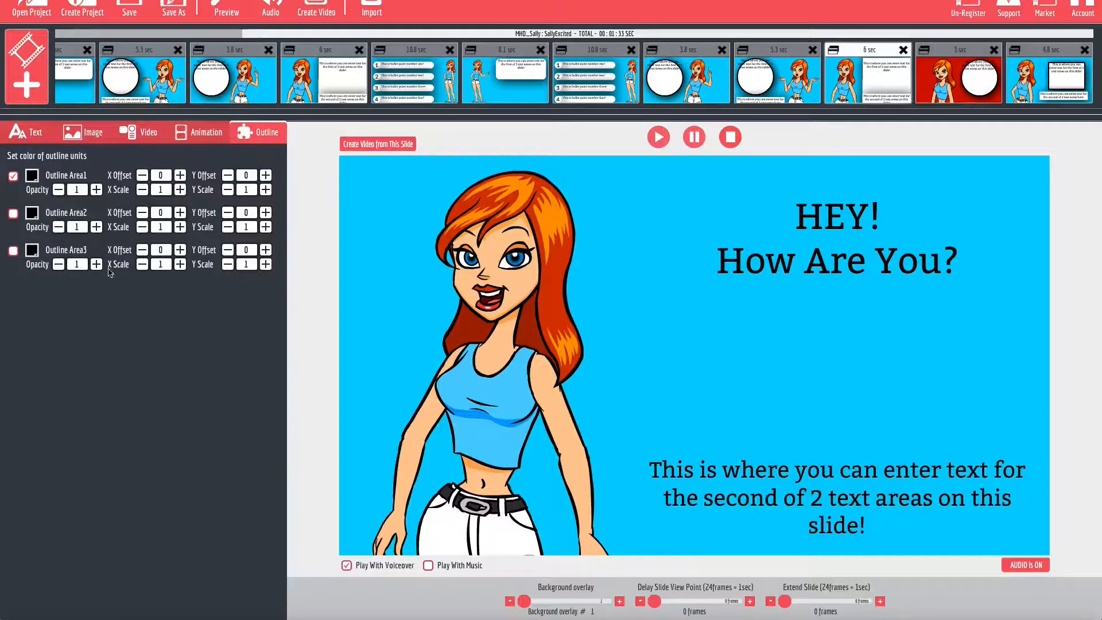
left_click(13, 213)
left_click(13, 251)
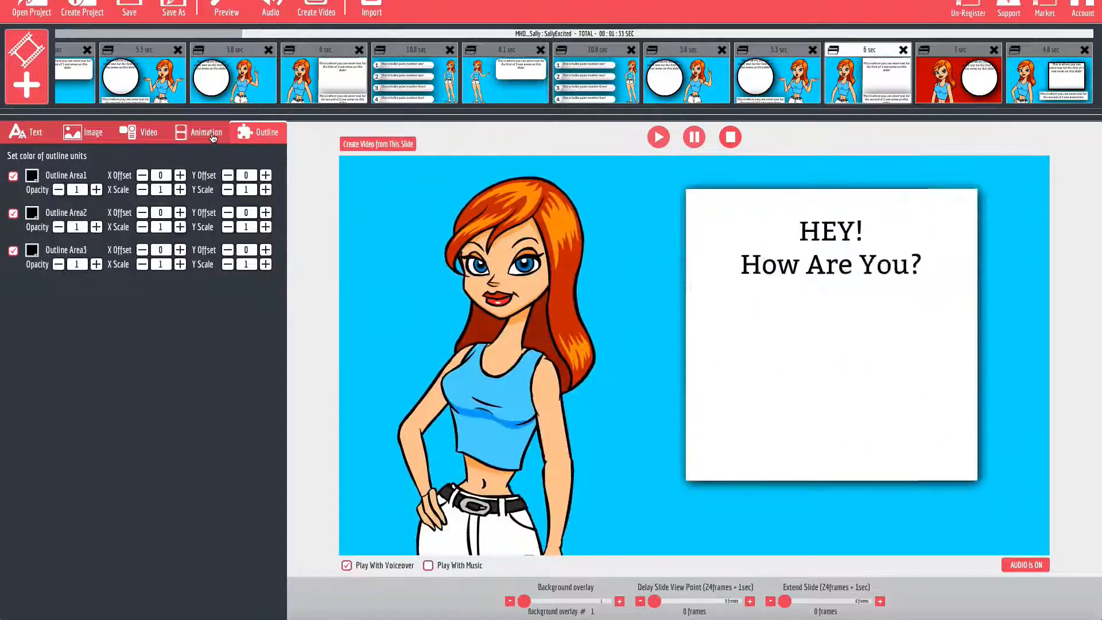
Load Logo800x800.png from the SlidesCreated folder into Image Area 1 of the SallyExcited slide.
left_click(94, 132)
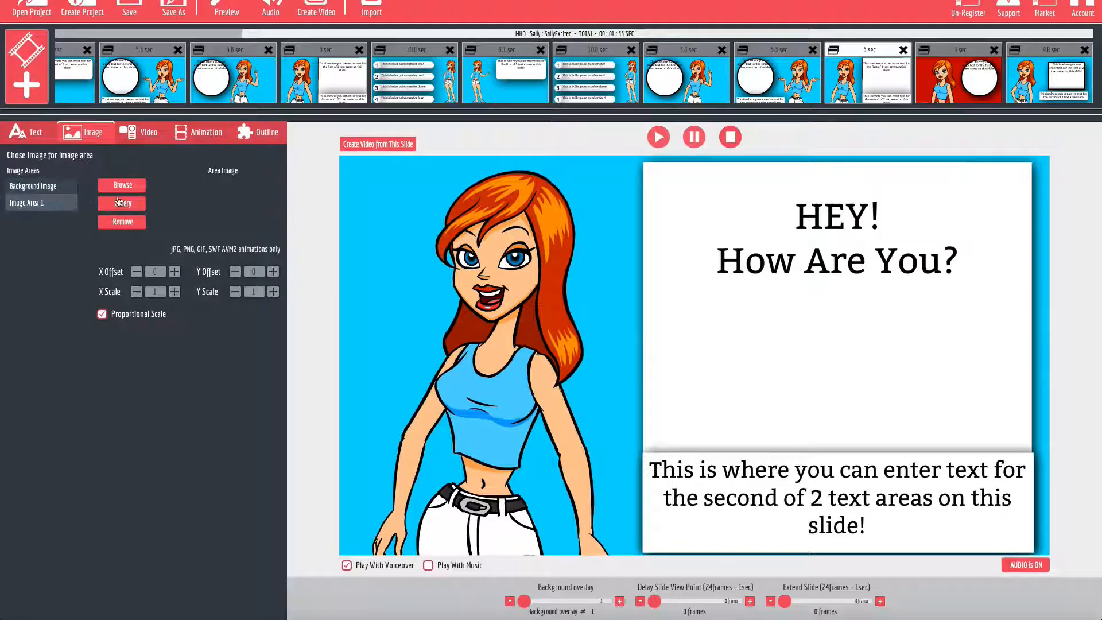
left_click(227, 200)
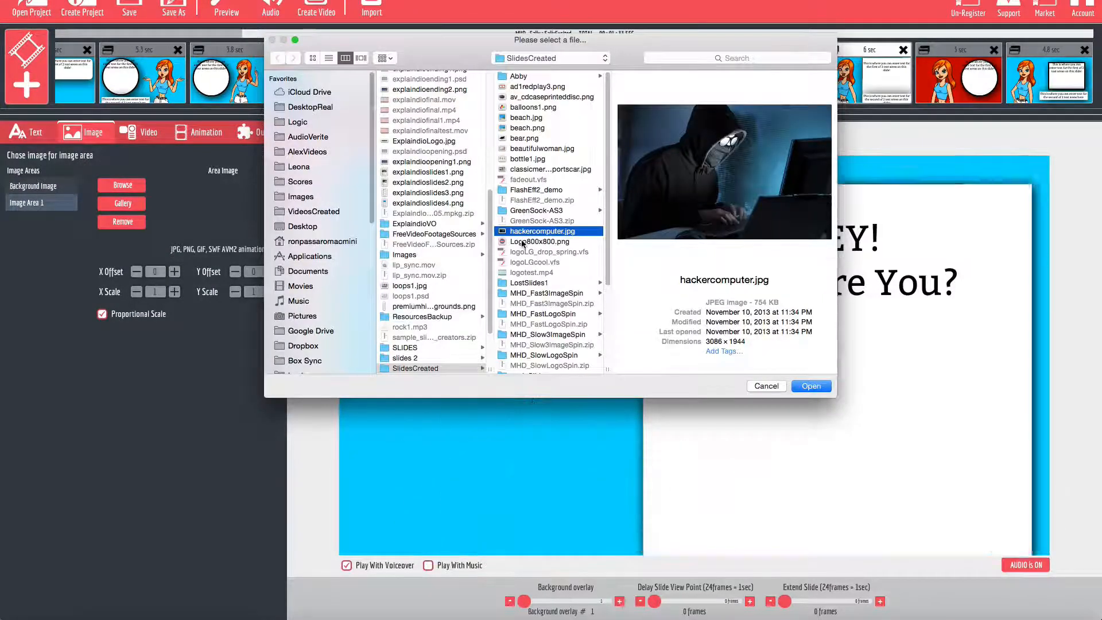
double_click(521, 241)
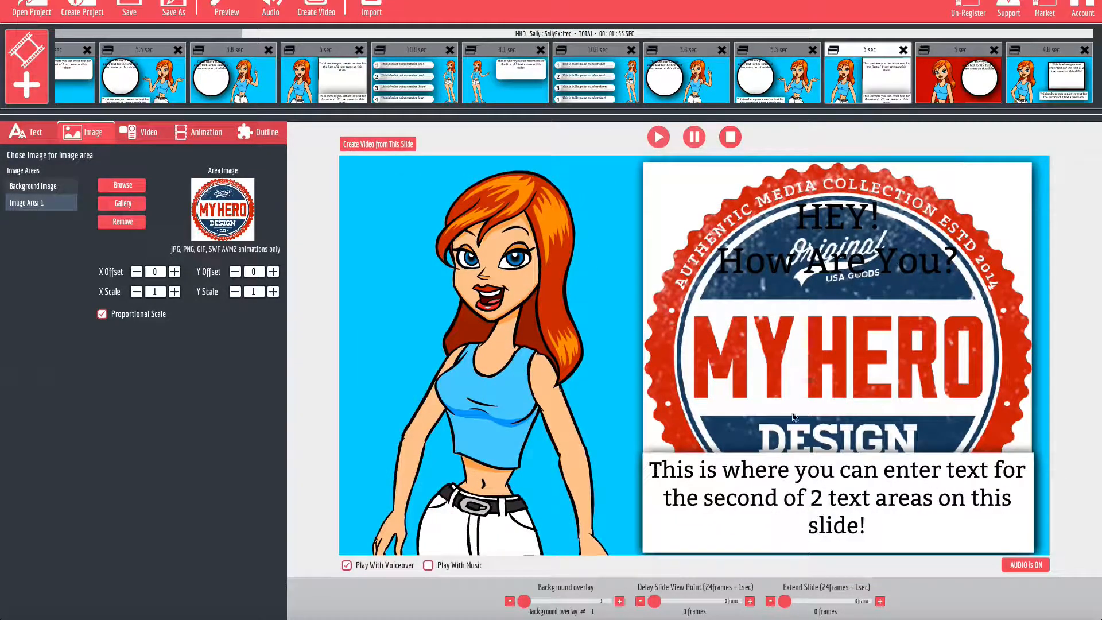
Turn off Outline Area3 and Outline Area2, and clear the text of Text Area 2 and Text Area 1.
left_click(275, 132)
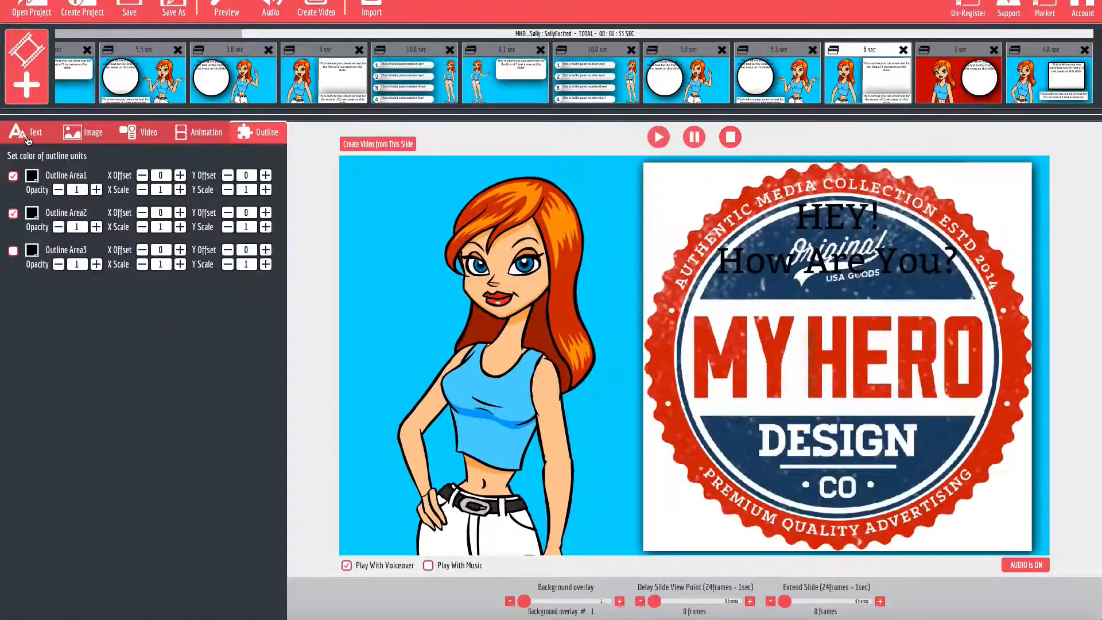
left_click(26, 132)
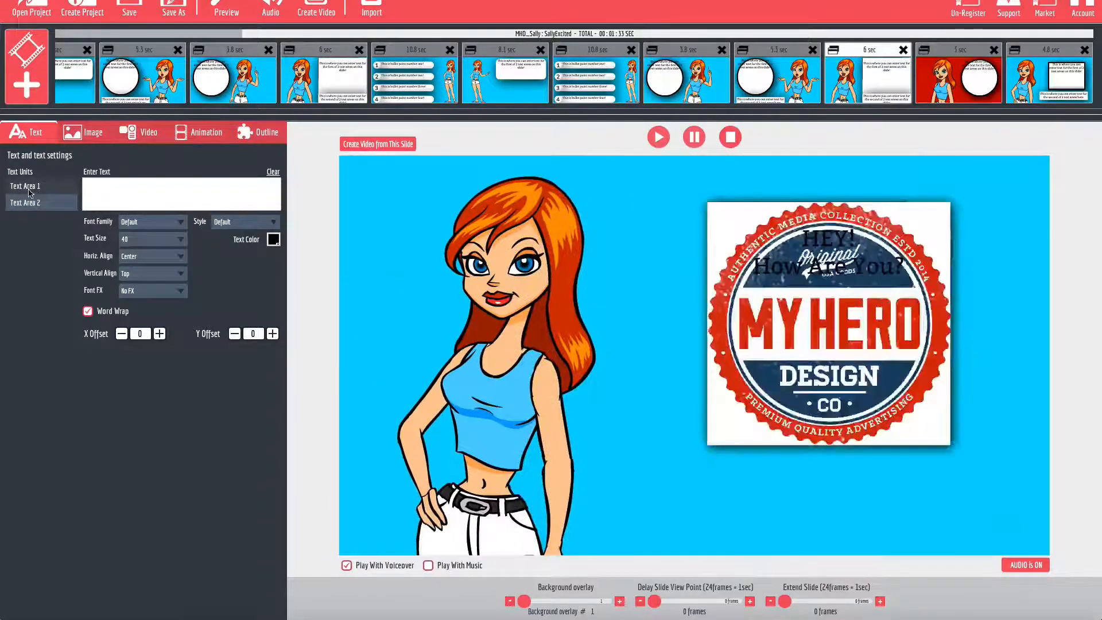
left_click(29, 186)
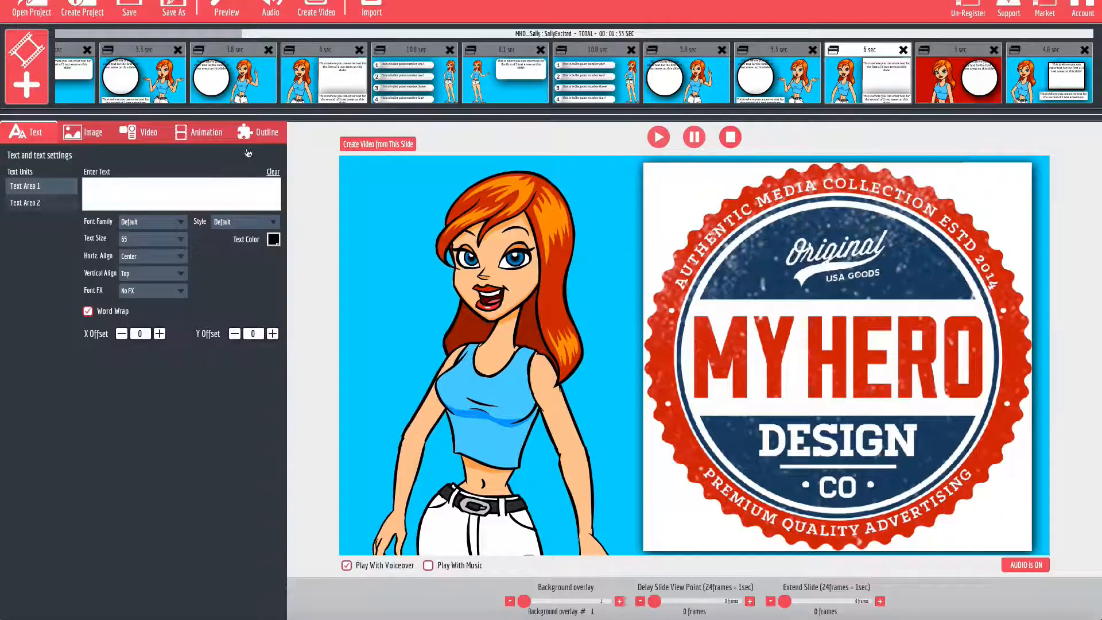
left_click(269, 133)
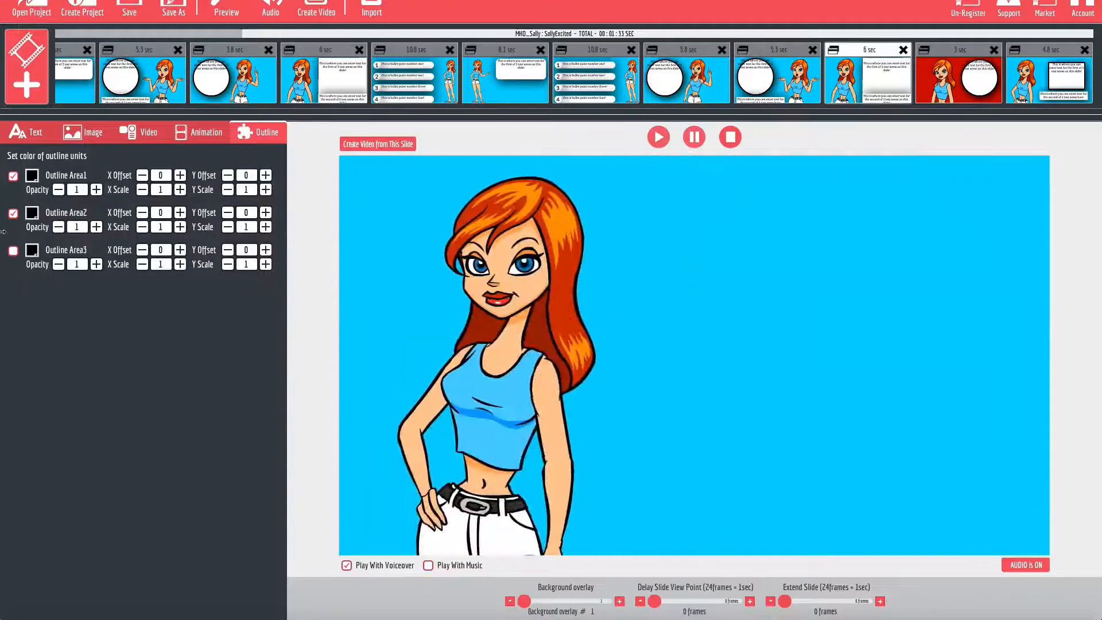
left_click(12, 213)
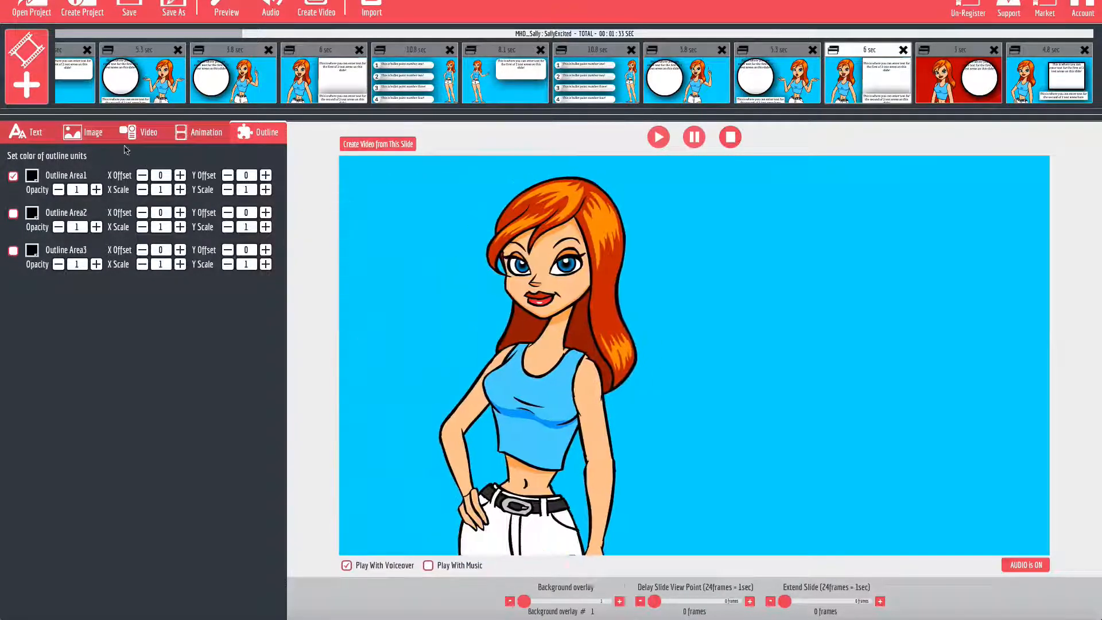
Scale the logo in Image Area 1 proportionally to 0.57 and set its X offset to 61.
left_click(83, 132)
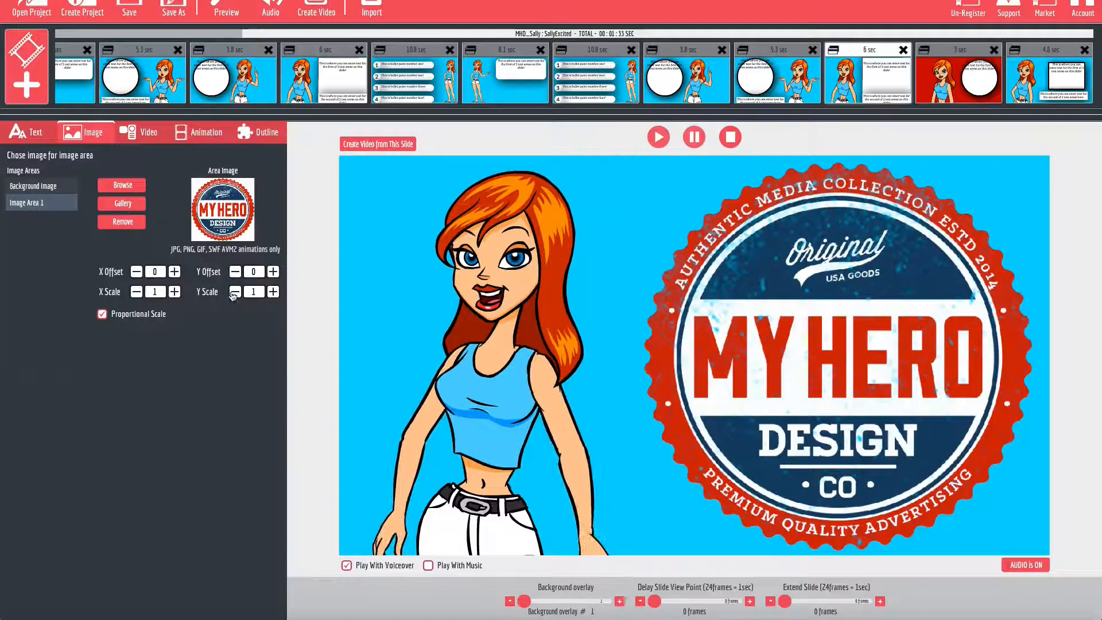
left_click(235, 292)
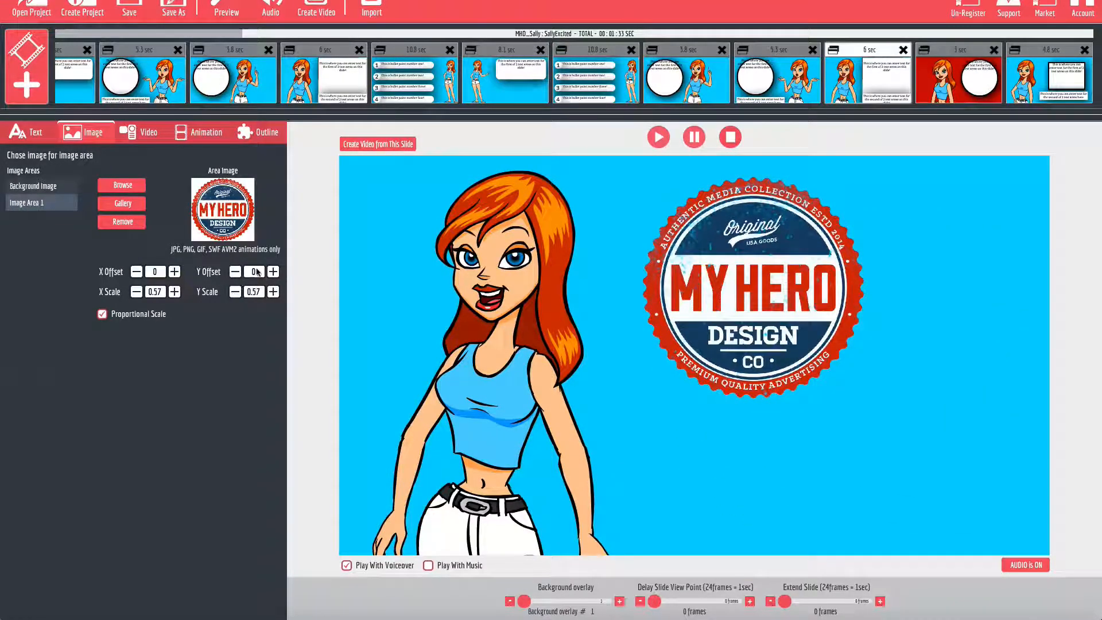
left_click(174, 272)
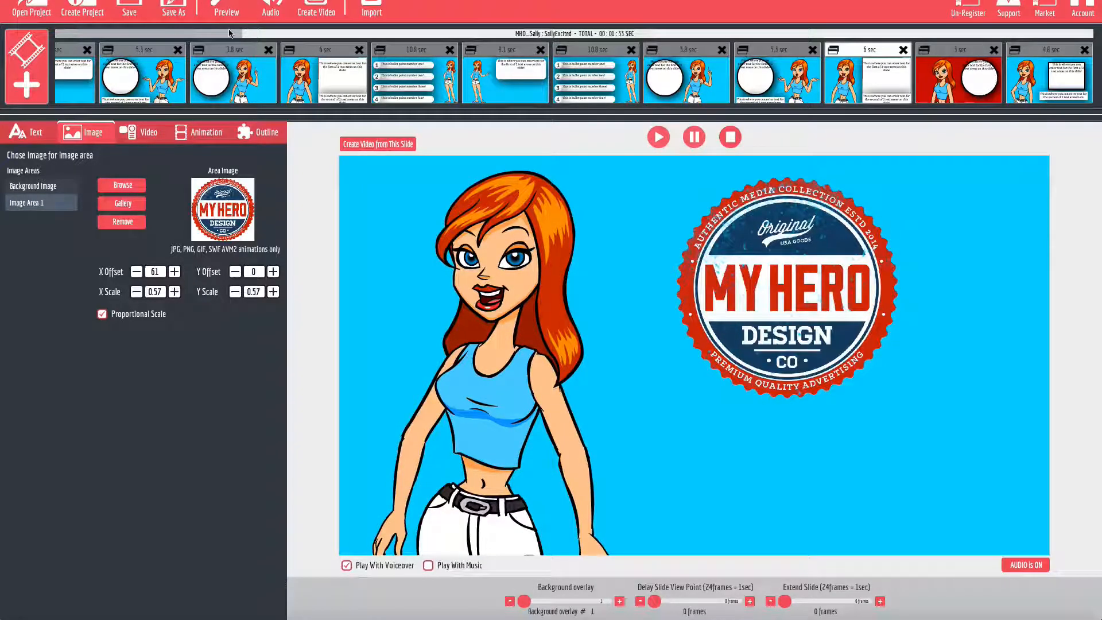
Open the earlier customized SallyExcited slide with the My Hero Design text and set the Image Area 1 logo's X offset to 77.
left_click_drag(229, 33, 43, 35)
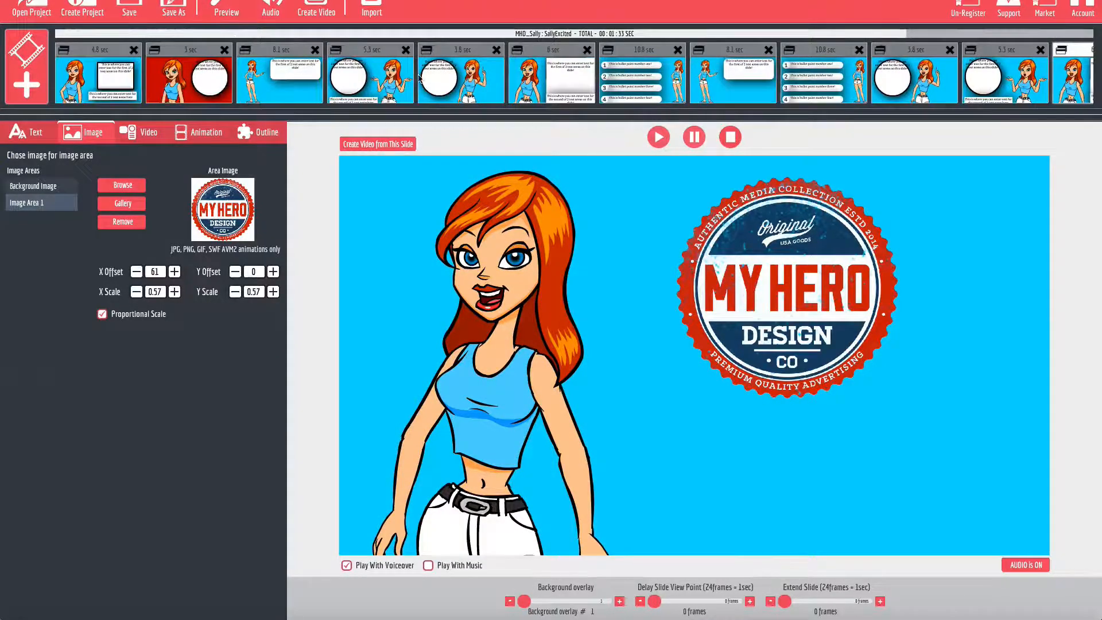
left_click(540, 88)
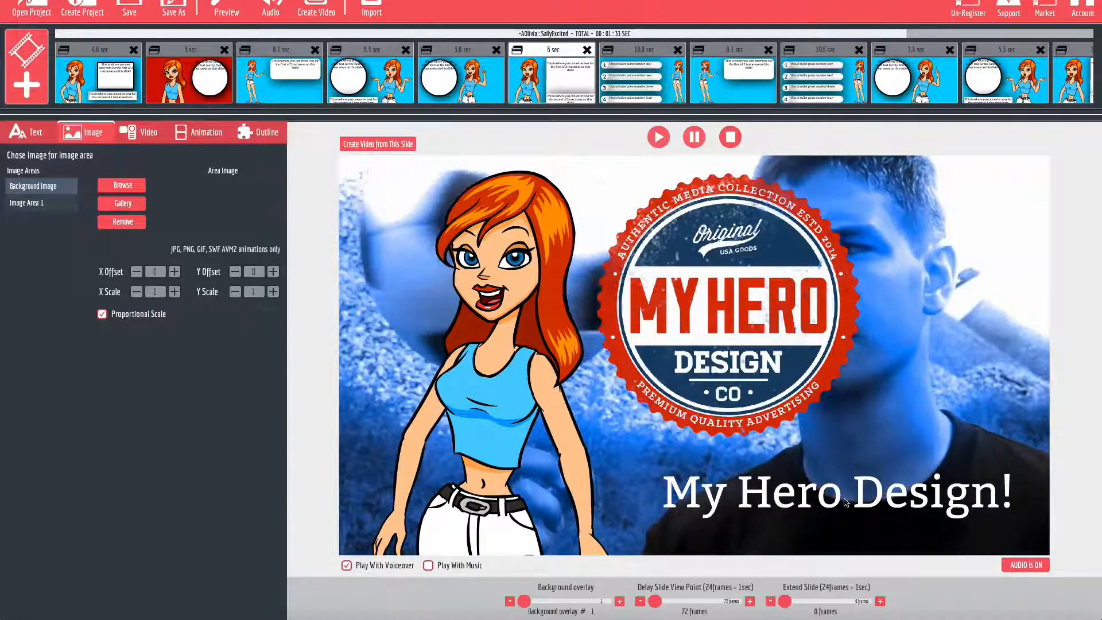
left_click(41, 202)
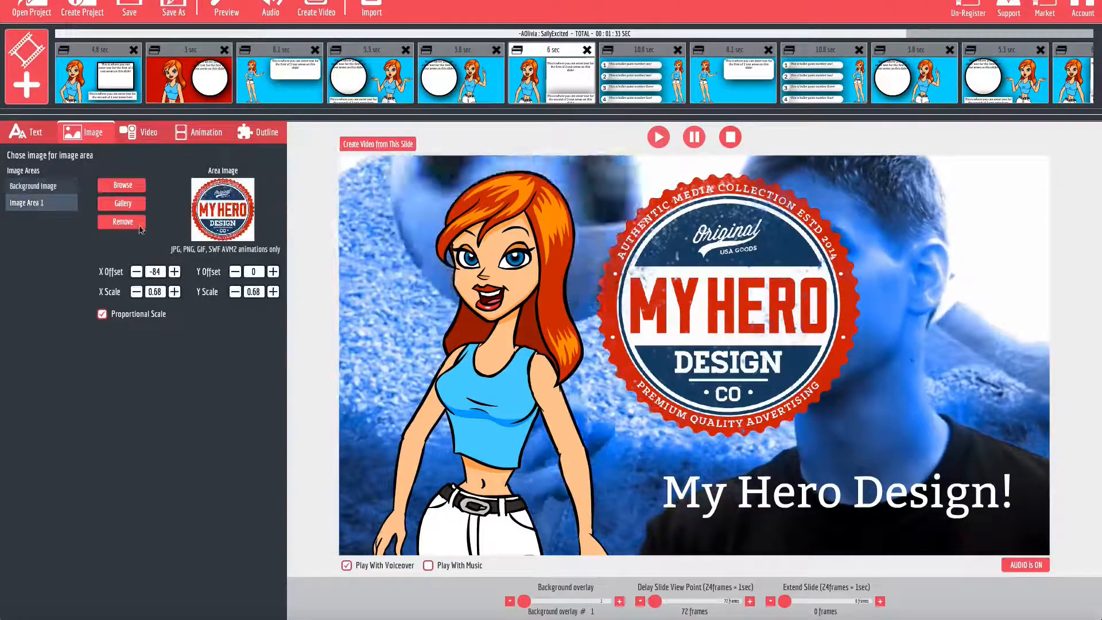
left_click(174, 272)
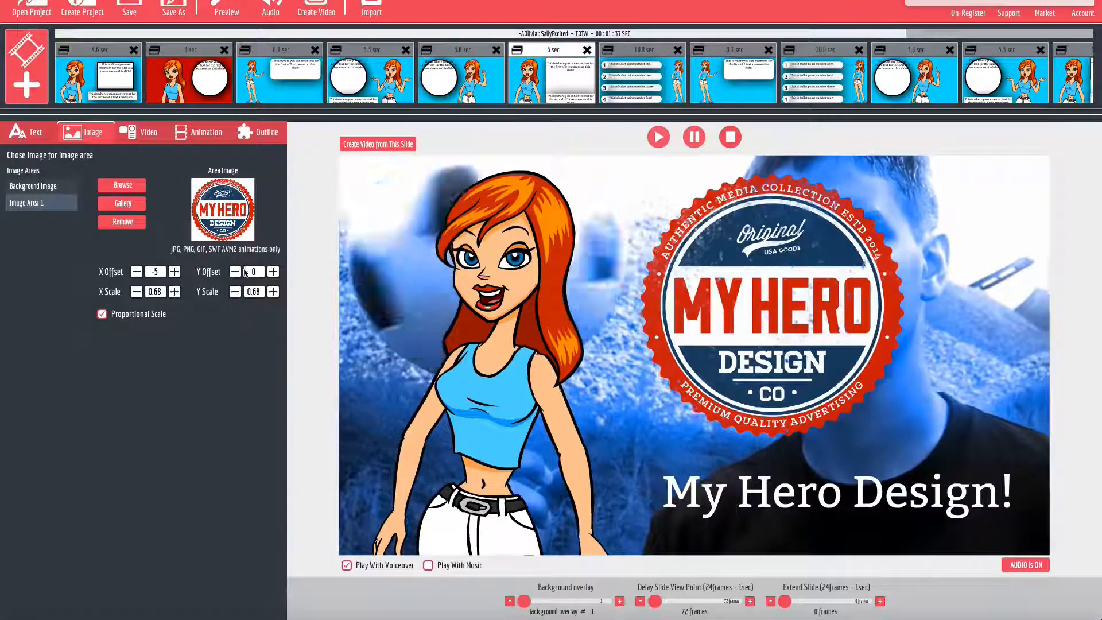
left_click(174, 272)
left_click(174, 272)
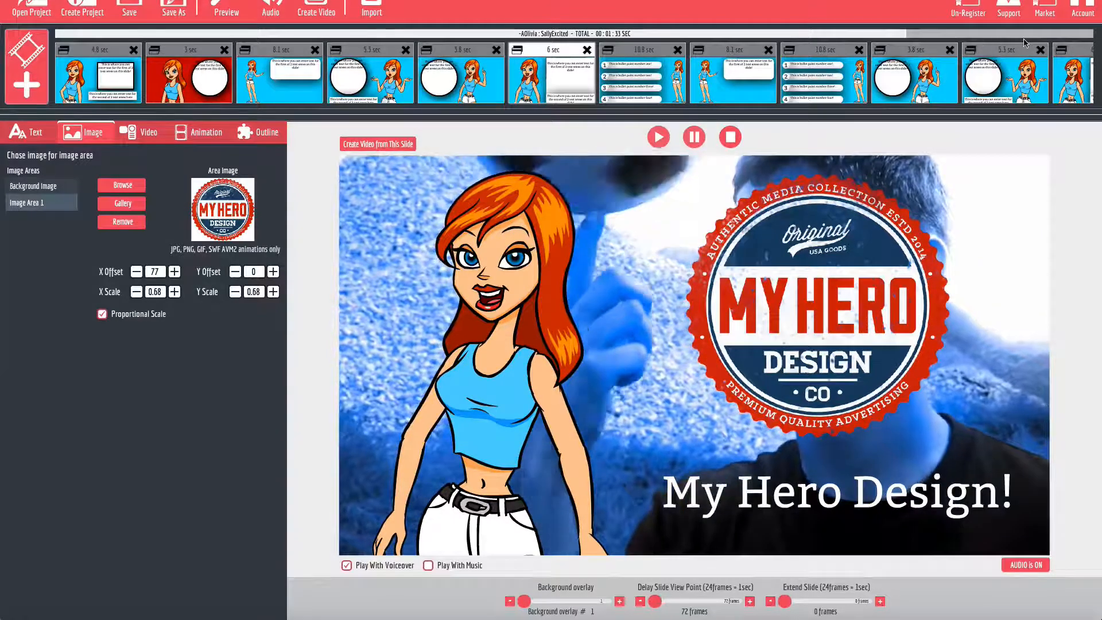
On the SallyFrustrated slide near the end of the project, turn Outline Area2 off and on again and recolor it black.
left_click_drag(892, 34, 1068, 42)
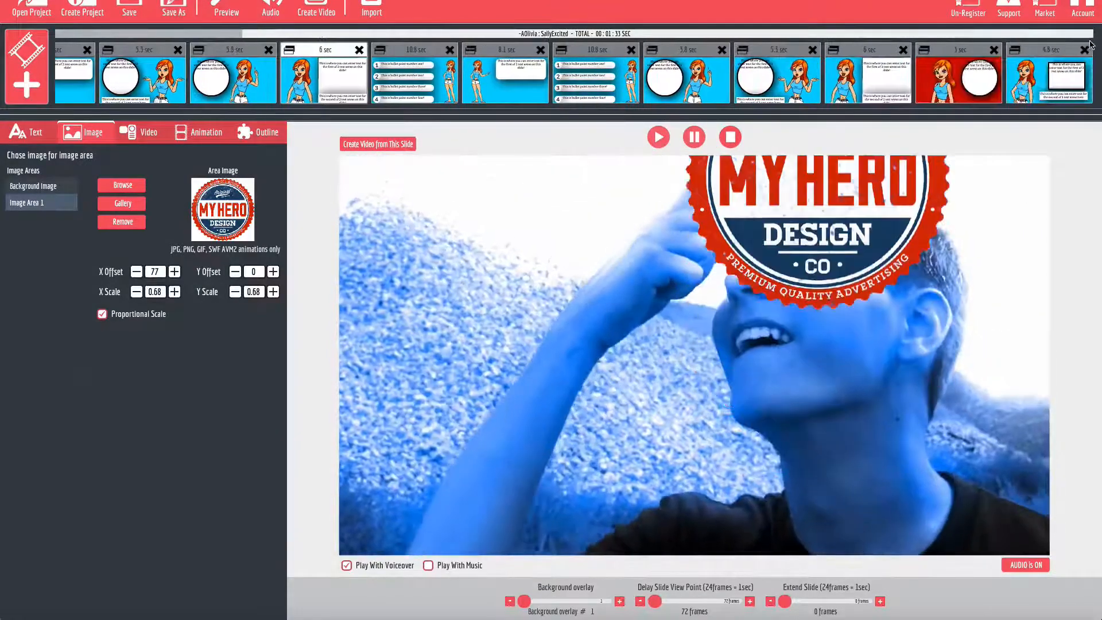
left_click(957, 75)
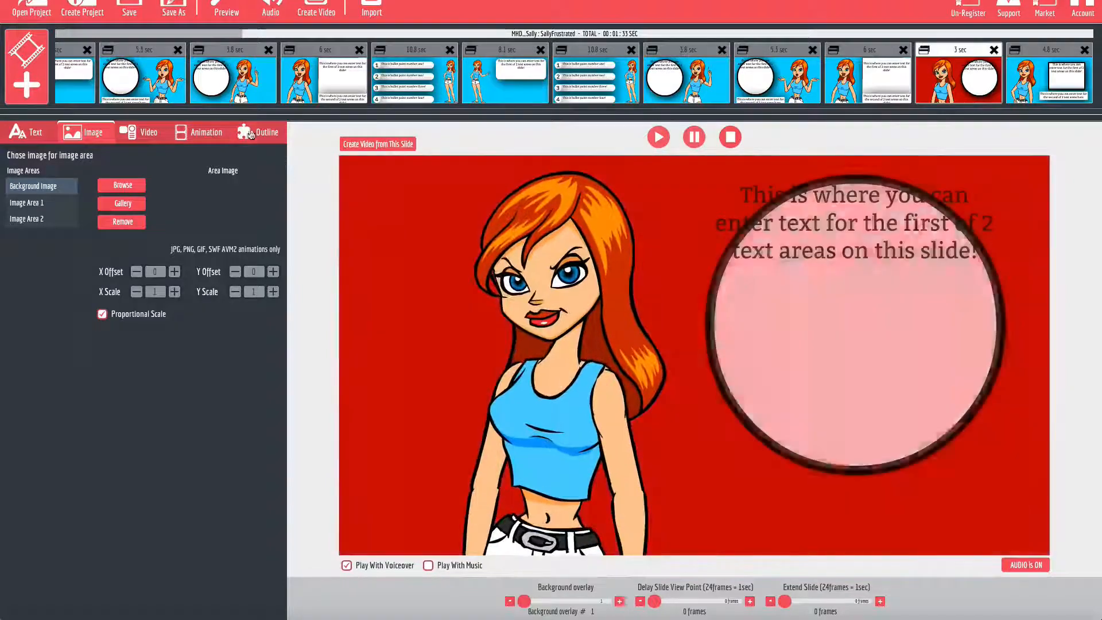
left_click(253, 132)
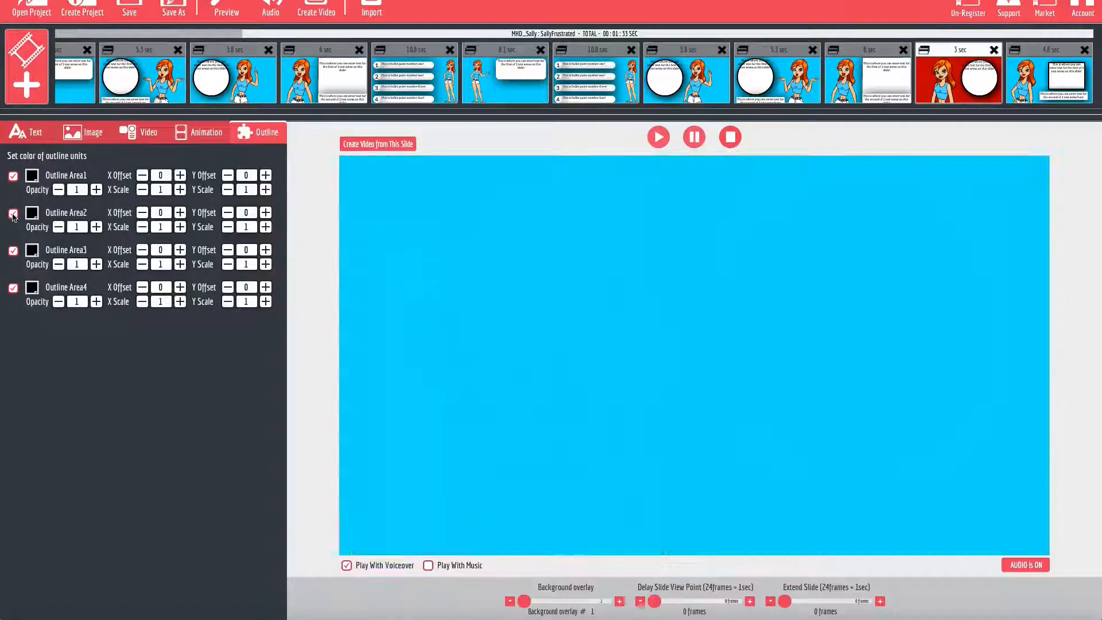
left_click(13, 214)
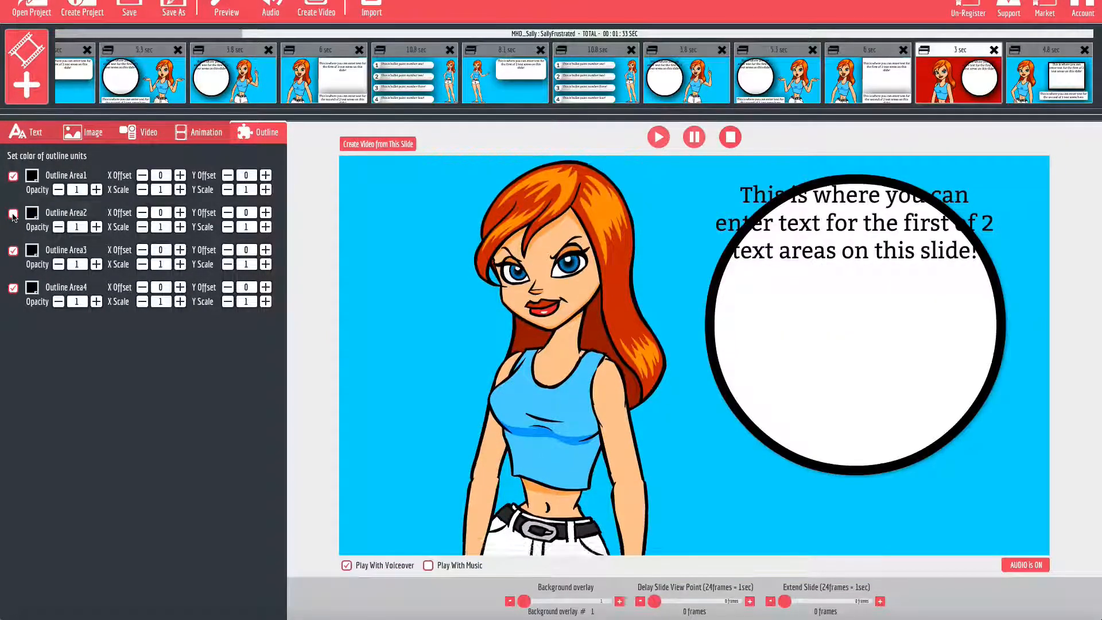
left_click(13, 214)
left_click(32, 212)
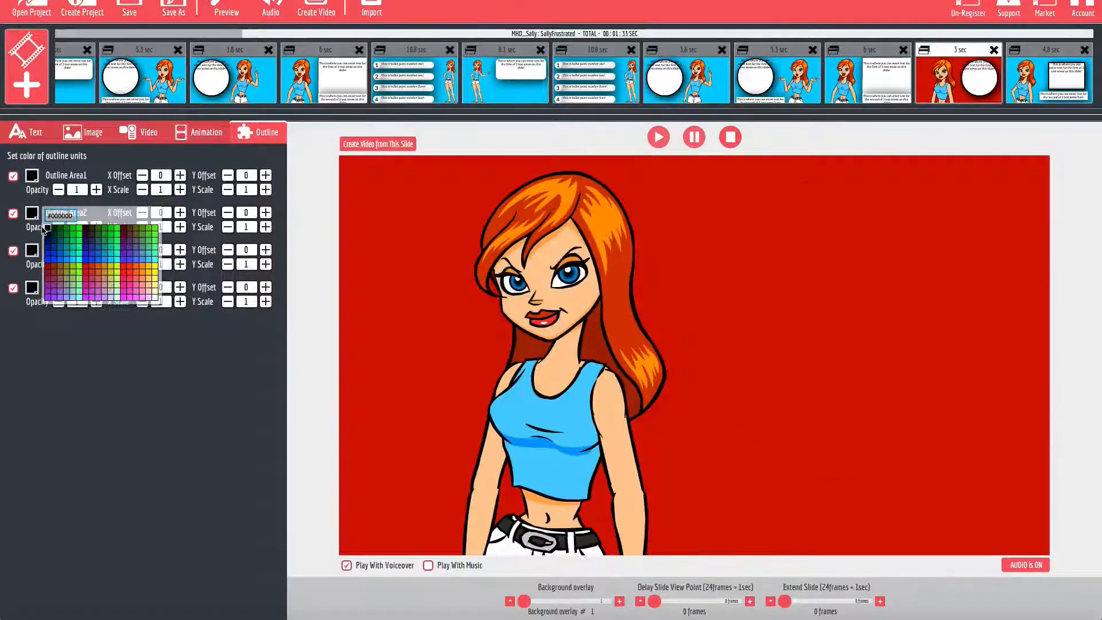
left_click(48, 229)
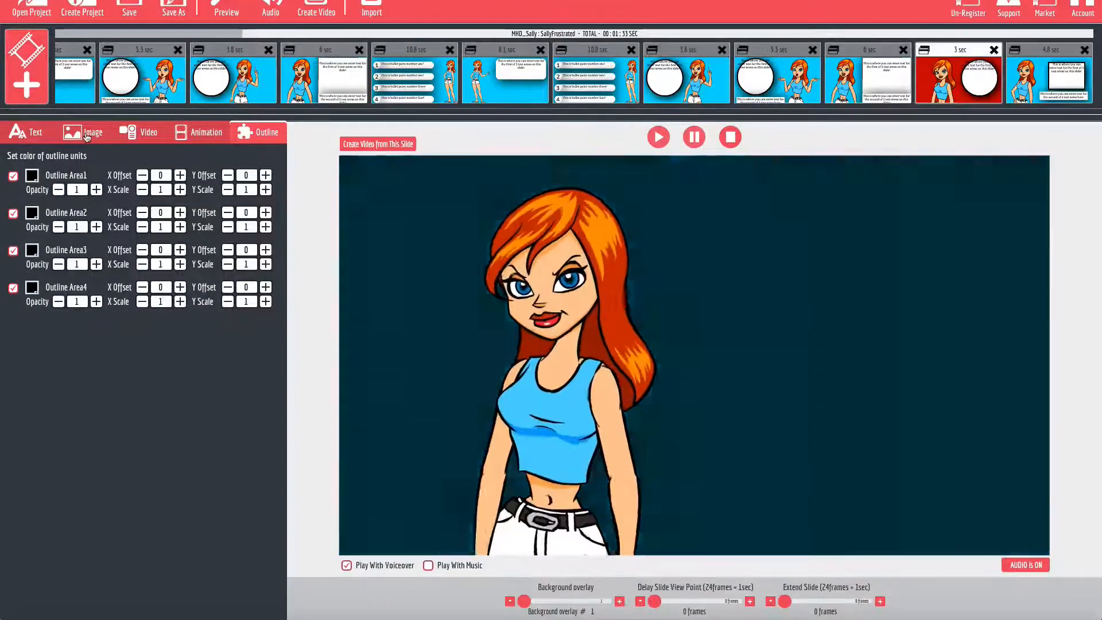
Load the red stage image from the StageBackgrounds folder in LostSlides1 as the SallyFrustrated slide's background image.
left_click(87, 136)
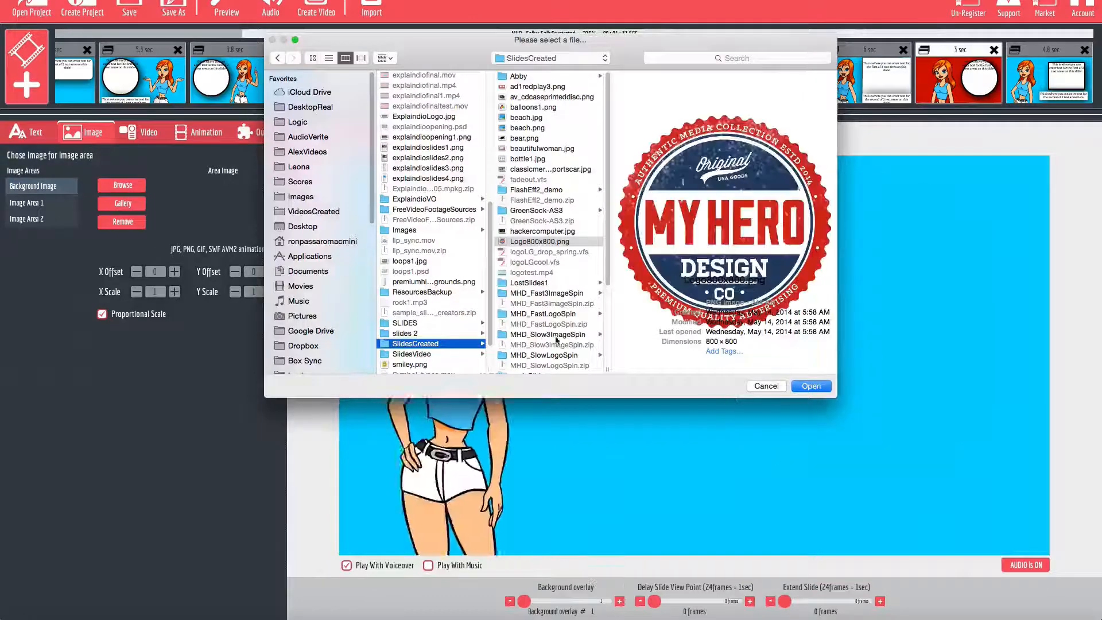
scroll(548, 298, "down", 5)
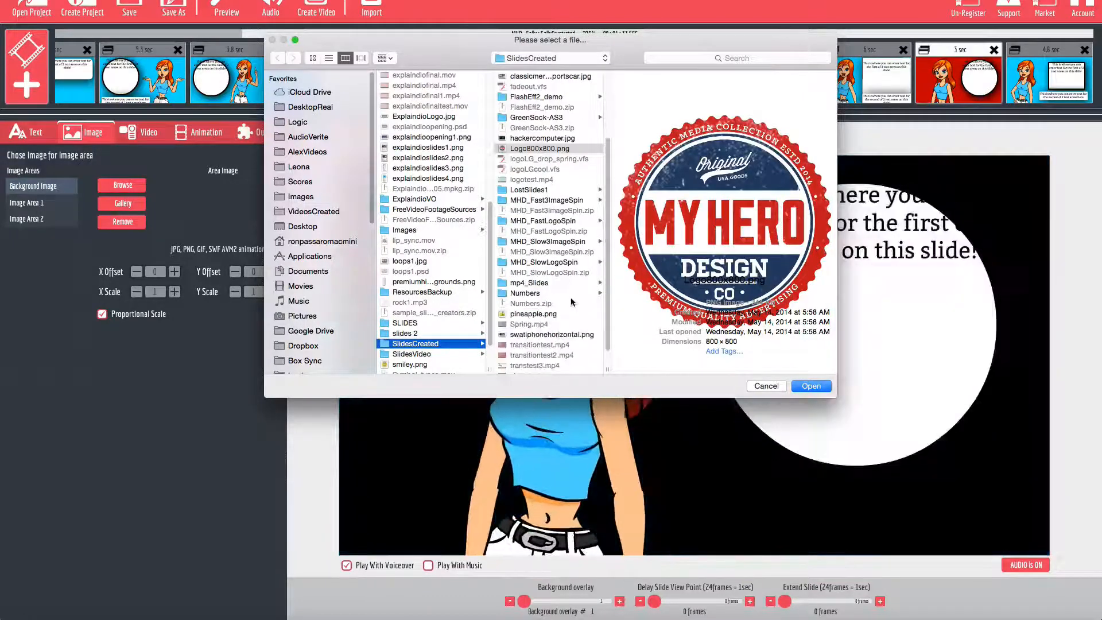
scroll(554, 321, "up", 5)
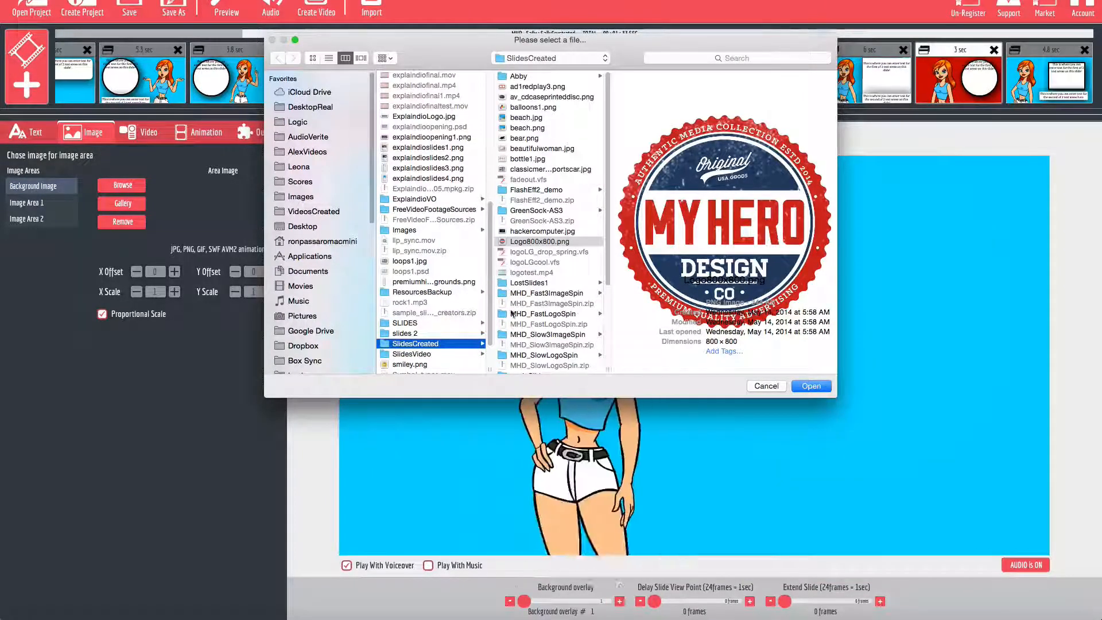
left_click(534, 282)
left_click(659, 303)
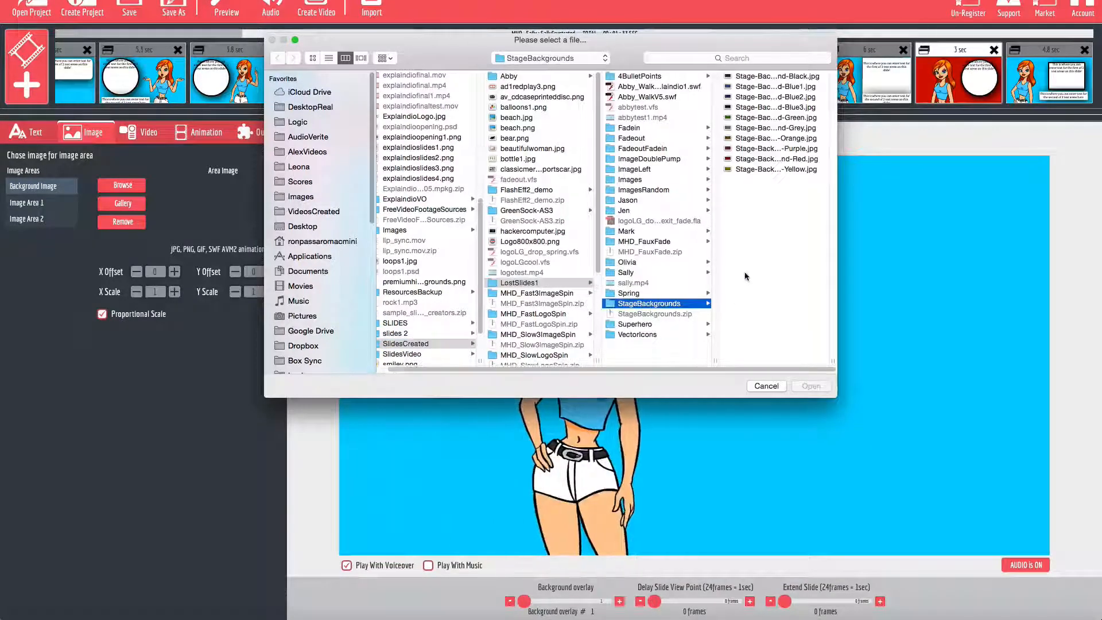
left_click(750, 156)
double_click(751, 156)
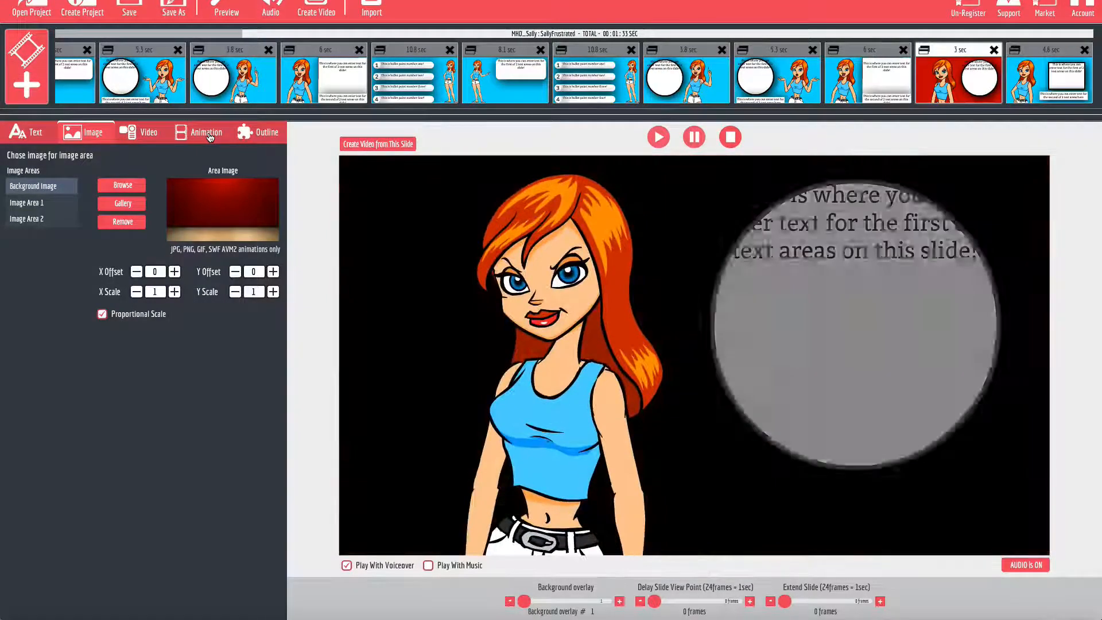
Turn off Outline Area2 on the SallyFrustrated slide.
left_click(209, 136)
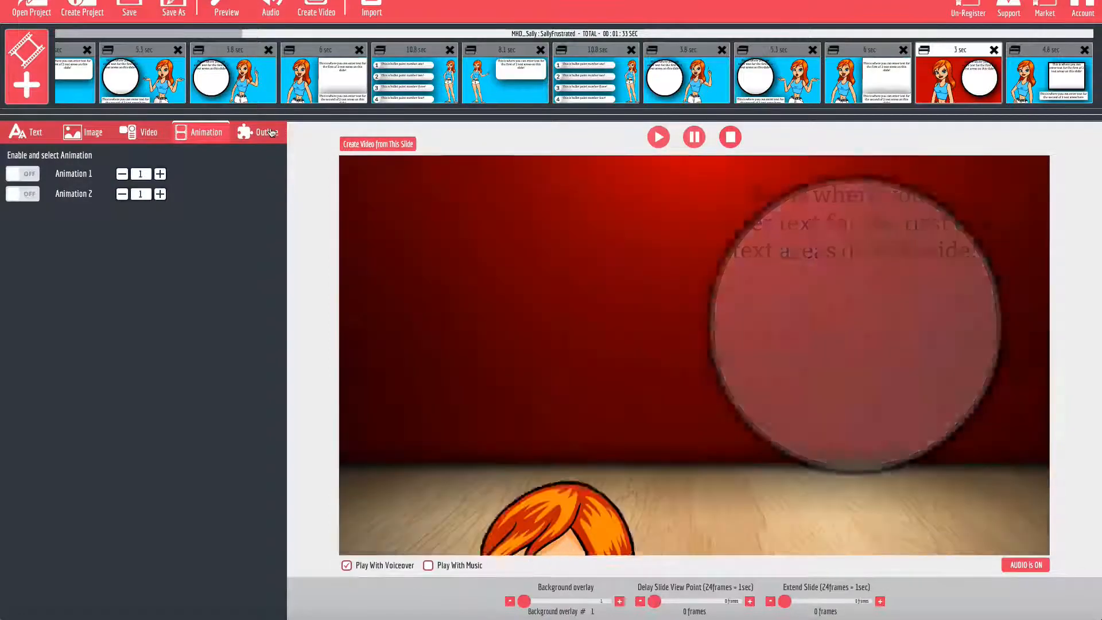
left_click(259, 132)
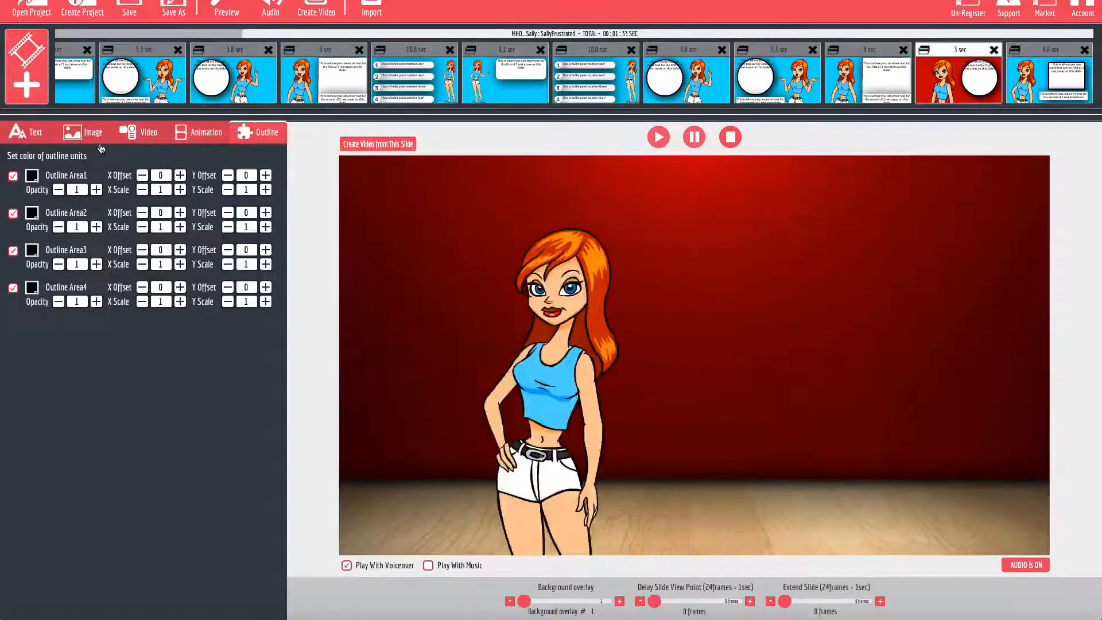
left_click(13, 214)
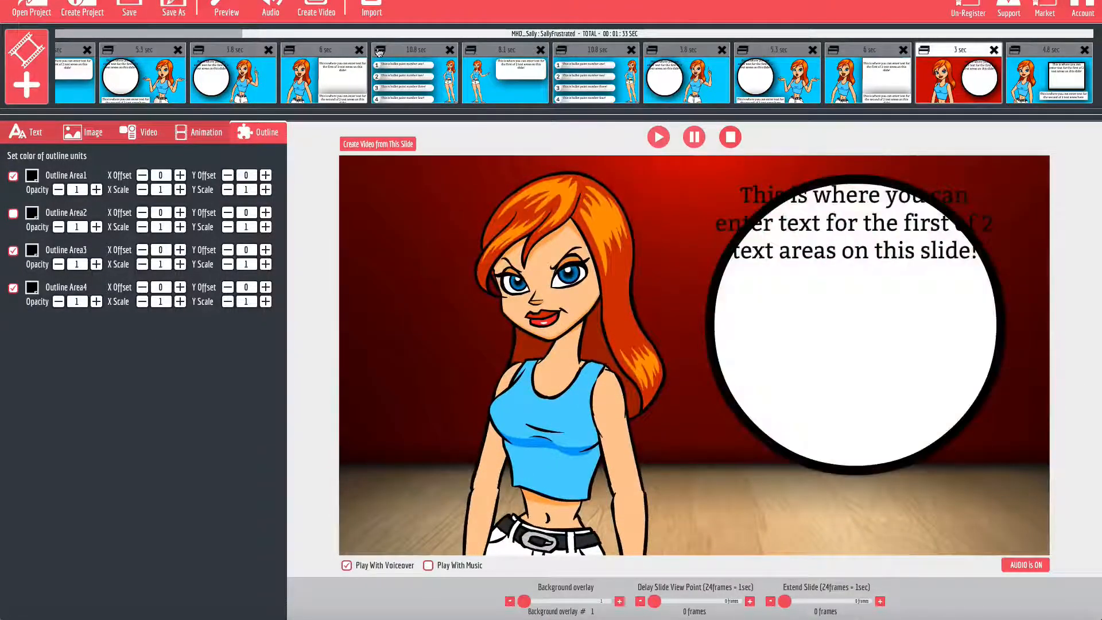
View the earlier customized SallyFrustrated slide near the start of the project.
left_click_drag(397, 35, 198, 34)
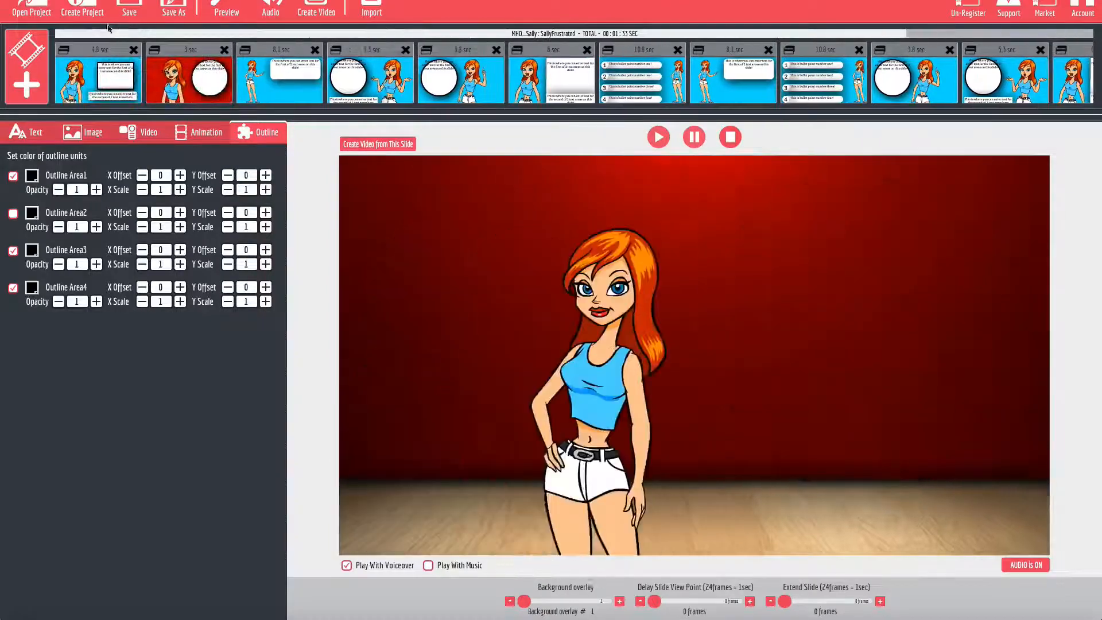
left_click(190, 80)
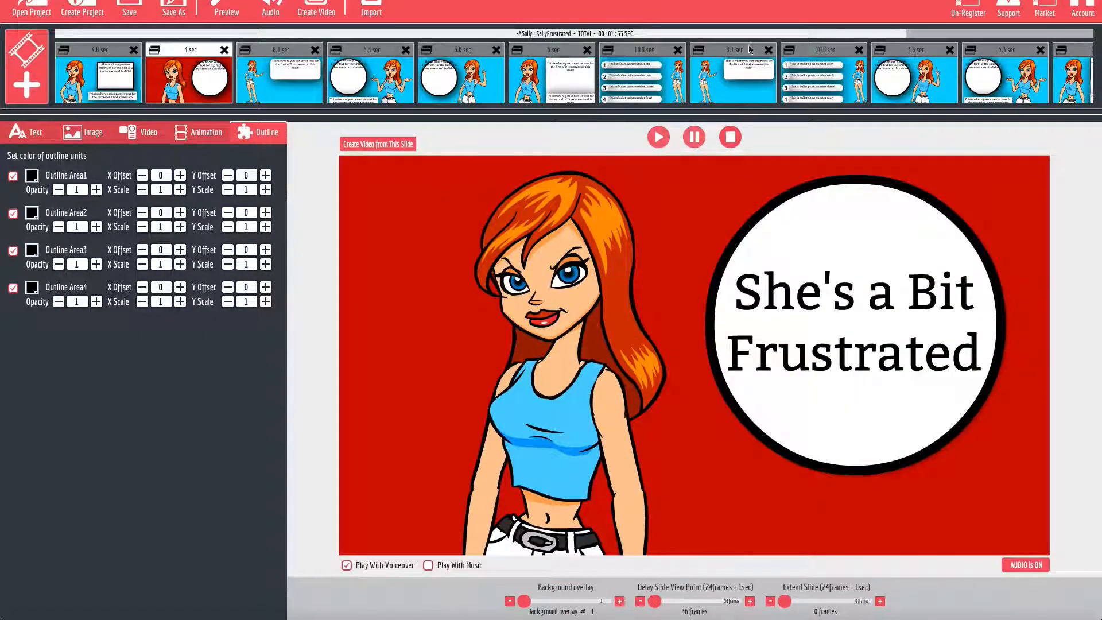
Open the last slide, SallyHello, and set its slide view point delay to about 4167 frames.
left_click_drag(749, 34, 946, 36)
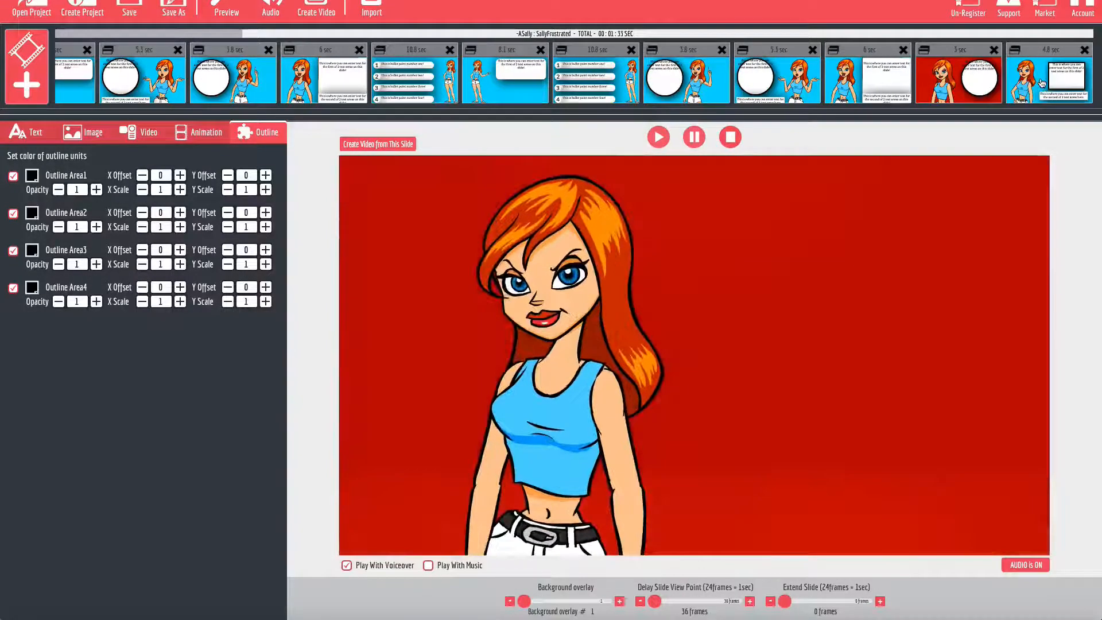
left_click(1038, 85)
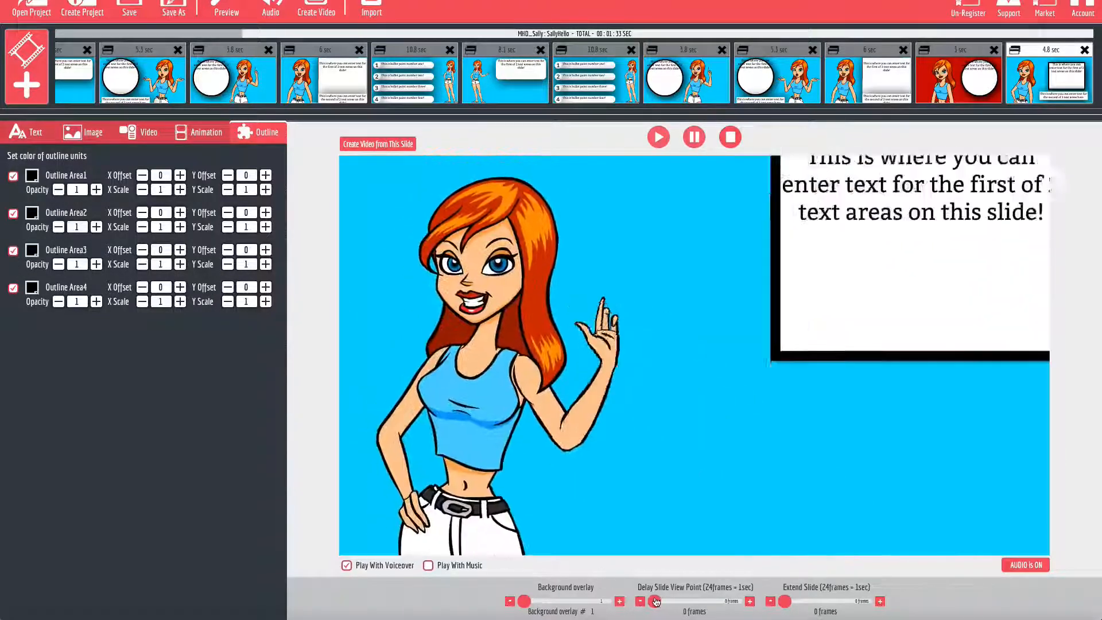
left_click_drag(654, 601, 688, 601)
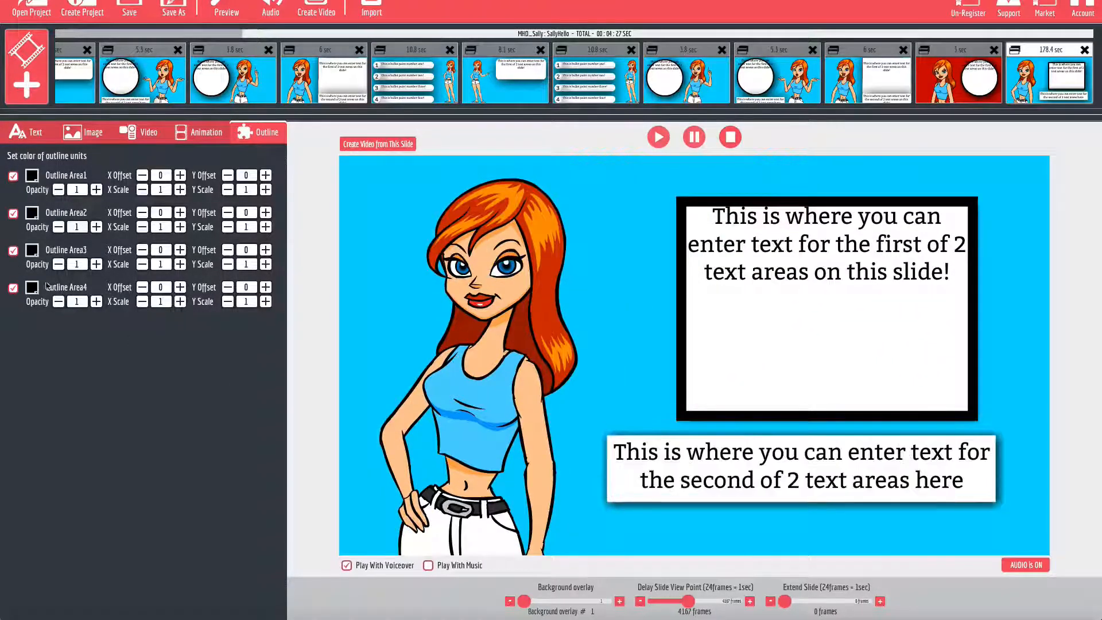
Turn off Outline Area3 and repeat the placeholder sentence on a second line of Text Area 1.
left_click(13, 251)
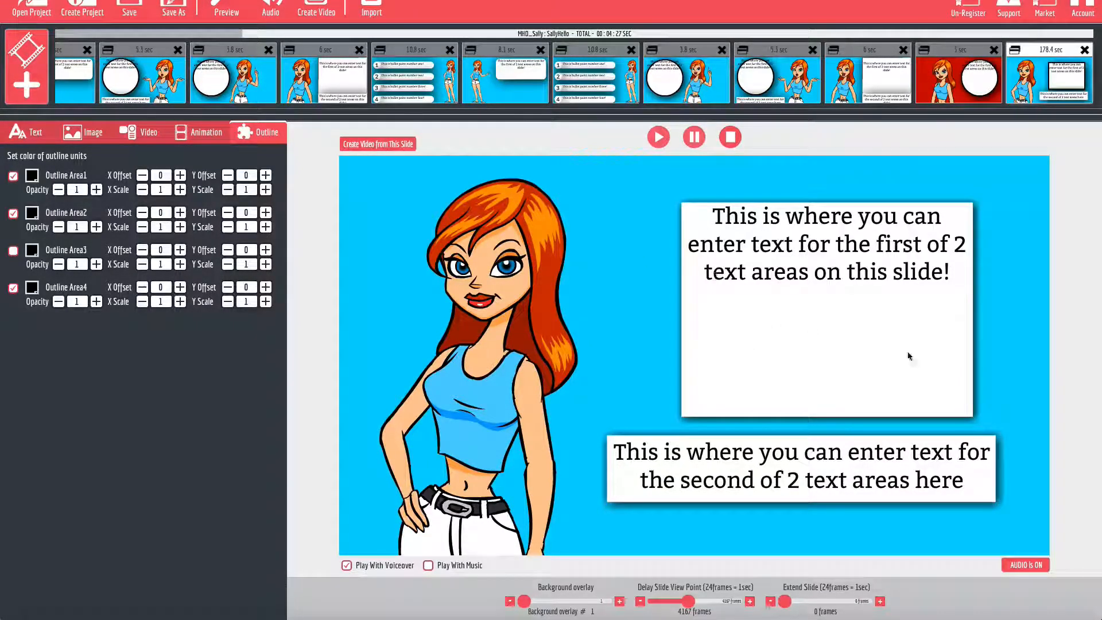
left_click(27, 135)
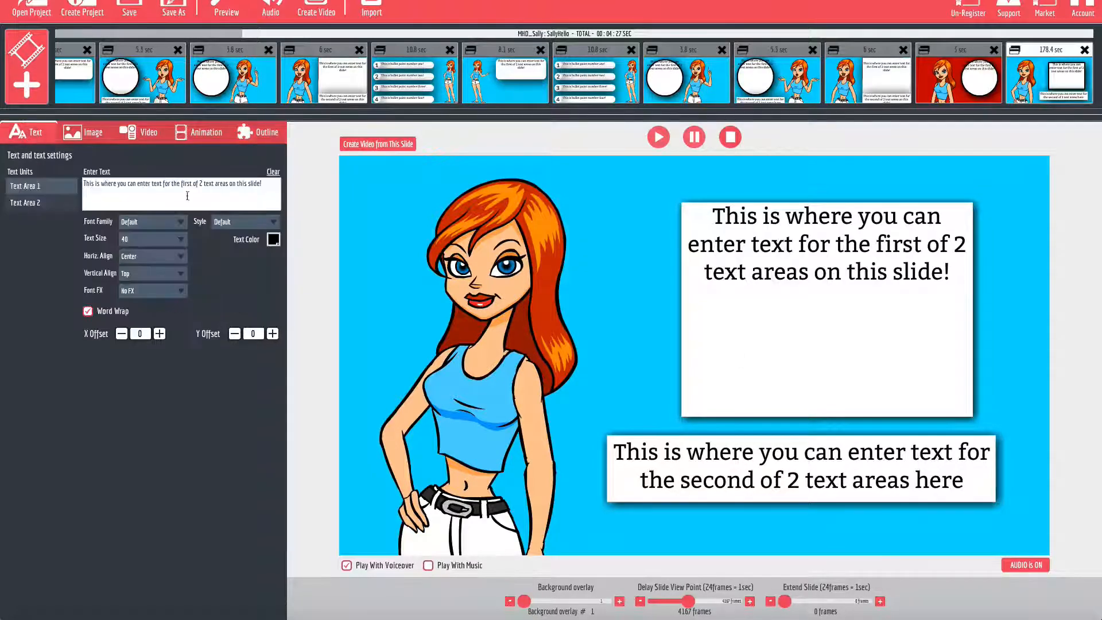
left_click(271, 184)
type("This is where you can enter text for the first of 2 text areas on this slide!")
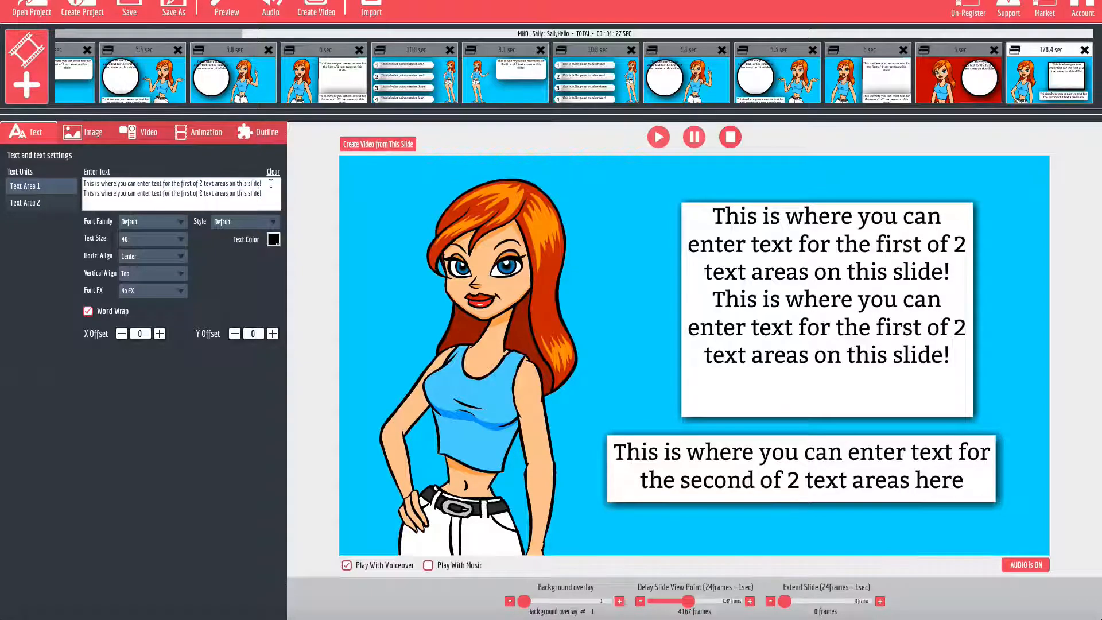
Adjust the Y offset of Text Area 1 so its text sits slightly lower in the white box.
left_click(272, 333)
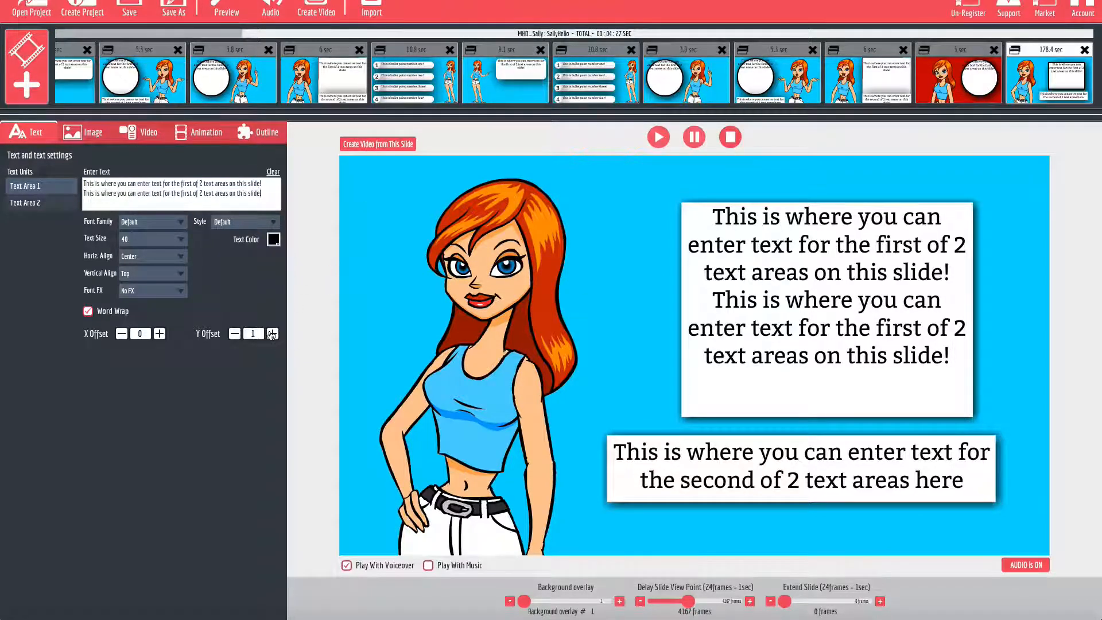
left_click(272, 334)
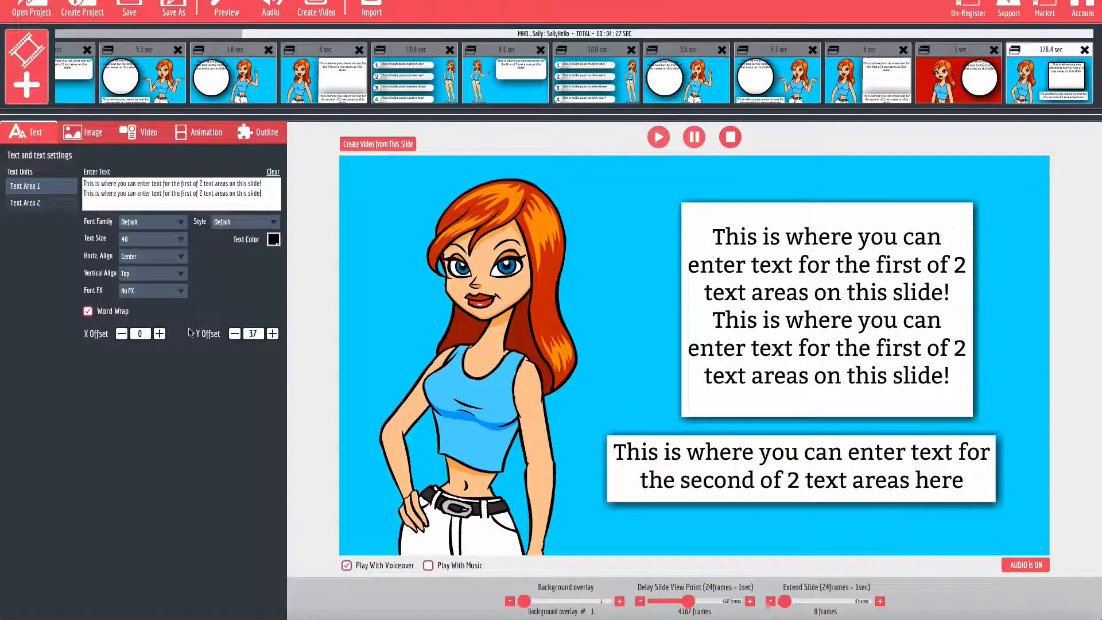
left_click(235, 334)
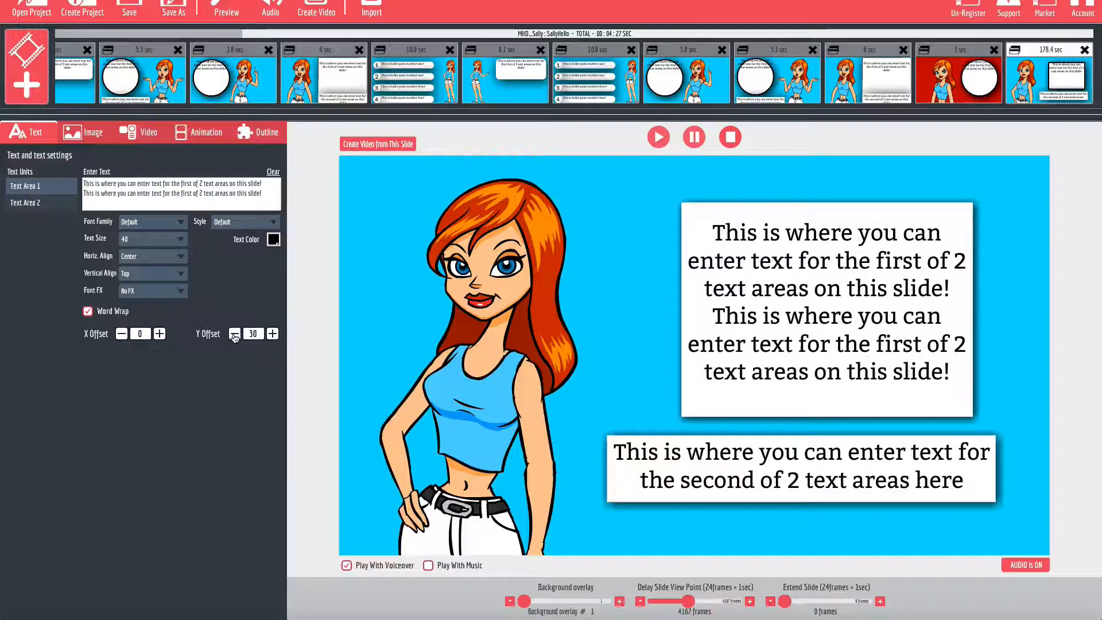
Reduce Outline Area2's Y scale to 0.96 and restore it to 1.
left_click(256, 134)
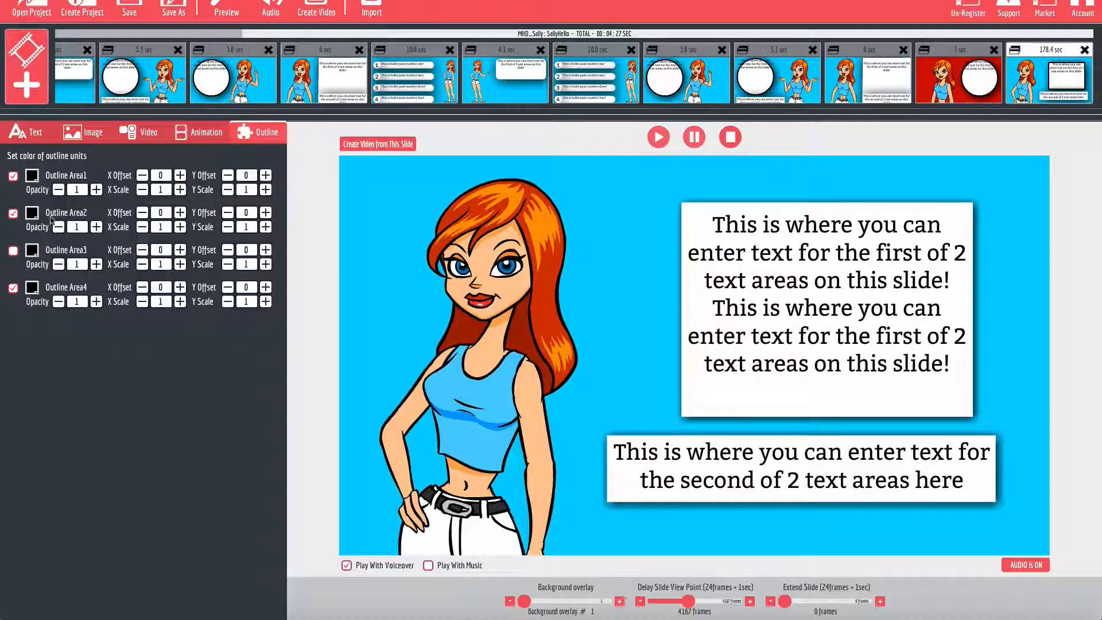
left_click(228, 228)
left_click(227, 228)
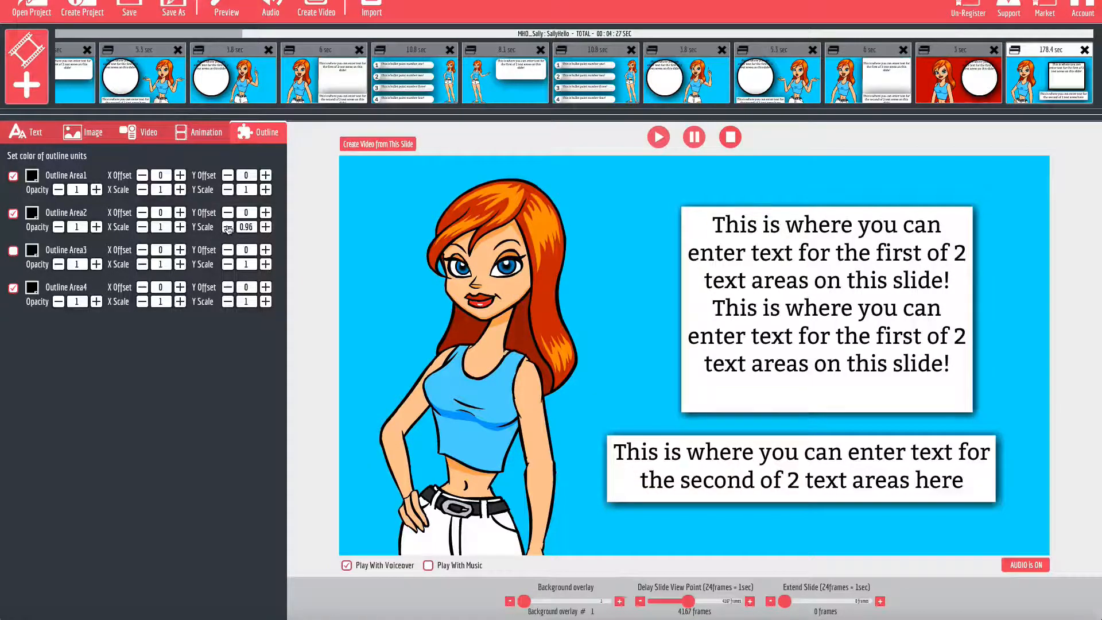
left_click(265, 228)
left_click(265, 227)
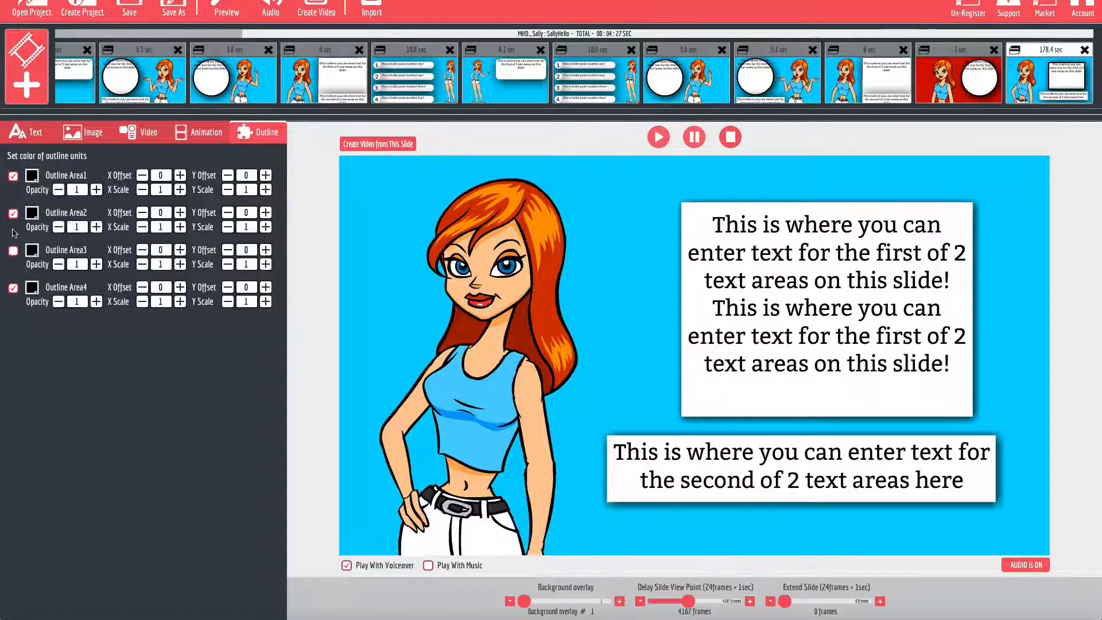
Turn Outline Area3 back on and recolor it red.
left_click(13, 251)
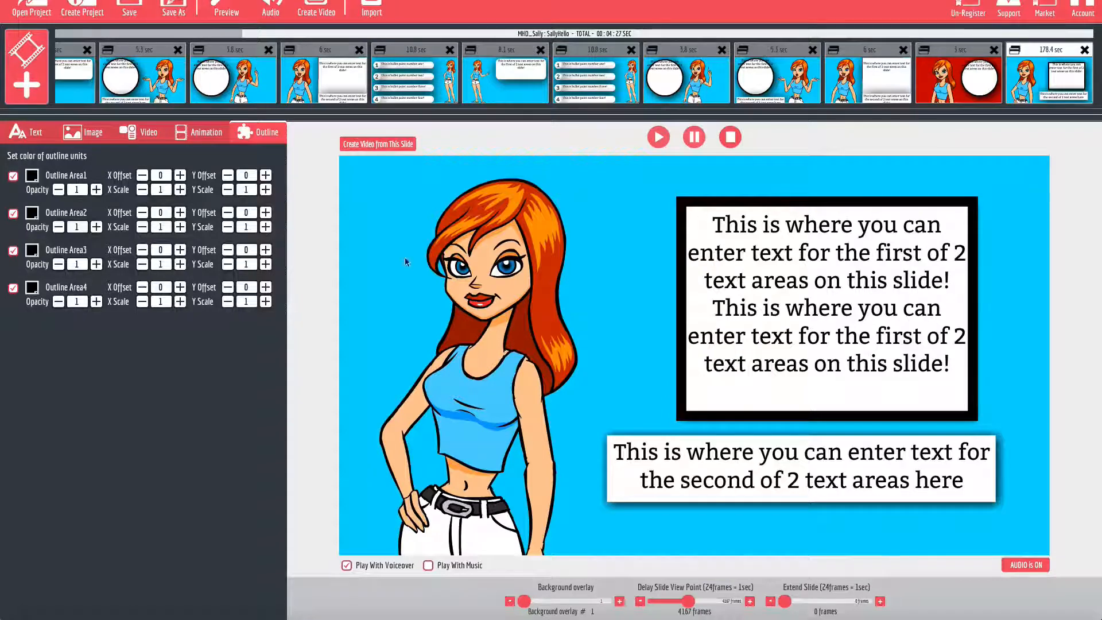
left_click(32, 250)
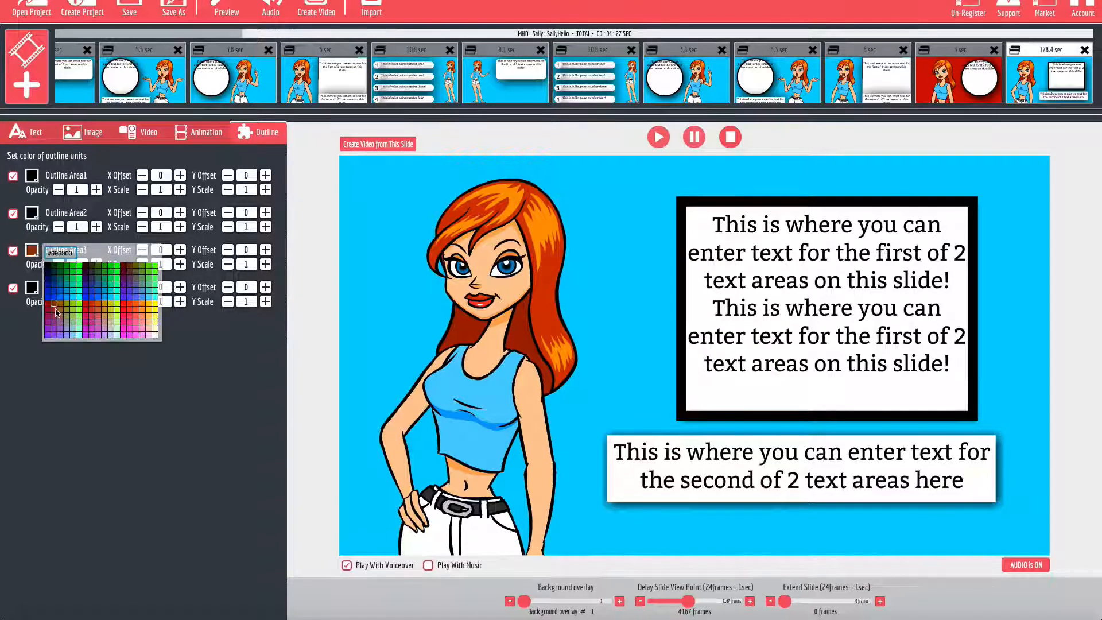
left_click(85, 304)
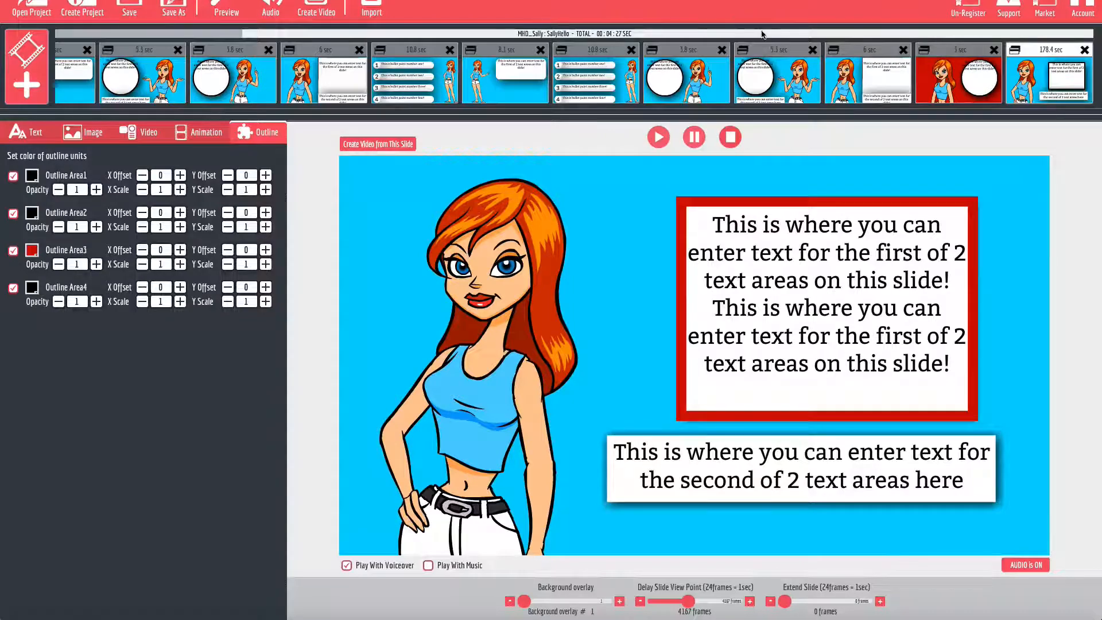
View the customized SallyHello slide at the start of the project.
left_click_drag(761, 34, 463, 30)
left_click(127, 79)
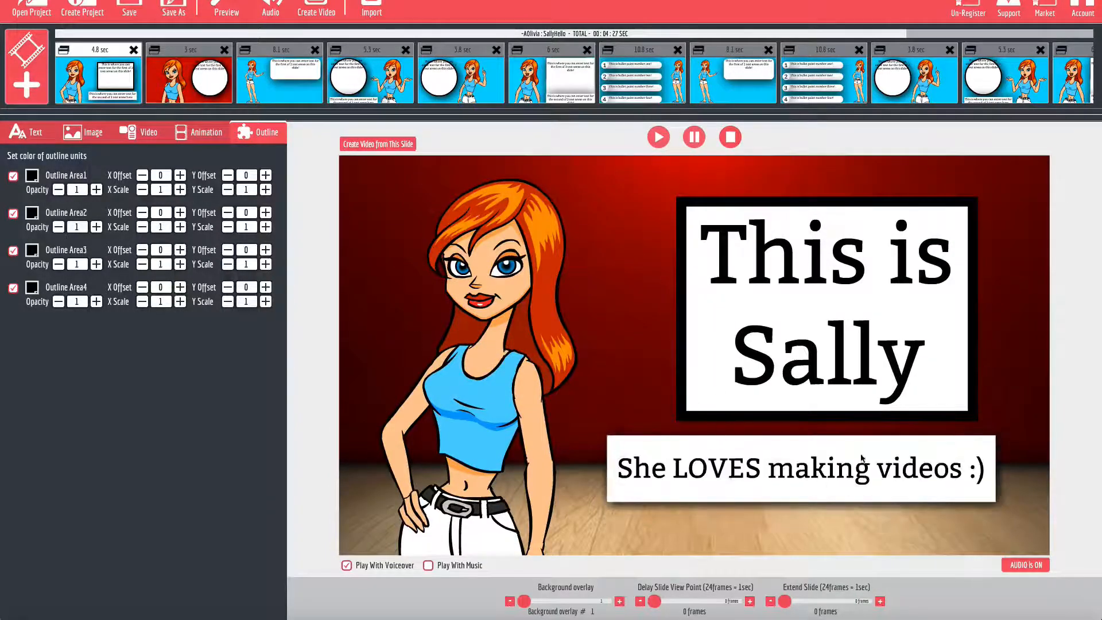
Recolor Outline Area2 yellow on the final SallyHello slide of the project.
left_click_drag(874, 34, 1061, 35)
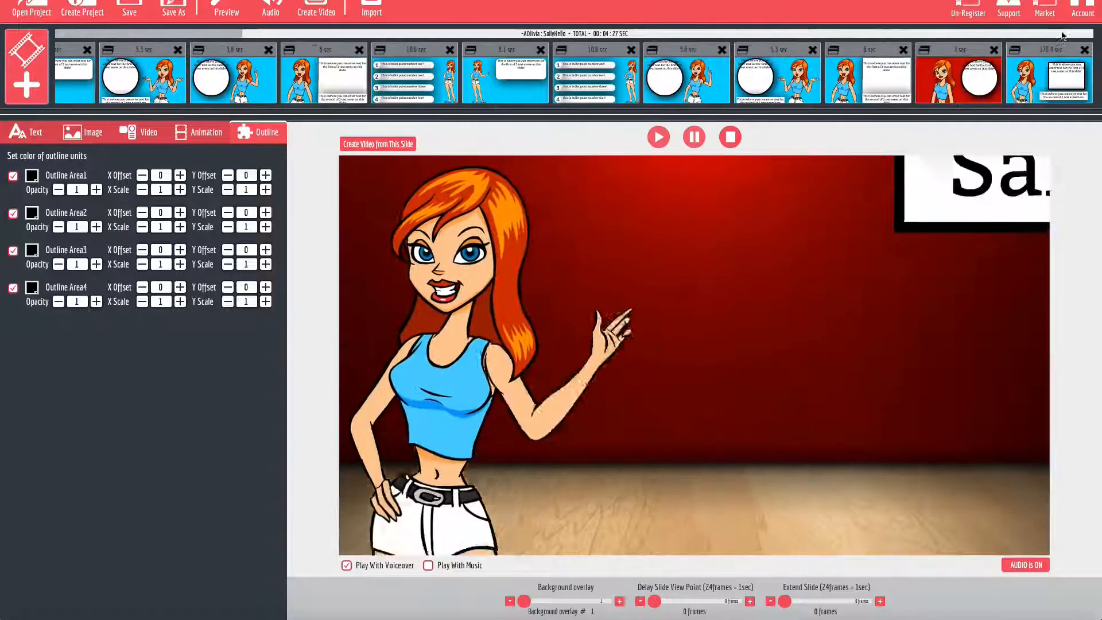
left_click(1052, 75)
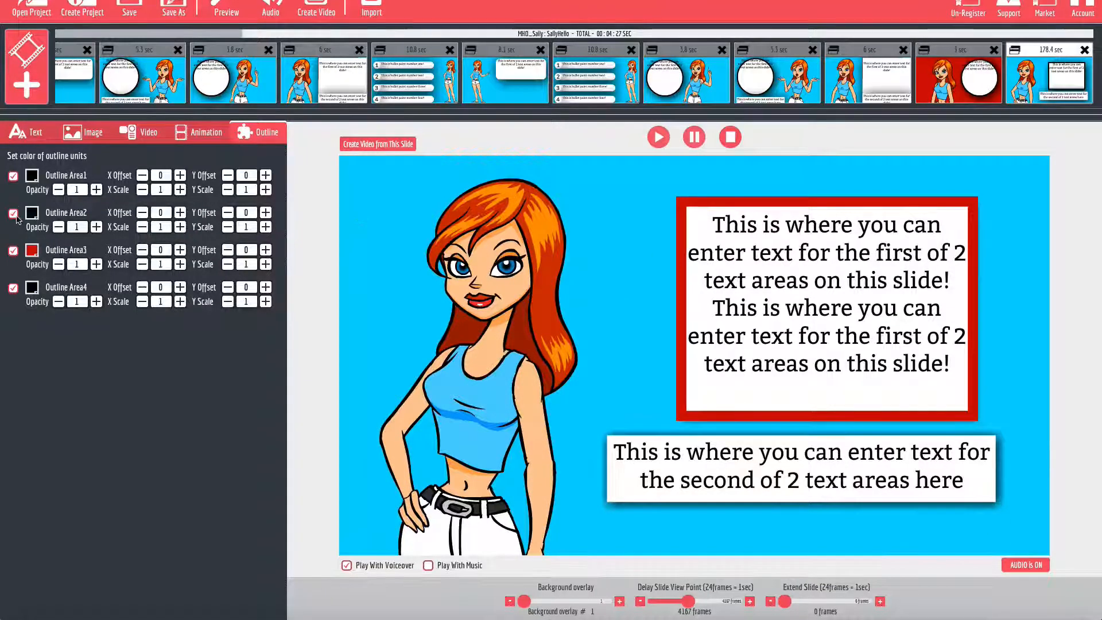
left_click(37, 218)
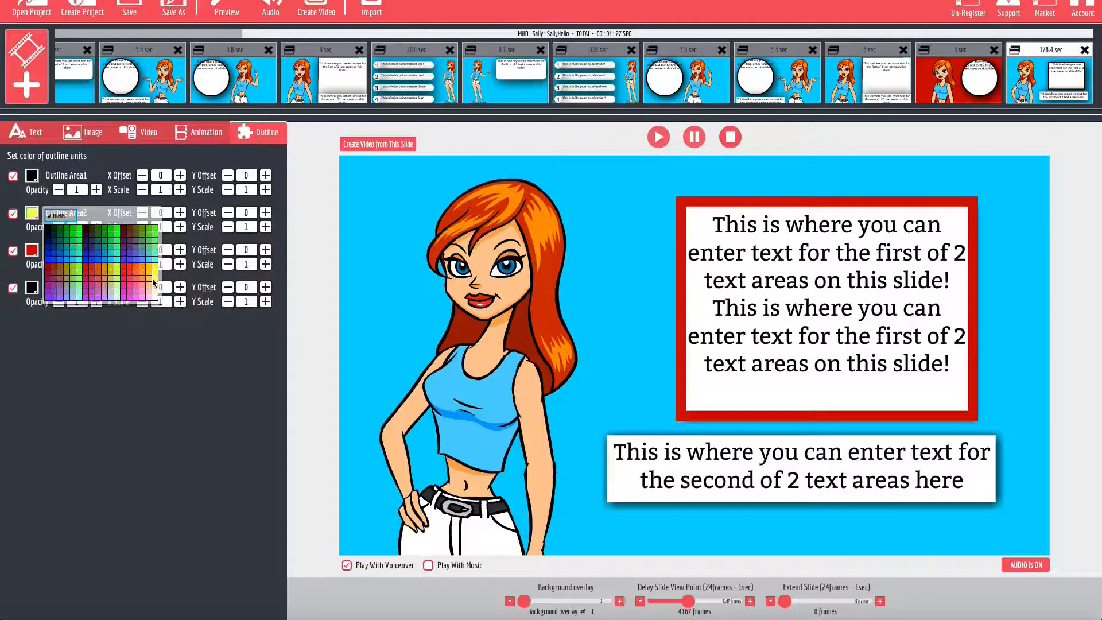
left_click(154, 283)
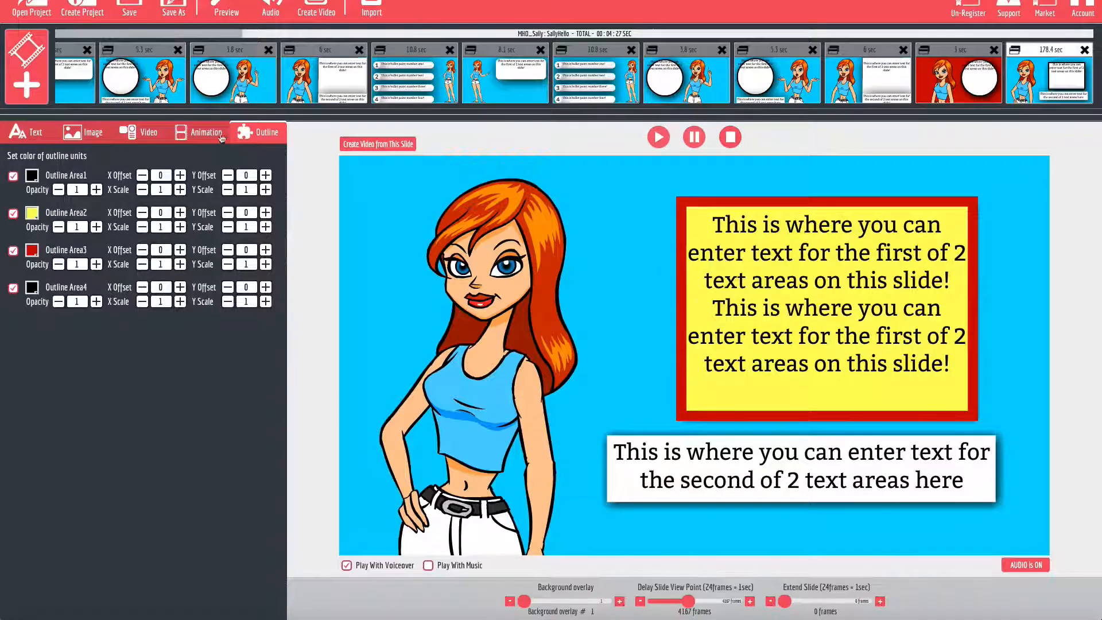
Recolor the text of Text Area 1 blue and restore it to black.
left_click(34, 134)
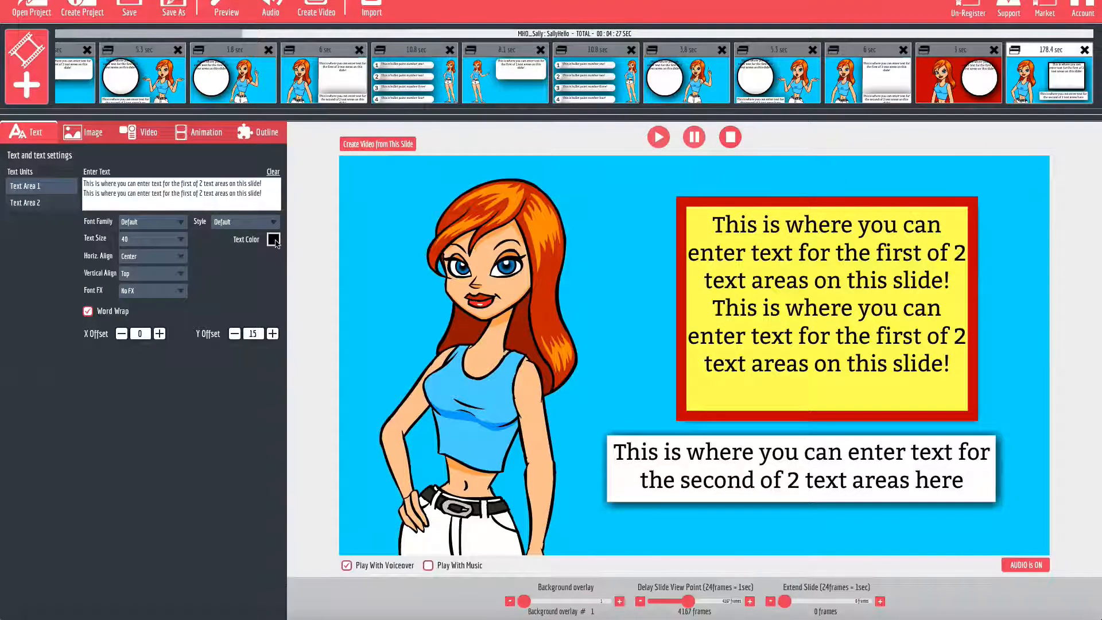
left_click(274, 241)
left_click(327, 288)
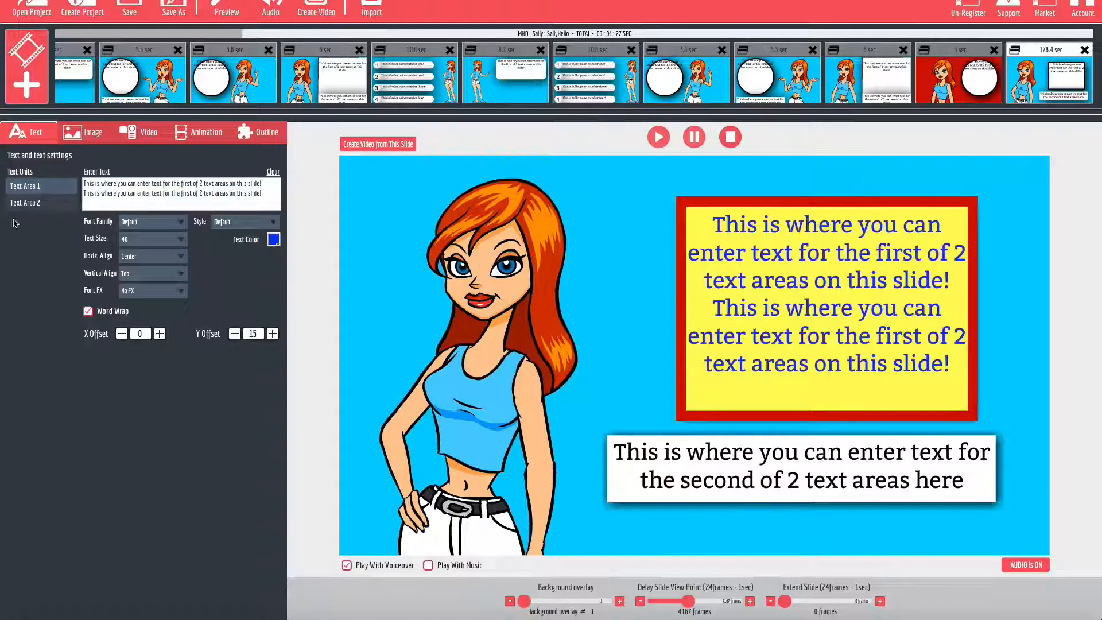
left_click(31, 205)
left_click(31, 191)
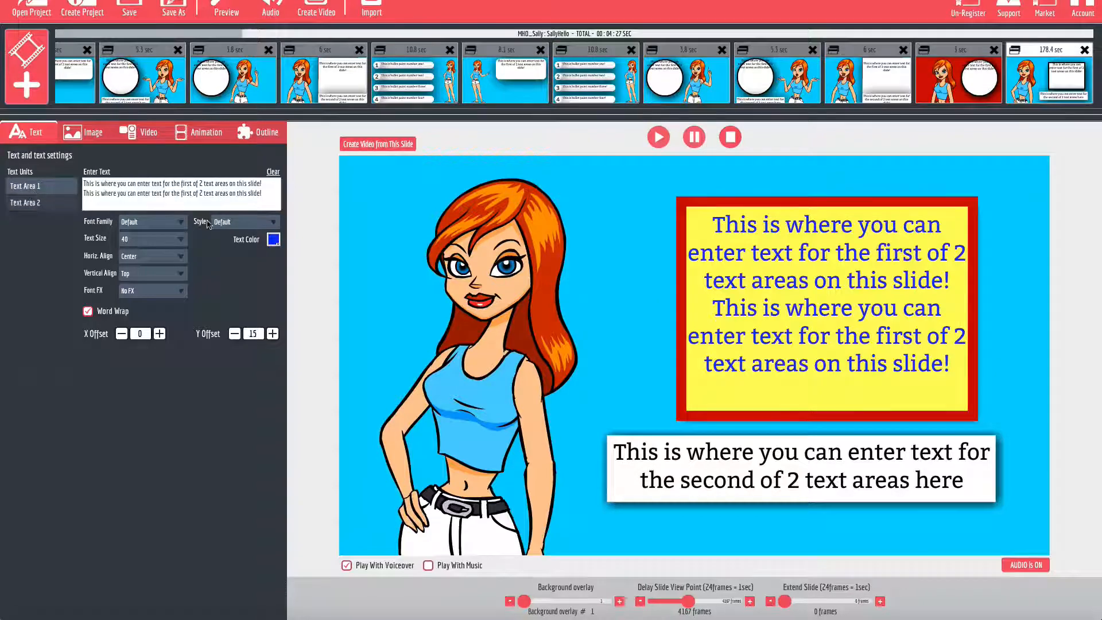
left_click(272, 244)
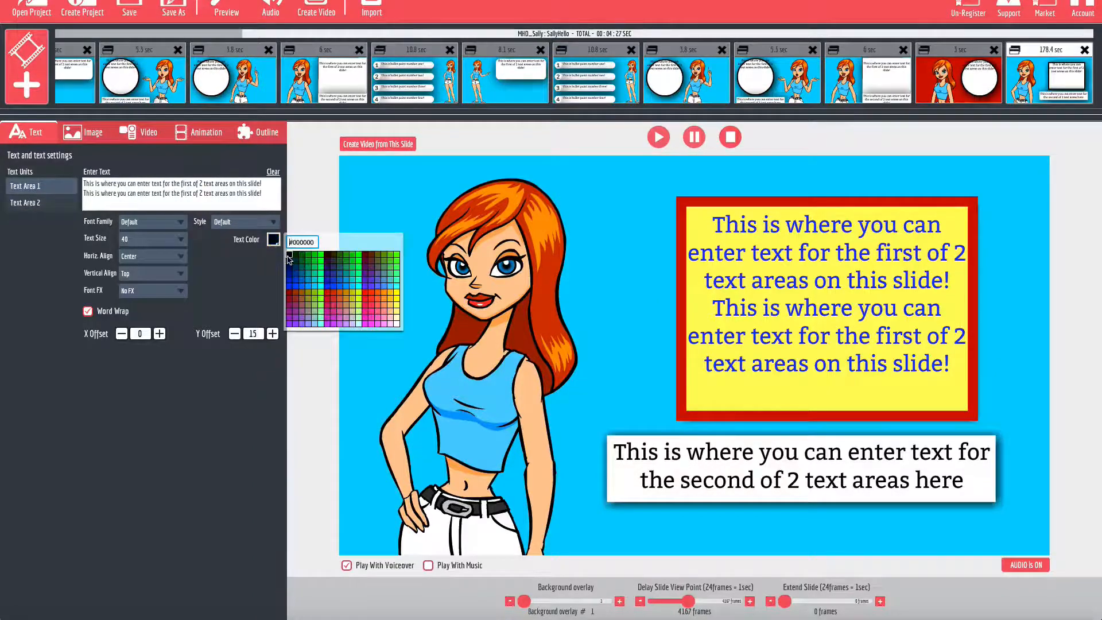
left_click(289, 259)
Turn Outline Area4 off and back on, and recolor it brown.
left_click(38, 207)
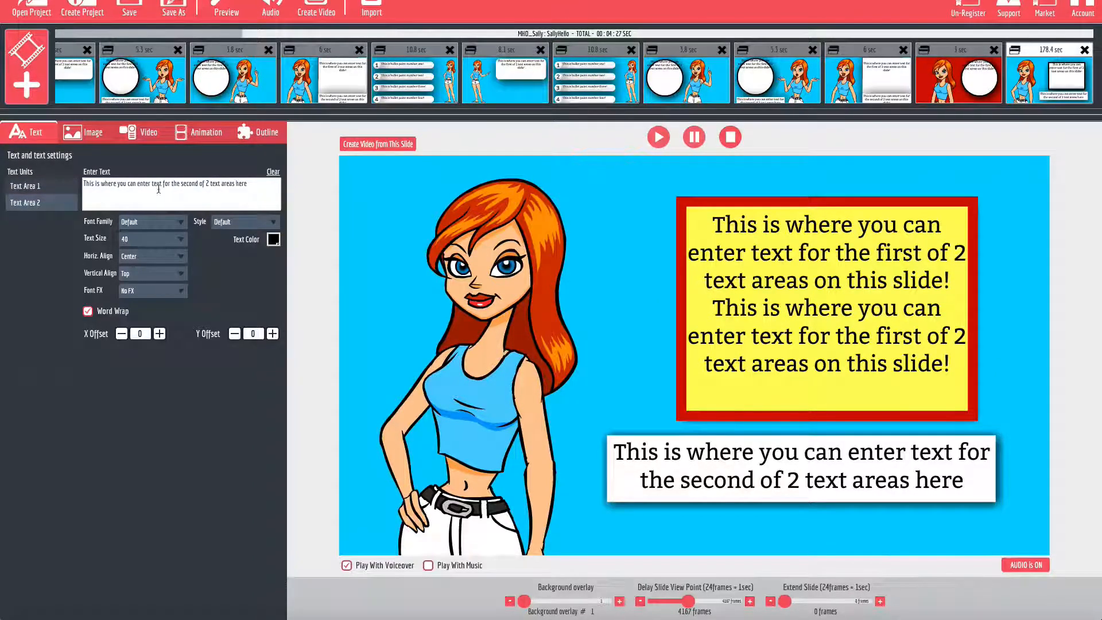
left_click(238, 132)
left_click(13, 287)
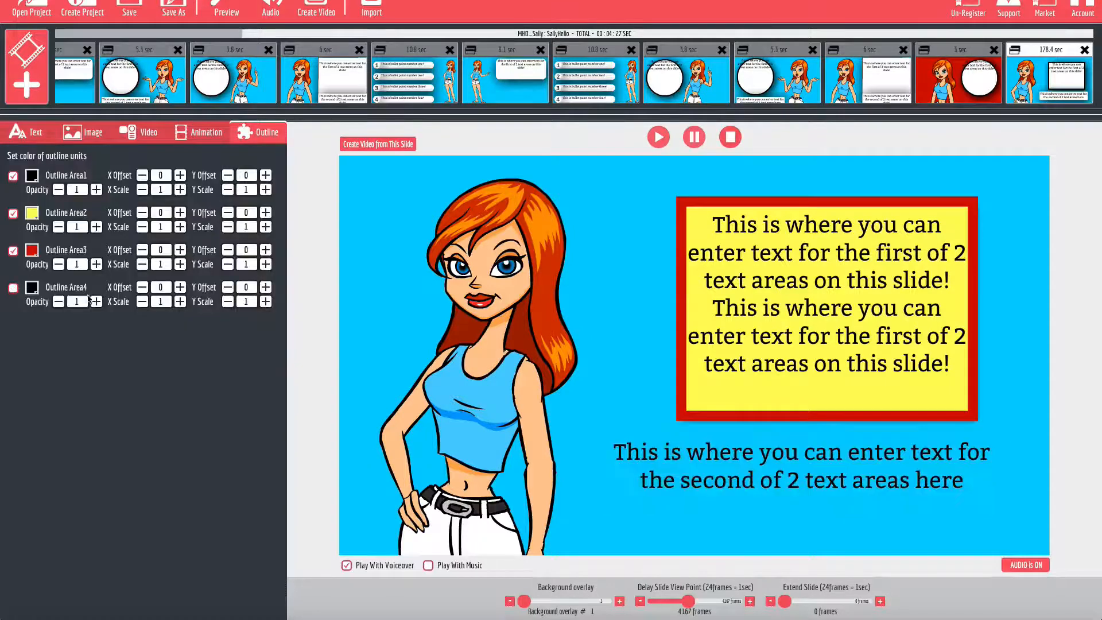
left_click(13, 288)
left_click(32, 288)
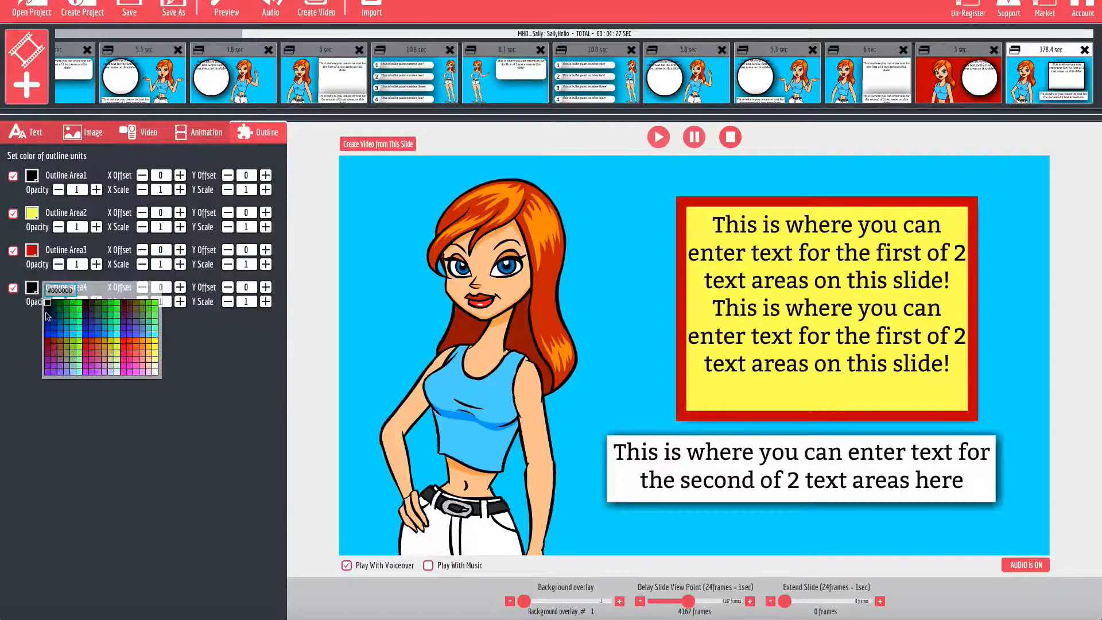
left_click(54, 342)
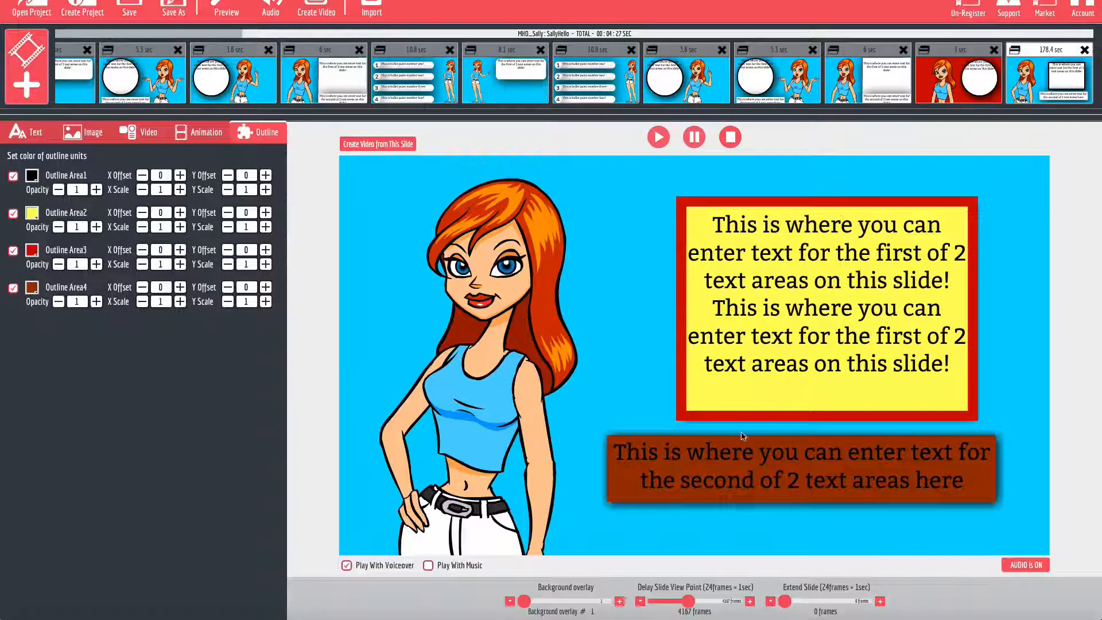
Set the text color of Text Area 2 to white.
left_click(26, 137)
left_click(275, 239)
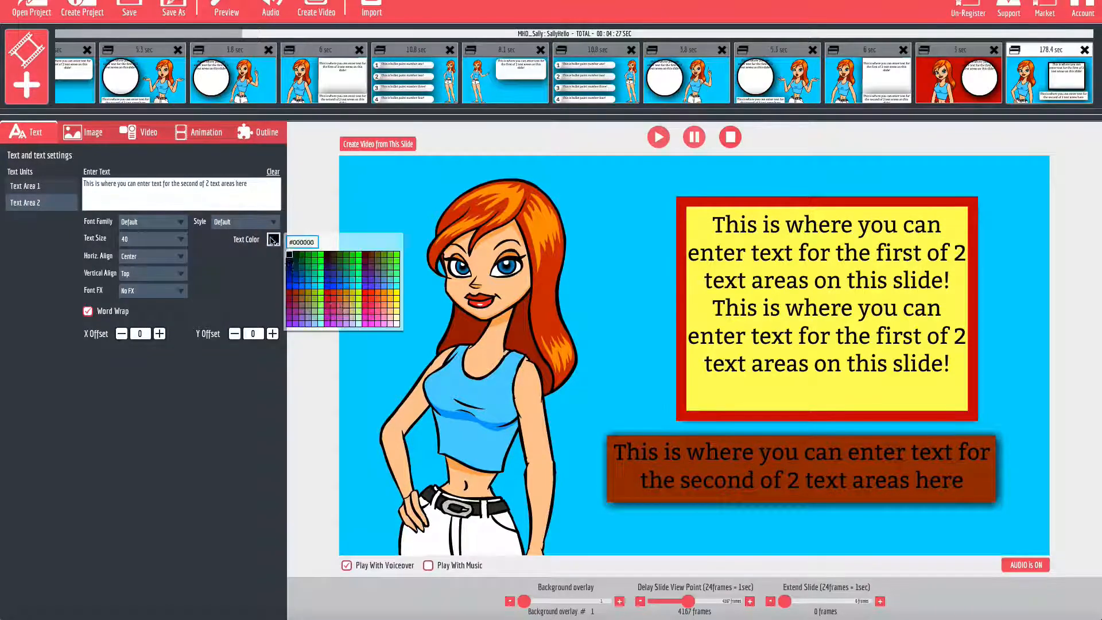
left_click(373, 325)
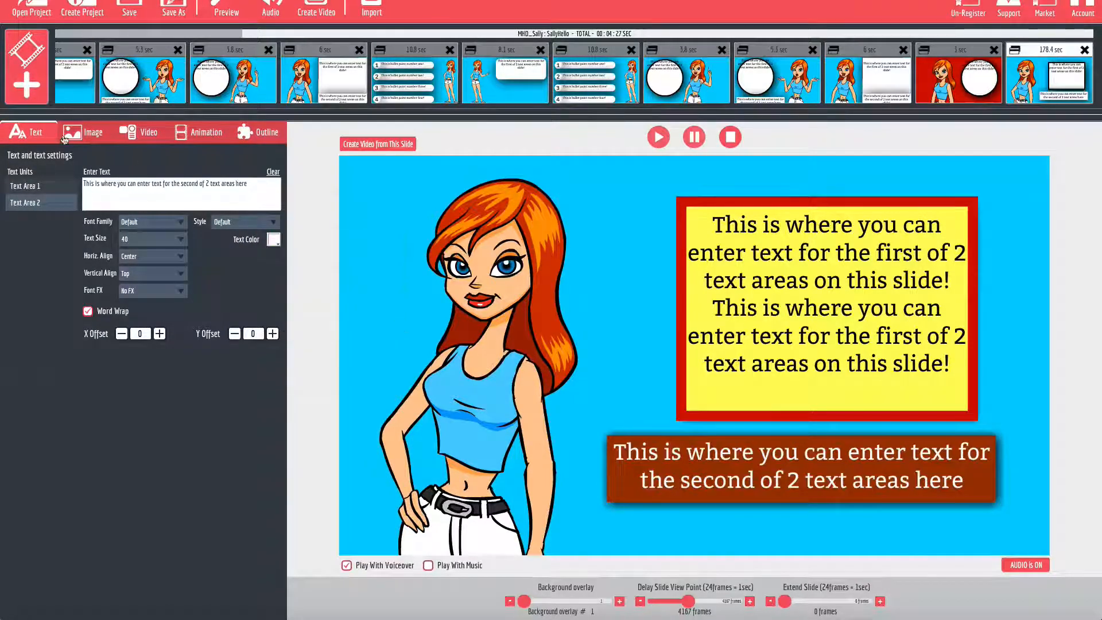
Set the slide's background image to Stage-Background-Green.jpg from the StageBackgrounds folder.
left_click(96, 135)
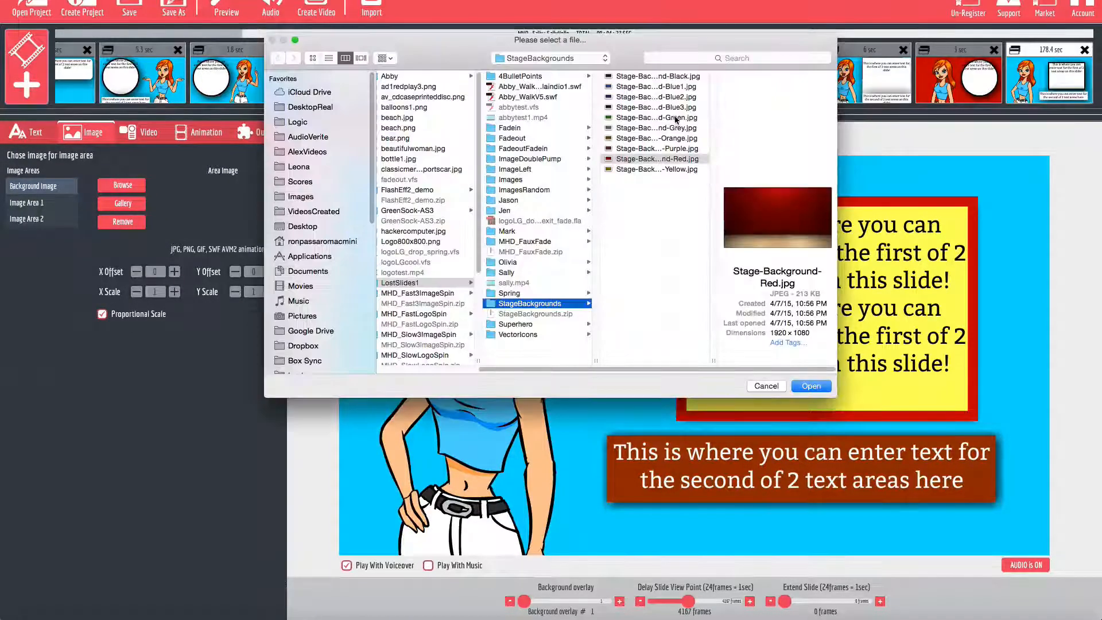
left_click(664, 118)
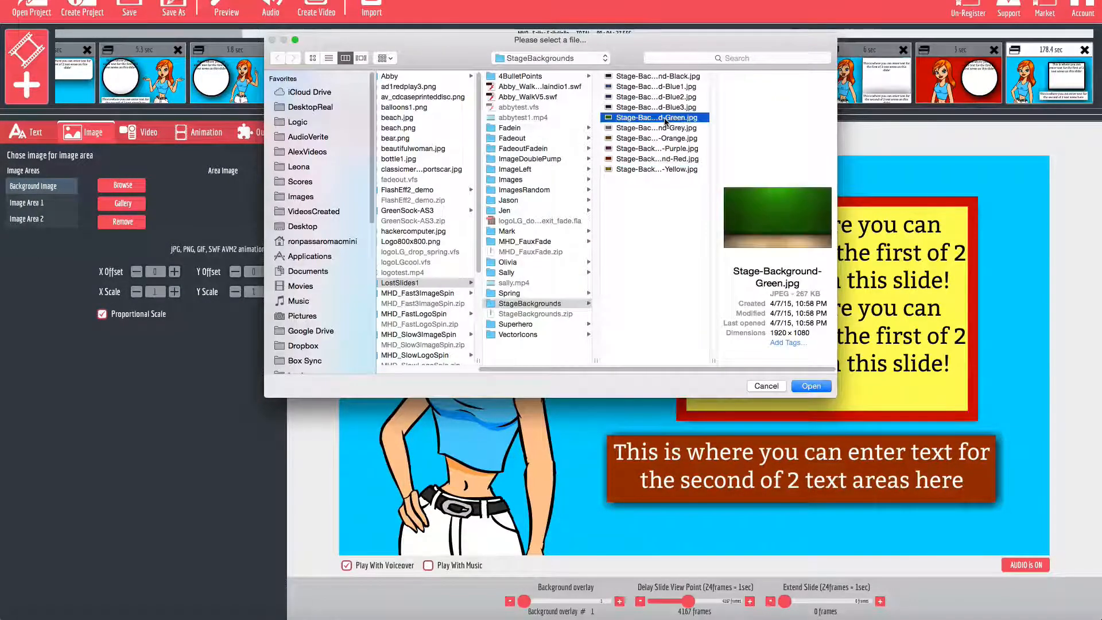
double_click(664, 118)
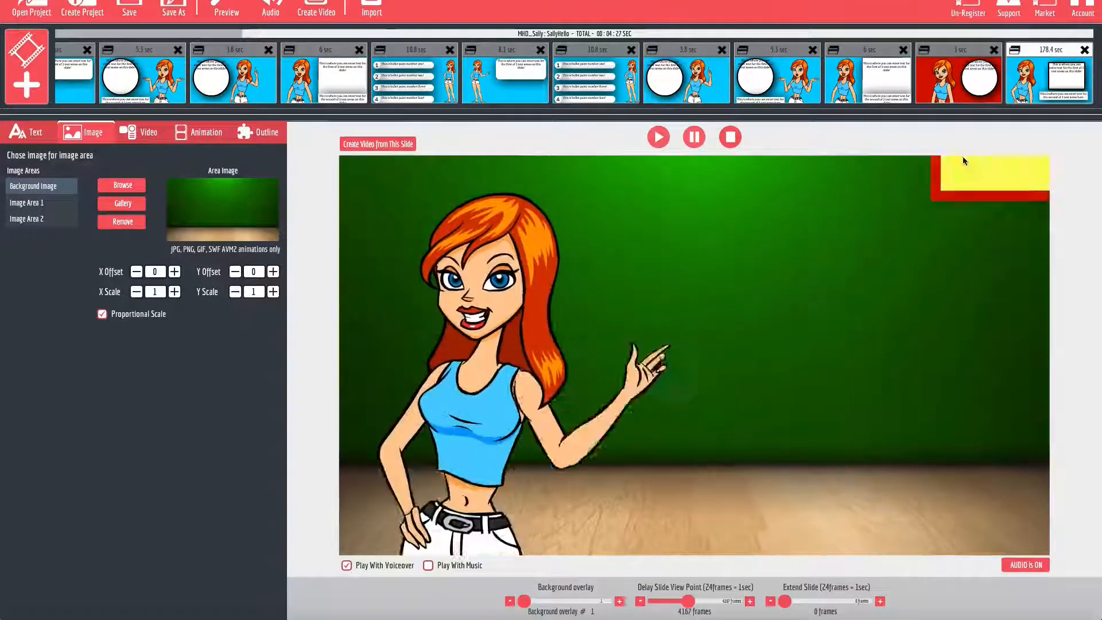
Turn off Outline Area2 and Outline Area3 to remove the box behind the first text area.
left_click(258, 132)
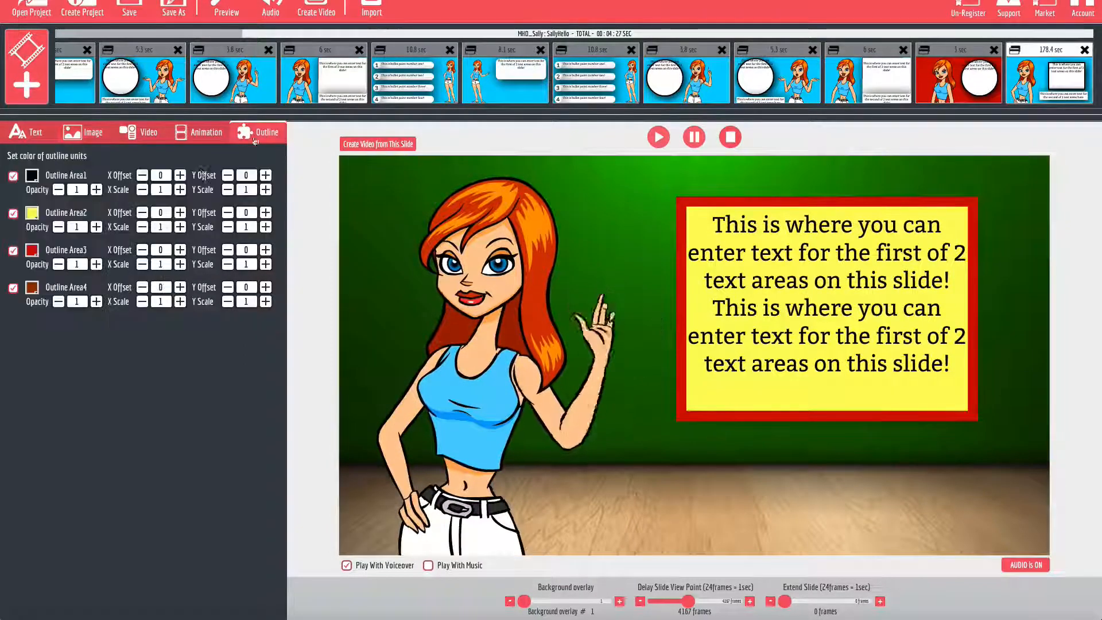
left_click(12, 213)
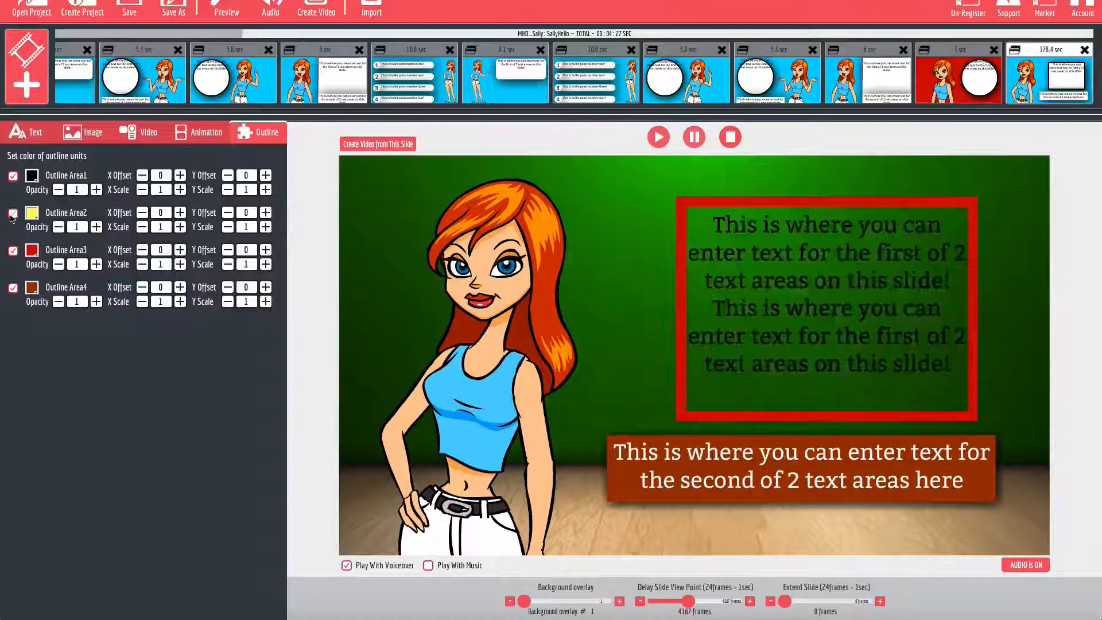
left_click(14, 250)
Set the text color of Text Area 1 to white.
left_click(29, 132)
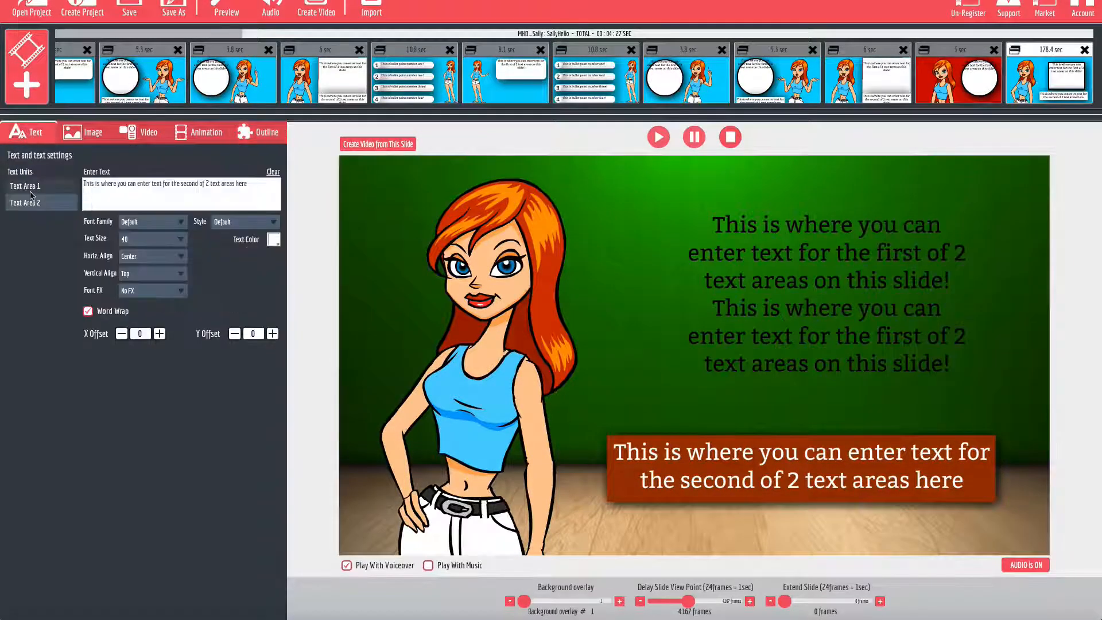
left_click(273, 240)
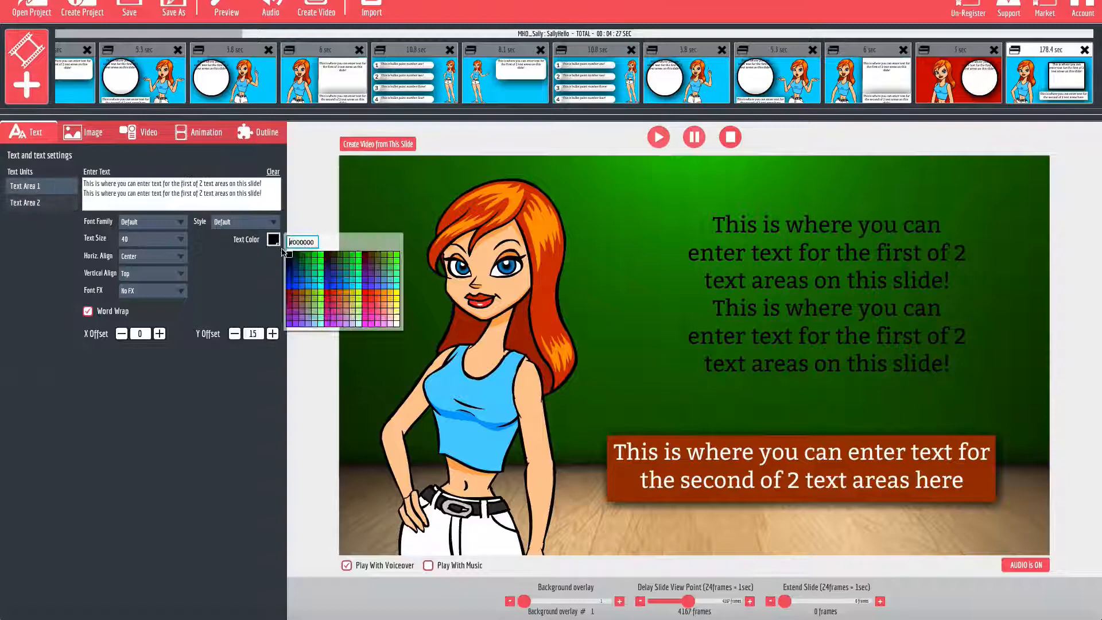
left_click(397, 325)
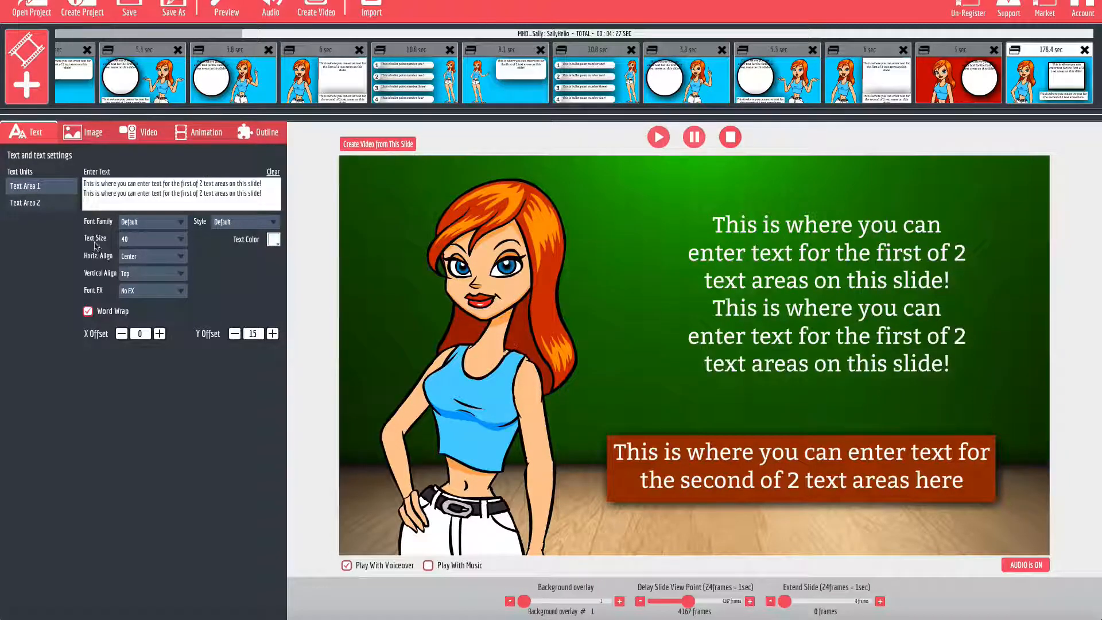
Change Text Area 1 to read "This is where you can share!" at text size 65 with a Y offset of 97.
left_click_drag(264, 197, 112, 183)
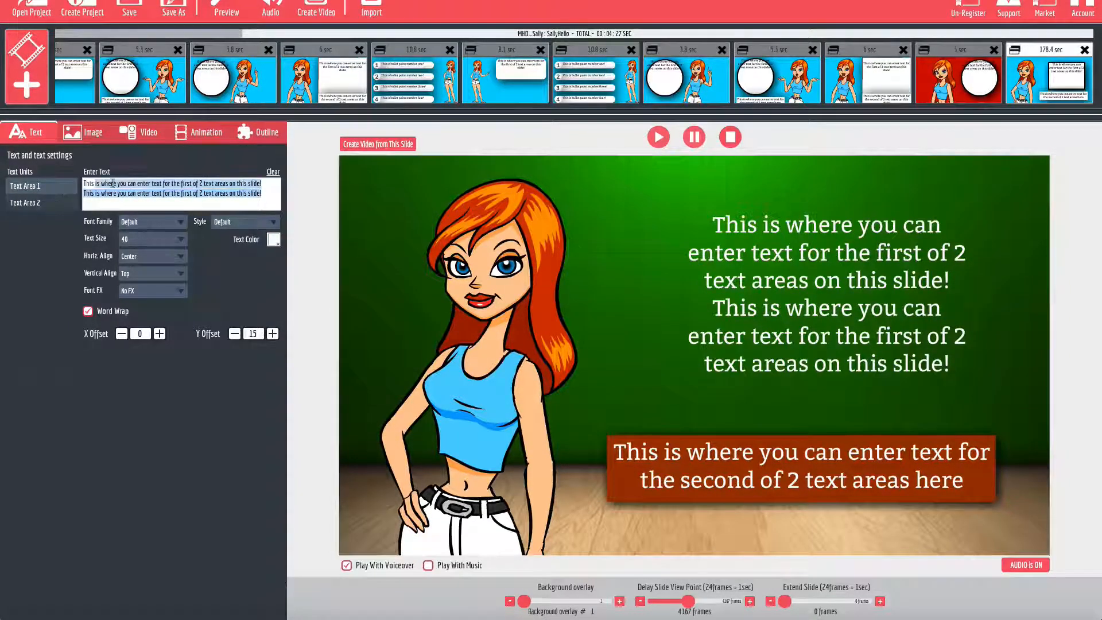
key("BackSpace")
key("BackSpace")
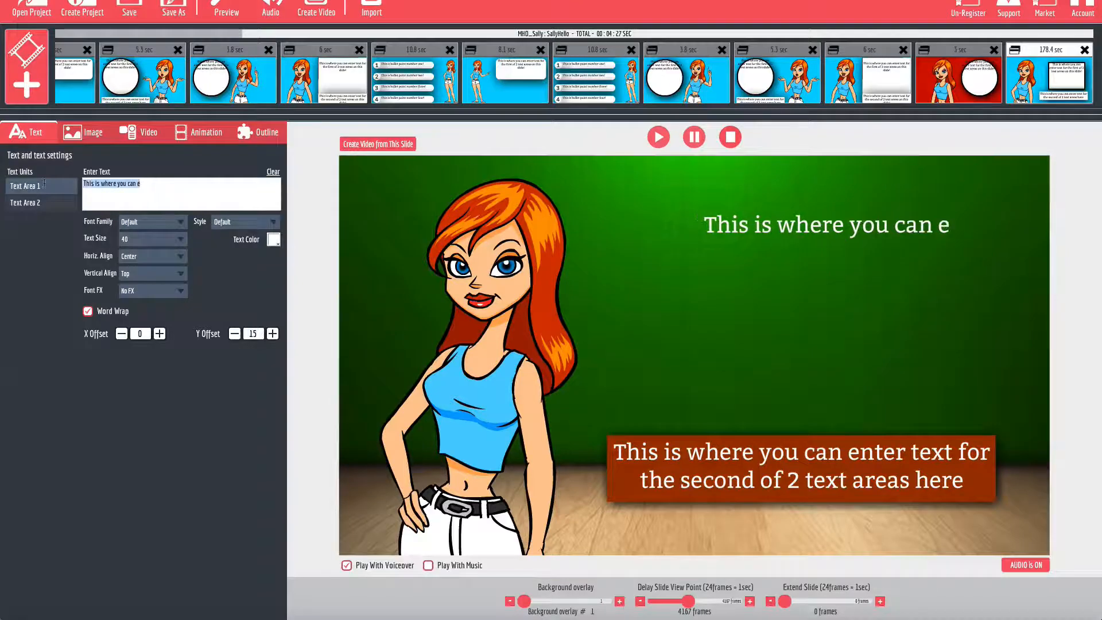
left_click(140, 240)
left_click(127, 293)
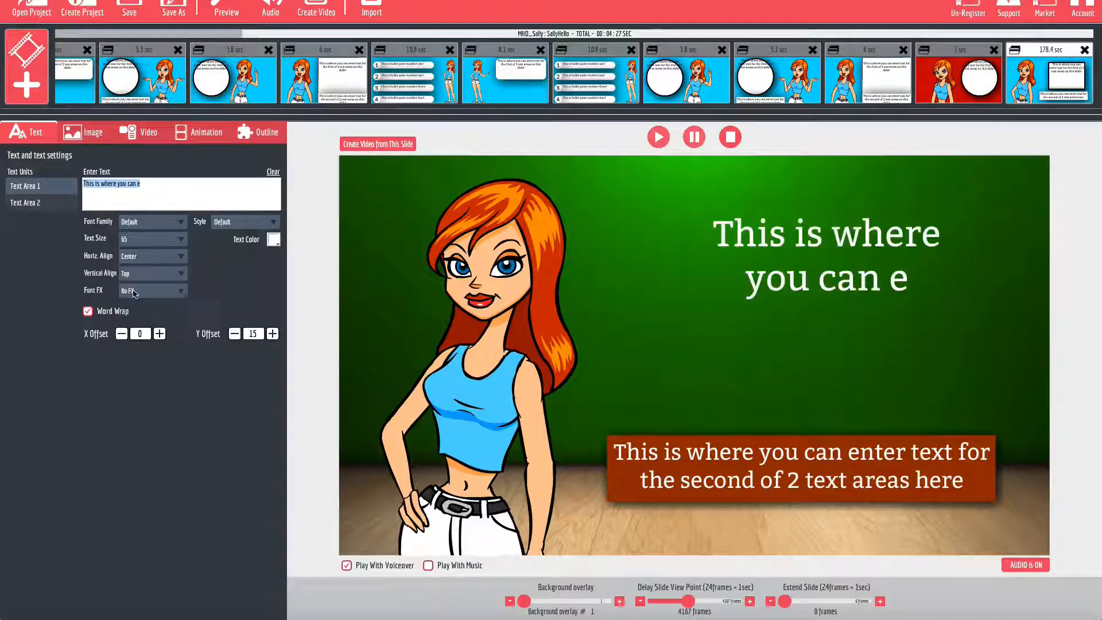
key("BackSpace")
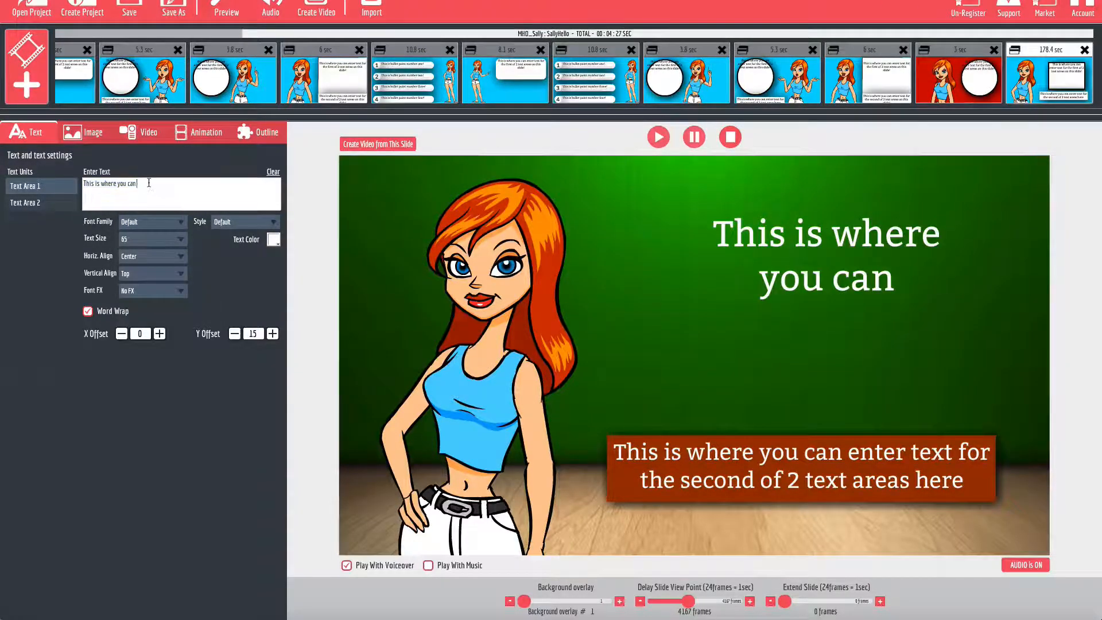
type("share!")
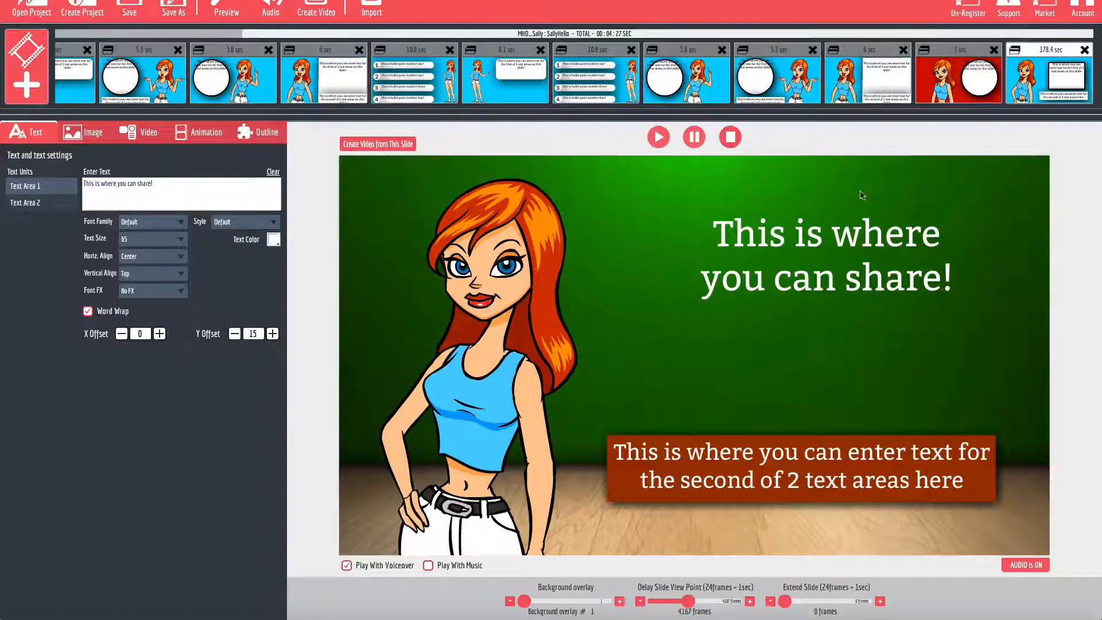
left_click(273, 334)
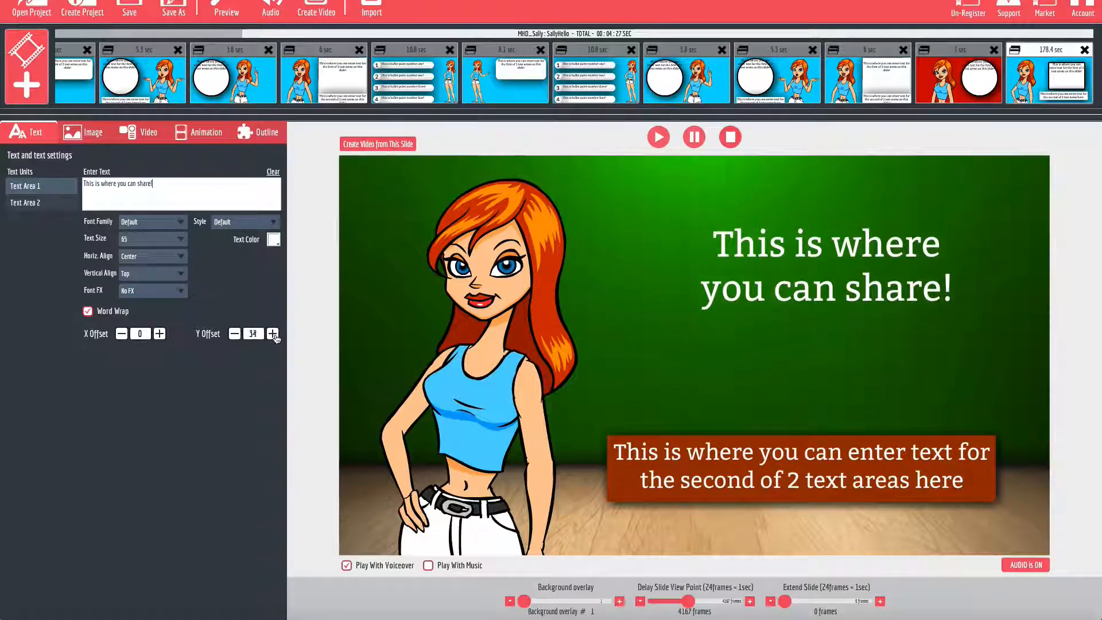
Play back the slide to review its animation with the green background and boxless text.
left_click(658, 137)
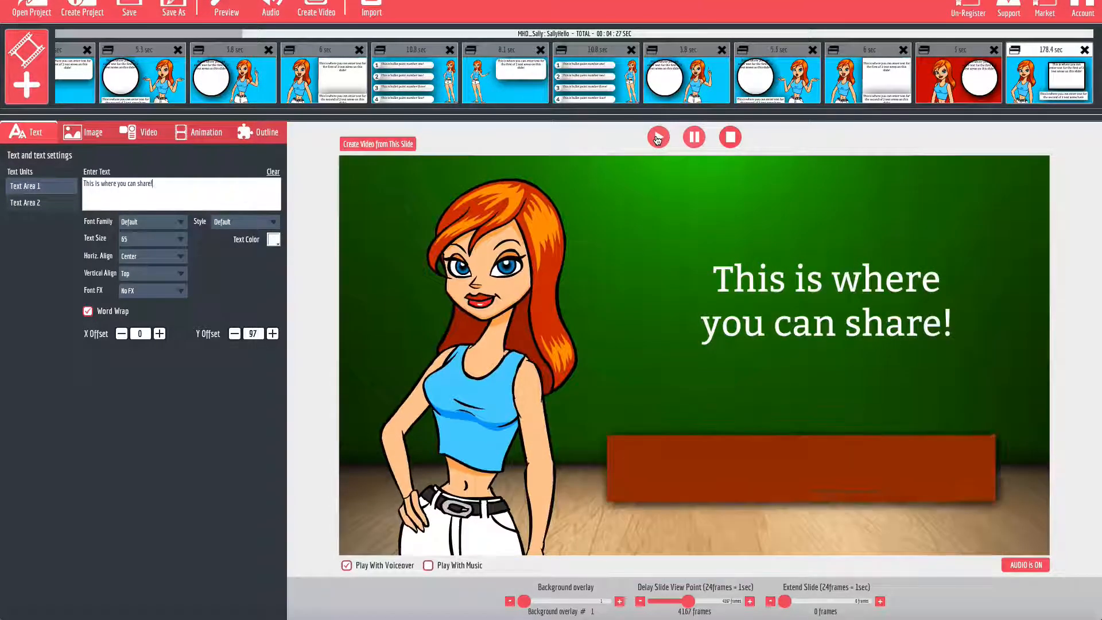
left_click(657, 139)
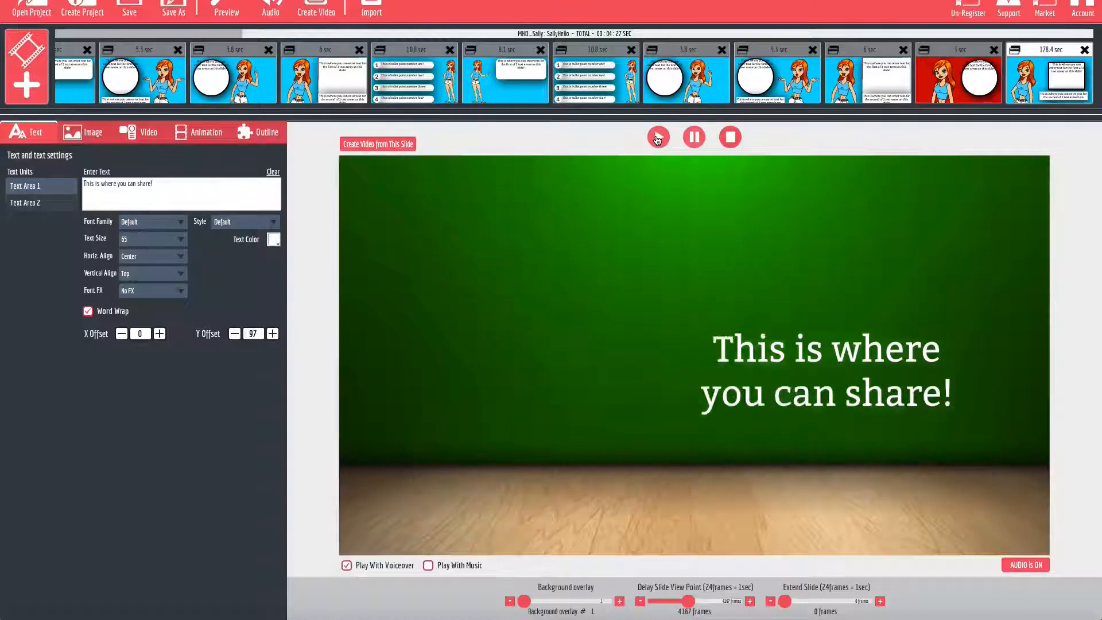
left_click(657, 137)
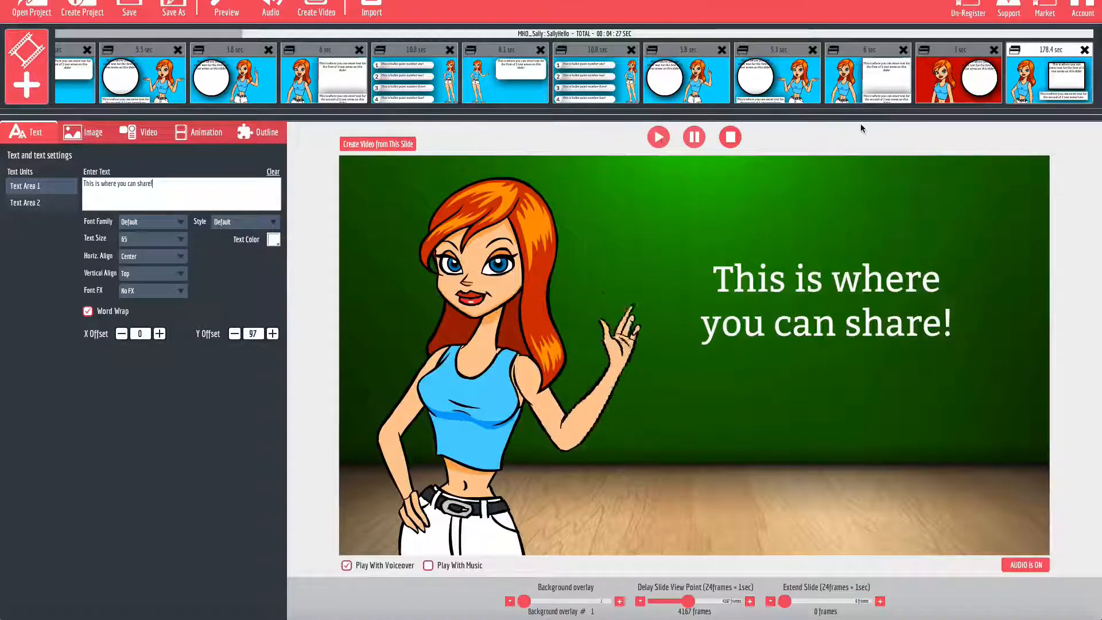